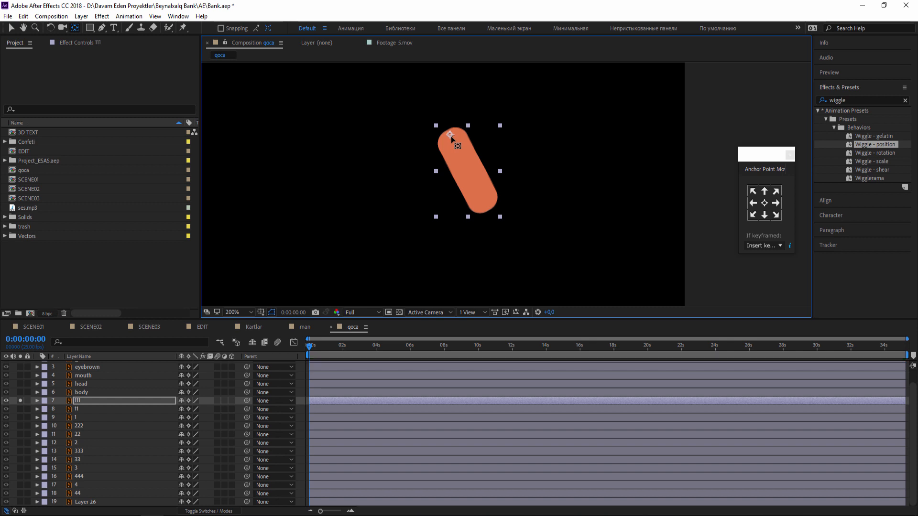
Turn off solo for layer 111, and move the soloed forearm layer 11's anchor point to its upper end at the elbow.
click(10, 28)
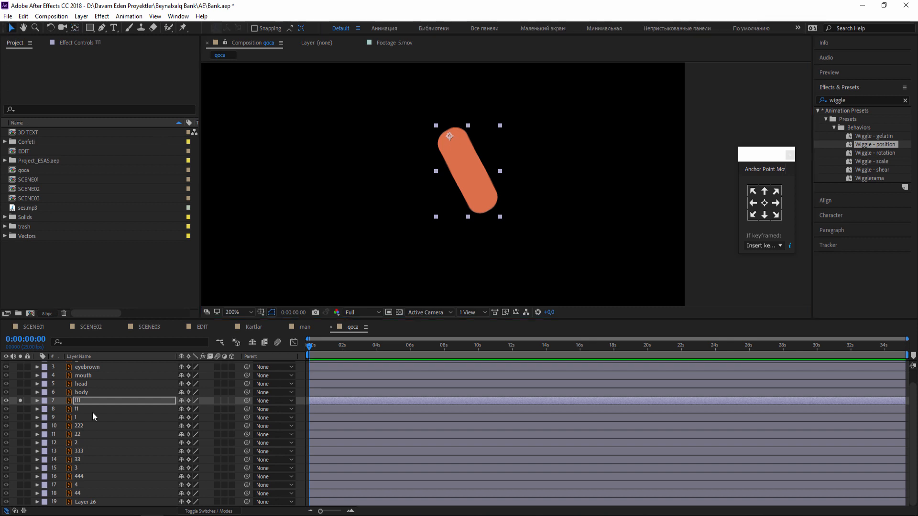
click(20, 401)
click(20, 408)
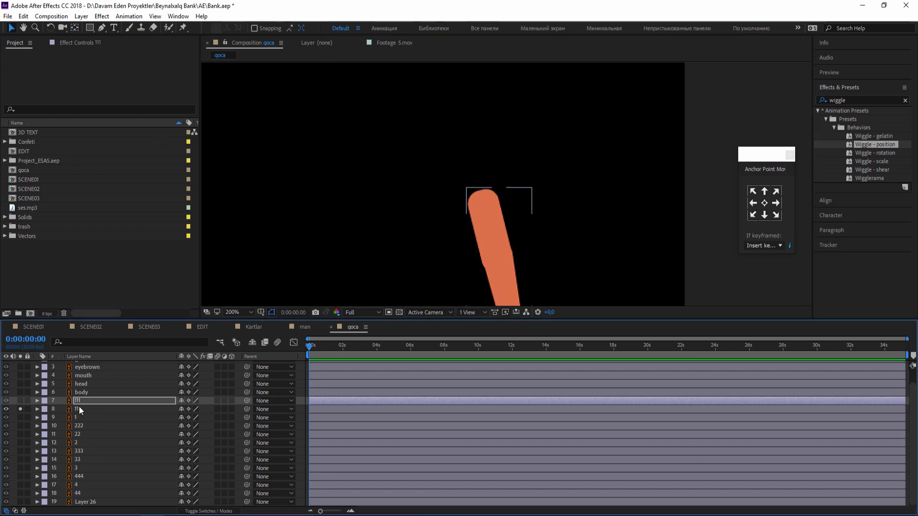
click(79, 409)
drag(463, 225, 419, 178)
click(75, 27)
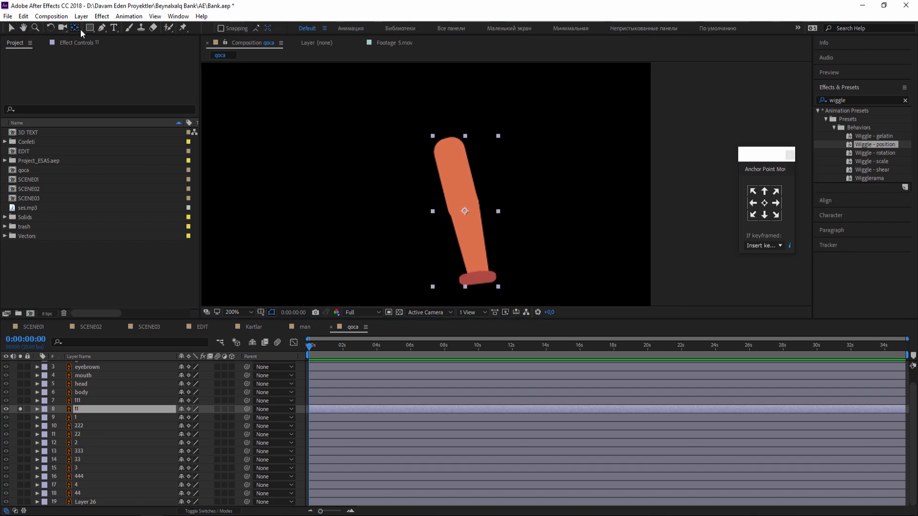
drag(463, 211, 448, 144)
click(11, 28)
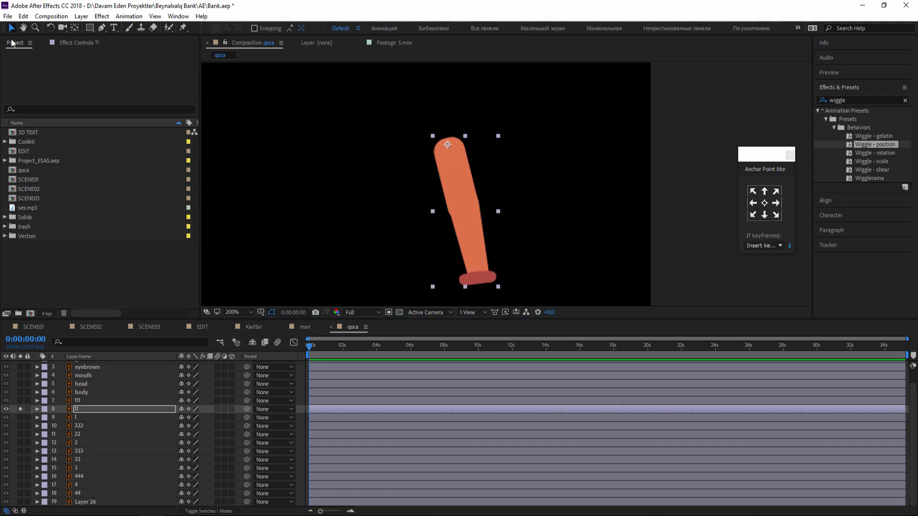
click(21, 411)
Solo hand layer 1 and move its anchor point up to the wrist, then show all layers again.
click(80, 420)
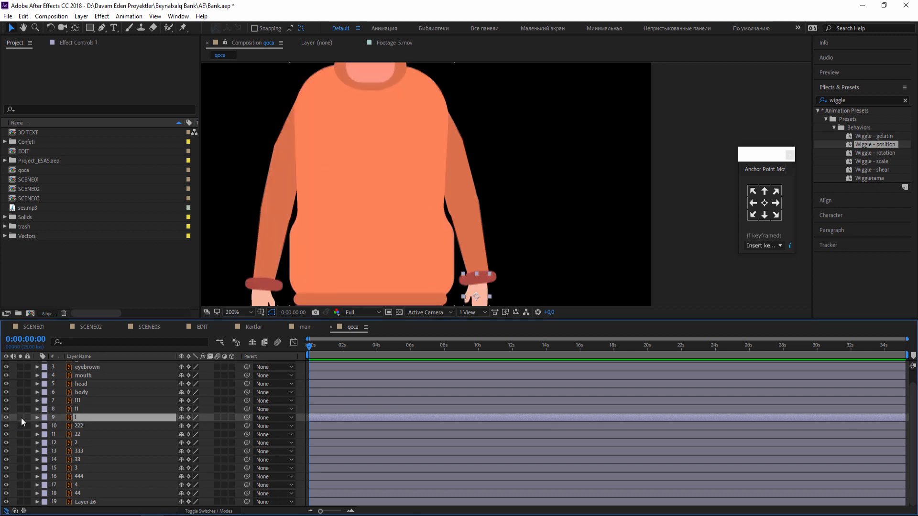
click(21, 418)
drag(333, 270, 348, 204)
key(y)
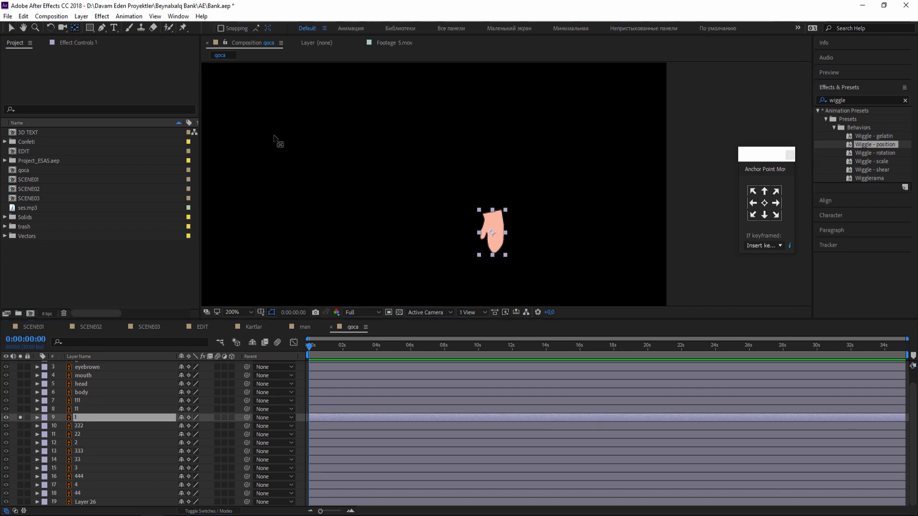
drag(494, 233, 495, 220)
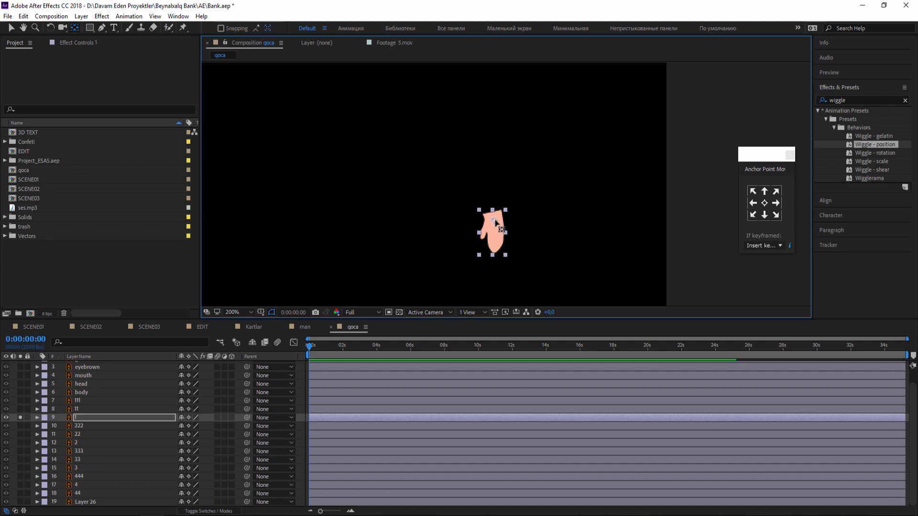
click(13, 29)
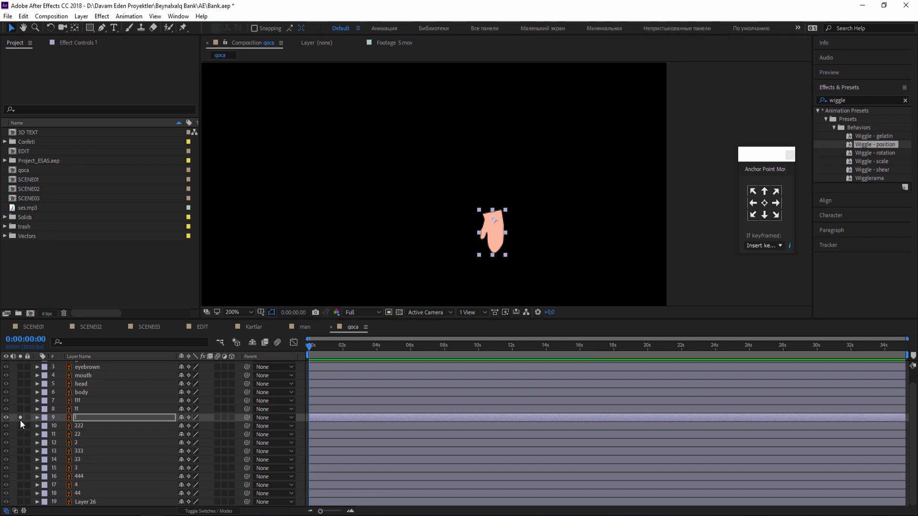
click(20, 417)
Isolate upper-arm layer 222, move its anchor point to the shoulder end, and turn its solo off.
click(77, 426)
click(20, 426)
drag(394, 211, 416, 290)
click(75, 29)
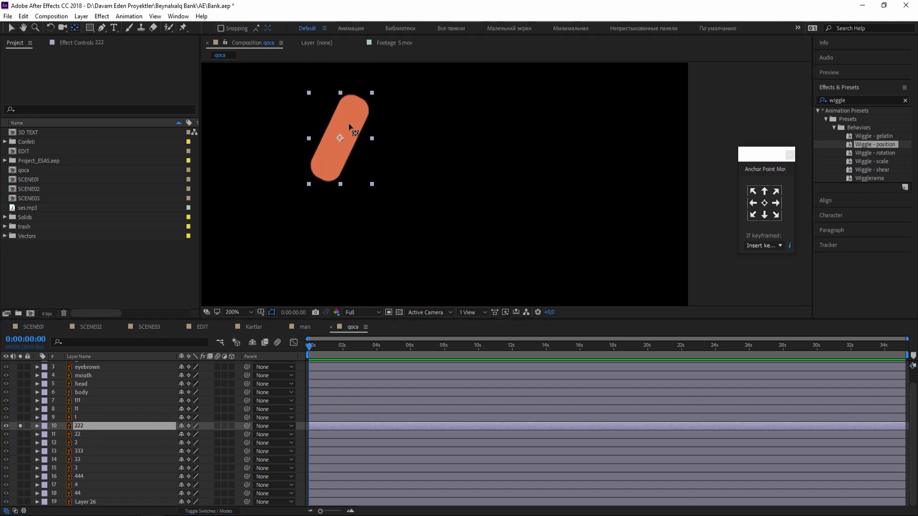
drag(343, 138, 359, 104)
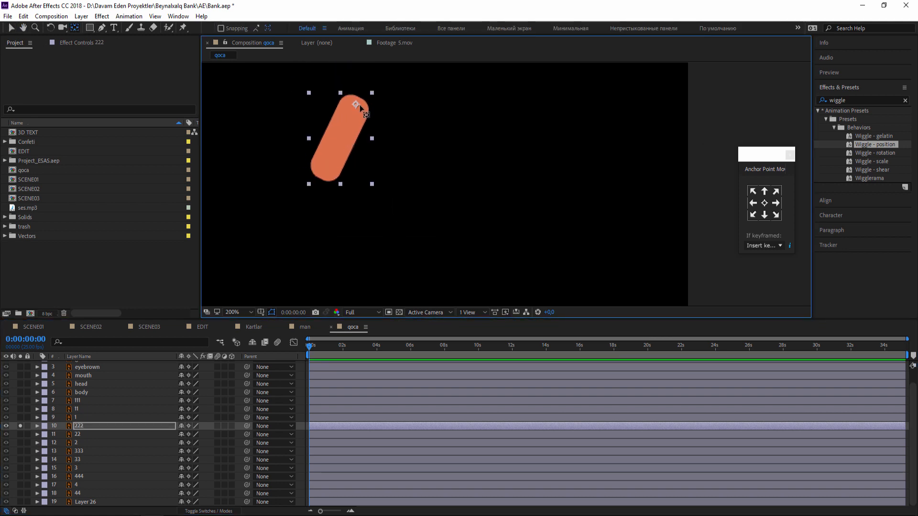
click(11, 27)
click(21, 426)
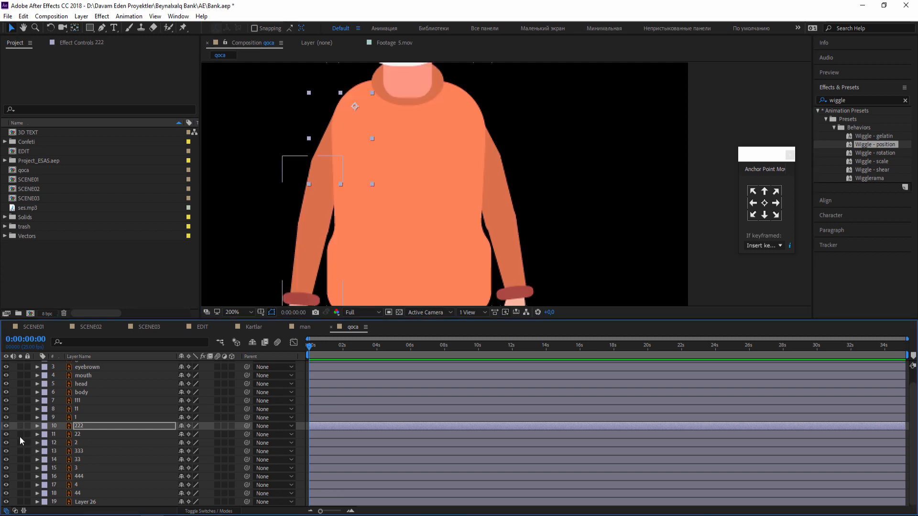
Solo forearm layer 22 and move its anchor point to the upper end at the elbow.
click(20, 435)
click(77, 435)
drag(295, 229, 350, 105)
click(74, 28)
click(11, 27)
Solo hand layer 2, move its anchor point to the wrist, then turn off solo and deselect the layer.
click(20, 443)
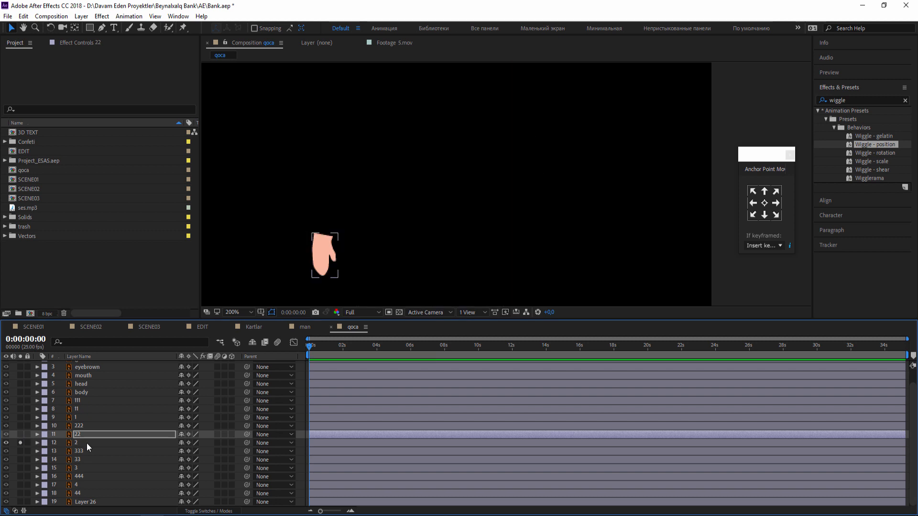
click(87, 443)
click(75, 27)
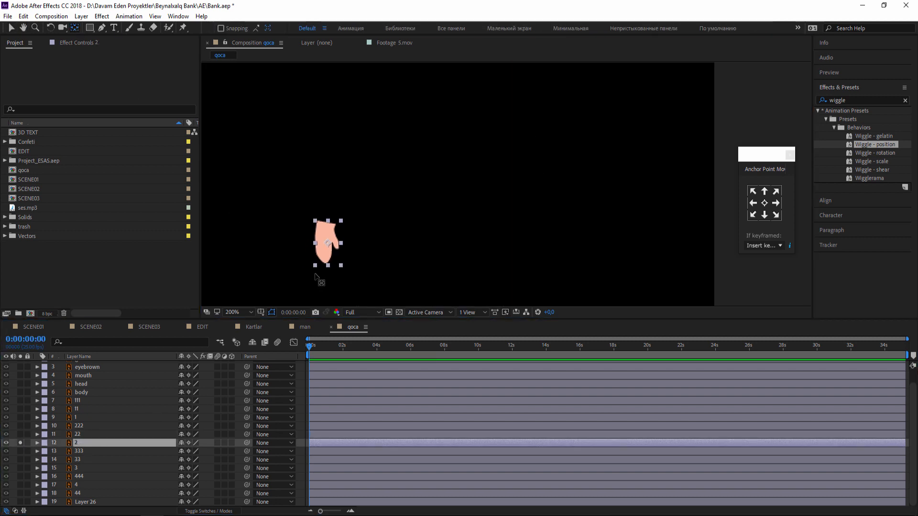
drag(330, 245, 326, 232)
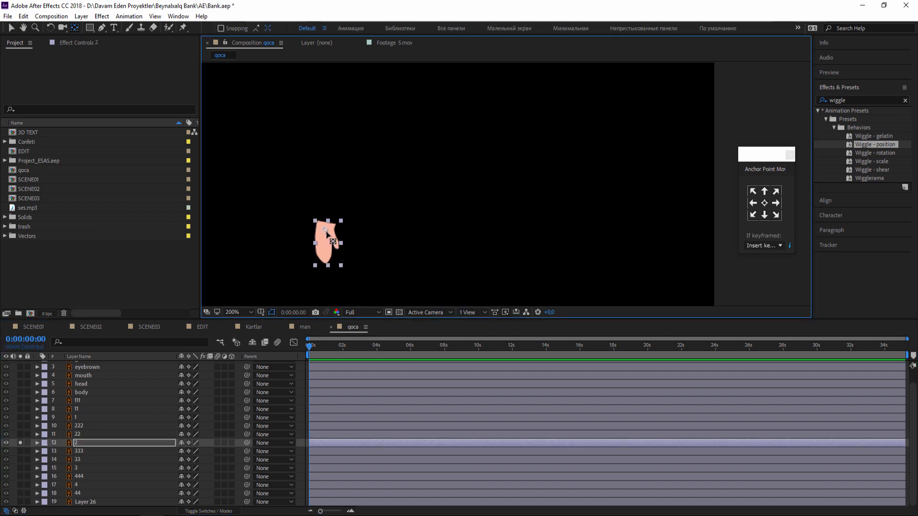
click(11, 28)
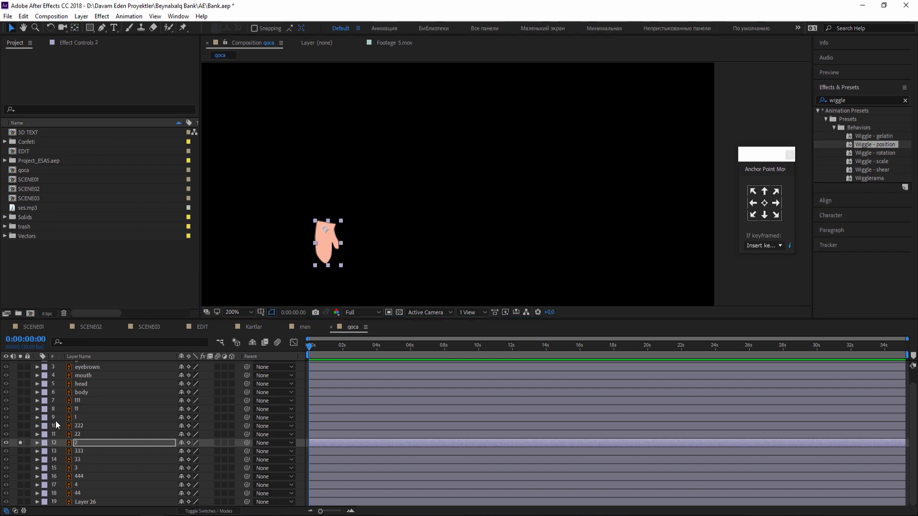
click(20, 442)
click(301, 252)
Isolate thigh layer 333 and move its anchor point to the hip end, then turn off its solo.
drag(441, 295, 400, 115)
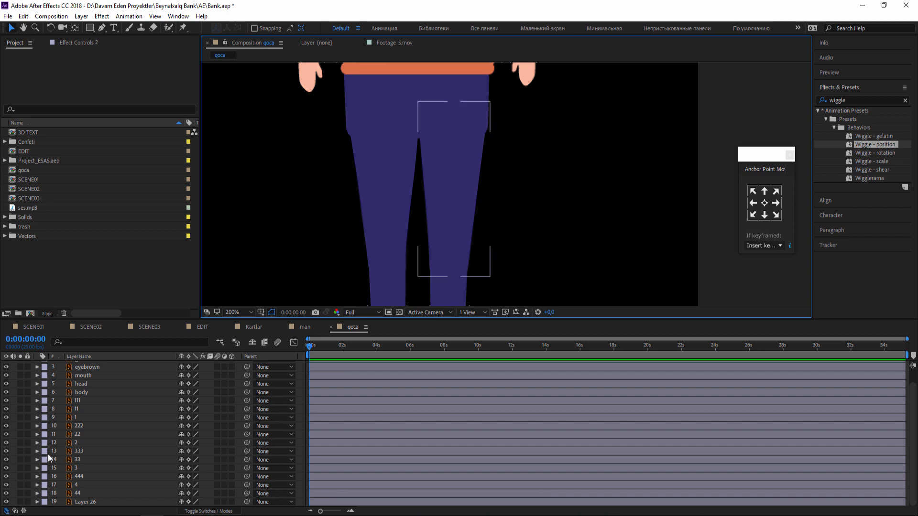
click(20, 451)
click(79, 451)
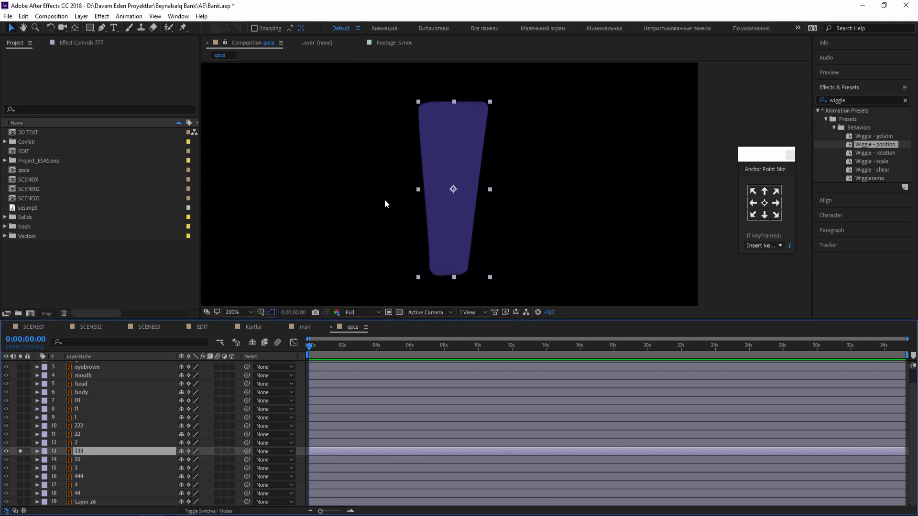
drag(384, 200, 392, 177)
click(75, 28)
drag(440, 158, 398, 121)
click(11, 28)
click(20, 451)
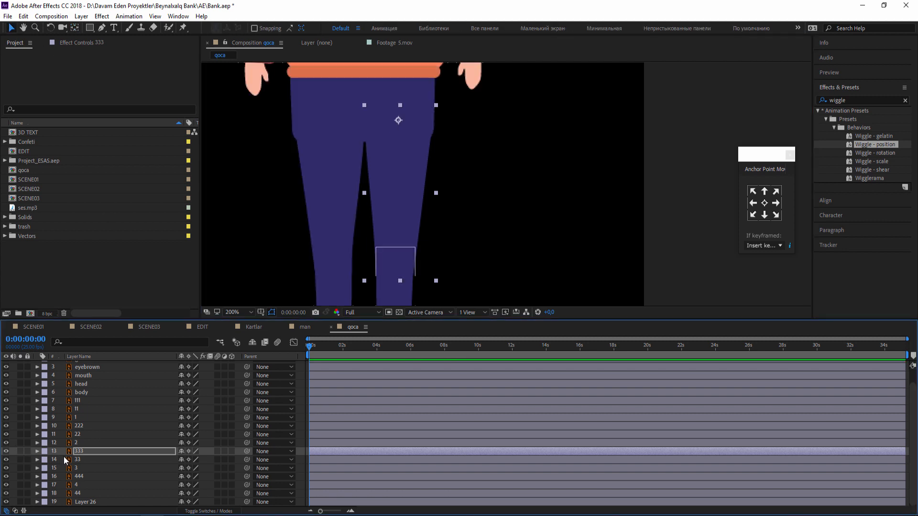
Solo lower-leg layer 33, move its anchor point to the knee end, and bring the other layers back.
click(64, 460)
click(20, 459)
drag(318, 151, 320, 99)
click(78, 30)
click(400, 178)
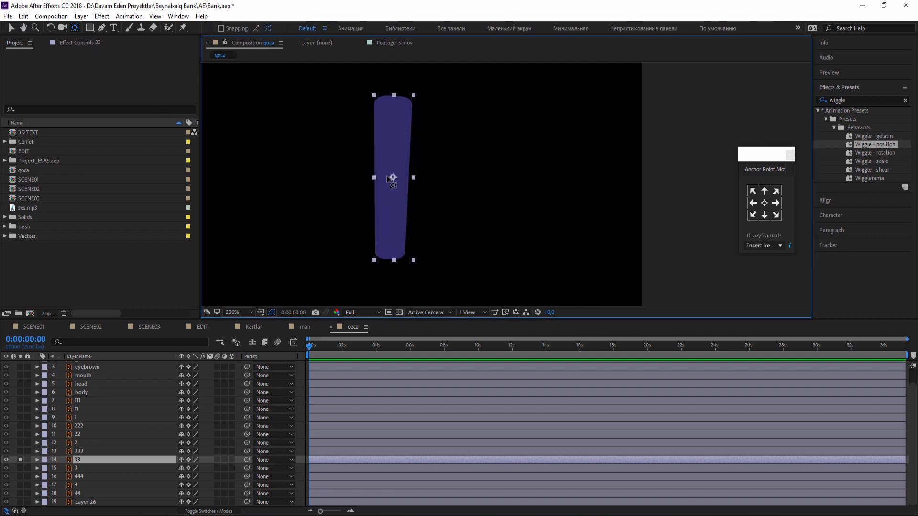
drag(393, 177, 392, 104)
click(10, 31)
click(20, 459)
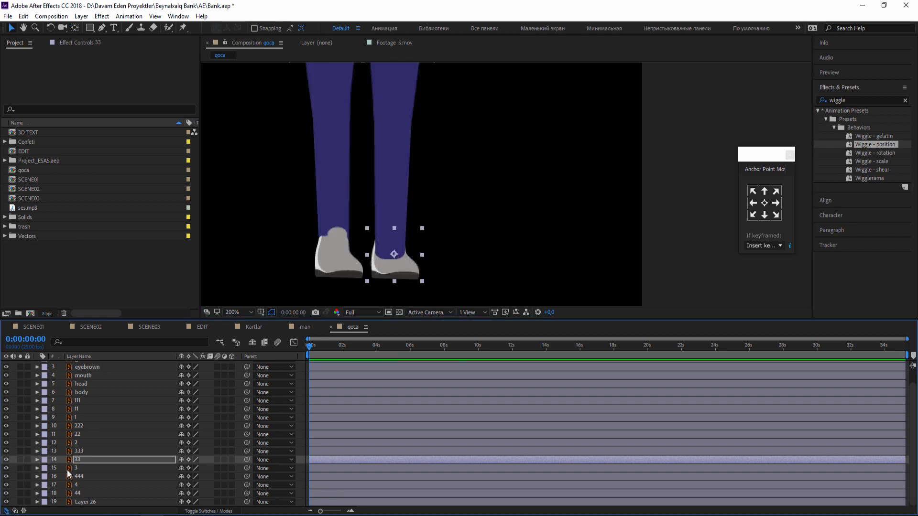
Solo shoe layer 3 and move its anchor point to the ankle near the heel side, then turn off solo.
click(72, 468)
click(20, 468)
drag(388, 279, 399, 219)
click(75, 27)
key(Return)
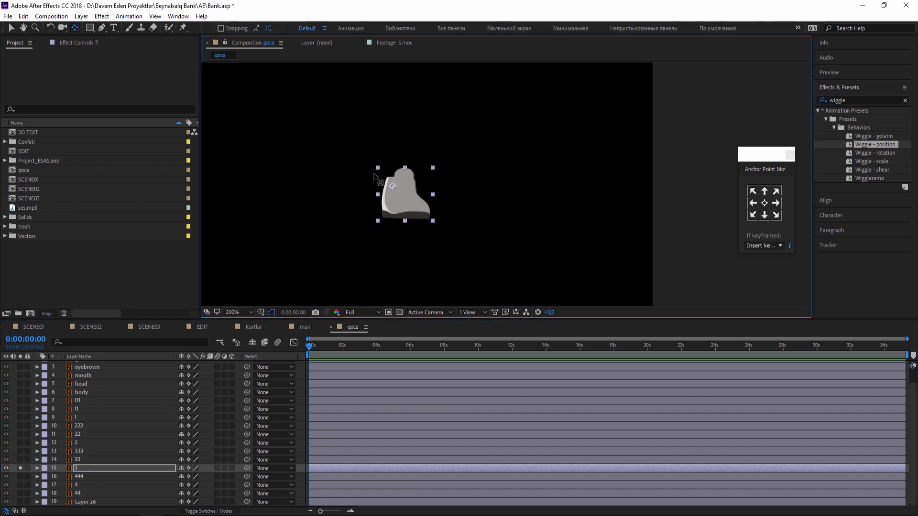
key(v)
click(22, 469)
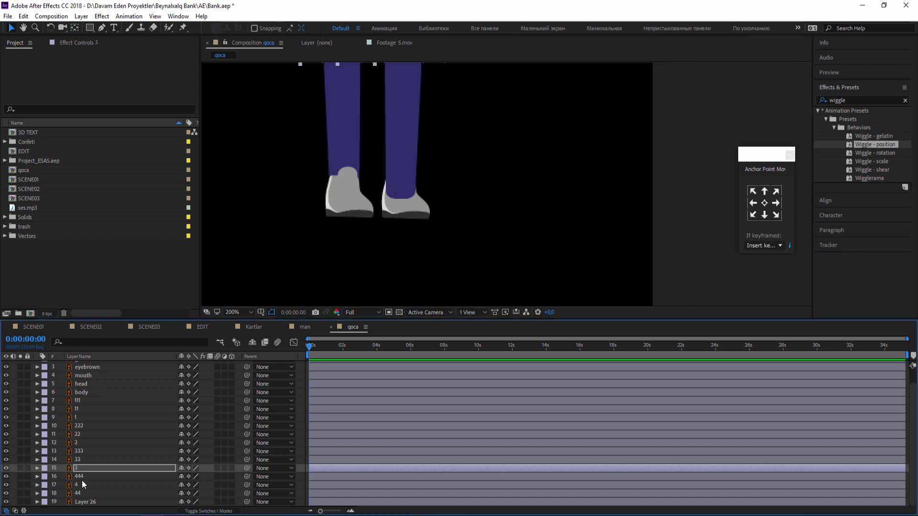
Solo thigh layer 444, move its anchor point to the hip end, and turn off its solo.
click(82, 478)
click(21, 476)
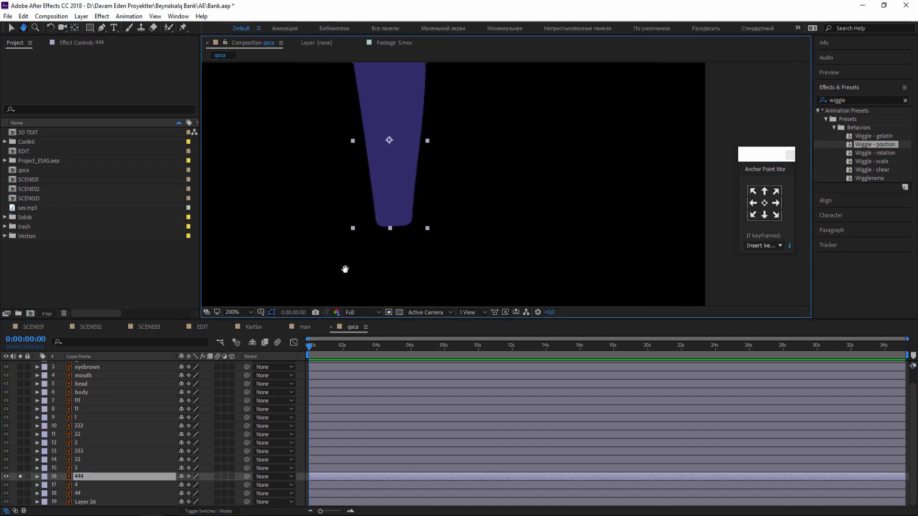
key(y)
drag(392, 193, 395, 120)
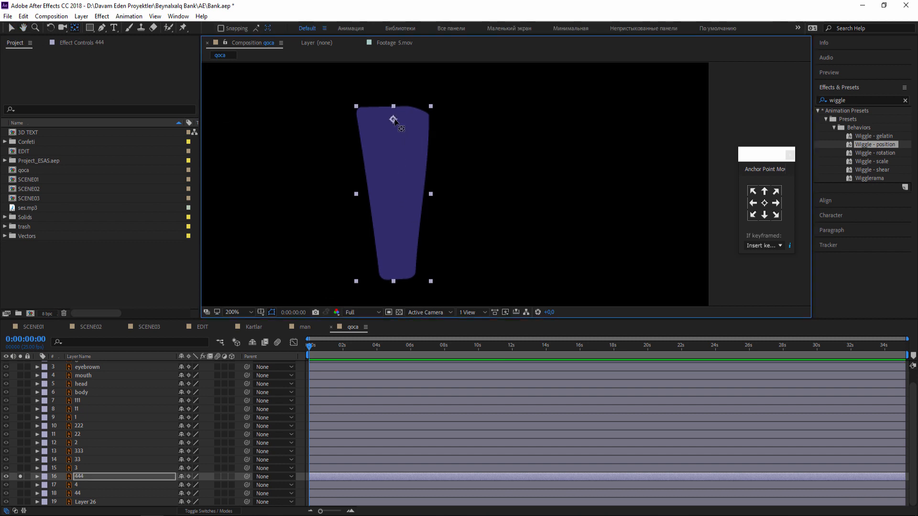
click(11, 29)
click(20, 477)
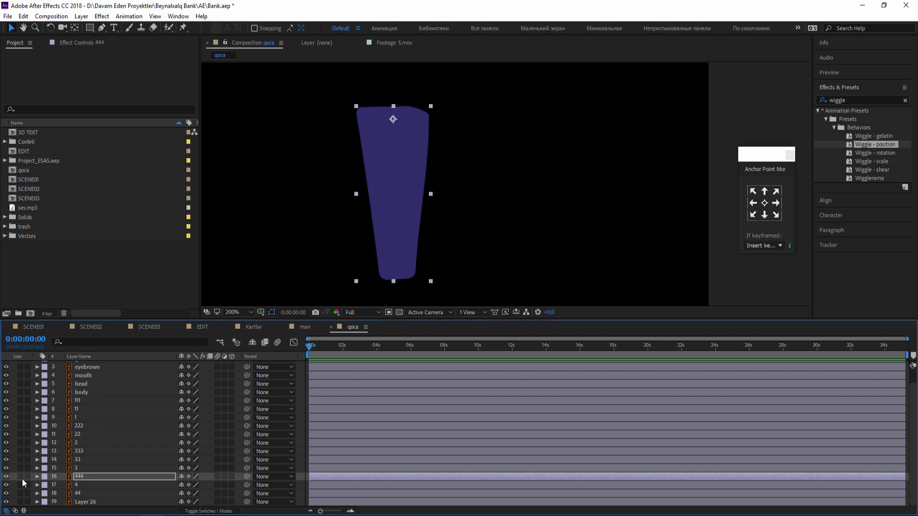
Isolate shoe layer 4 and move its anchor point to the ankle near the heel side, then end the isolation.
click(20, 484)
key(F2)
scroll(415, 265, down, 1)
drag(419, 268, 388, 137)
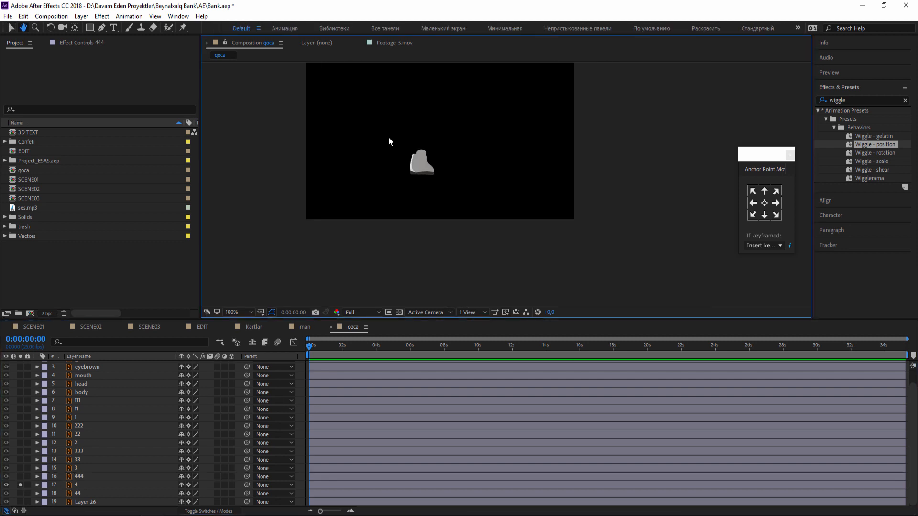
scroll(387, 144, up, 1)
click(328, 143)
scroll(434, 209, up, 1)
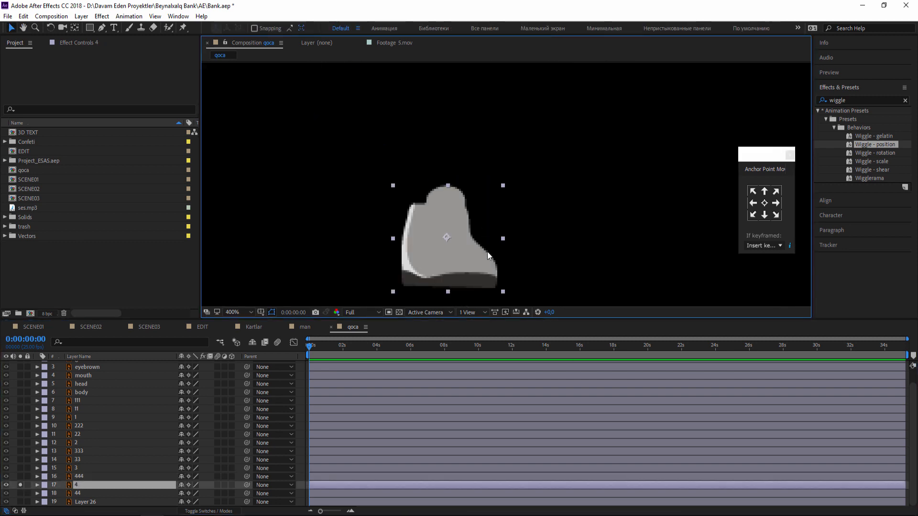
click(78, 31)
drag(456, 194, 444, 176)
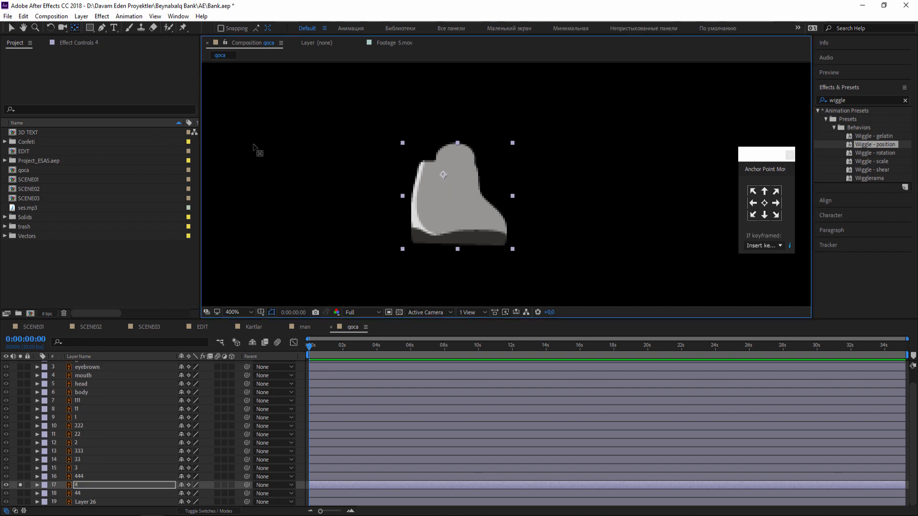
click(12, 30)
click(21, 485)
Solo lower-leg layer 44 and move its anchor point to the knee end, then turn off solo.
click(21, 493)
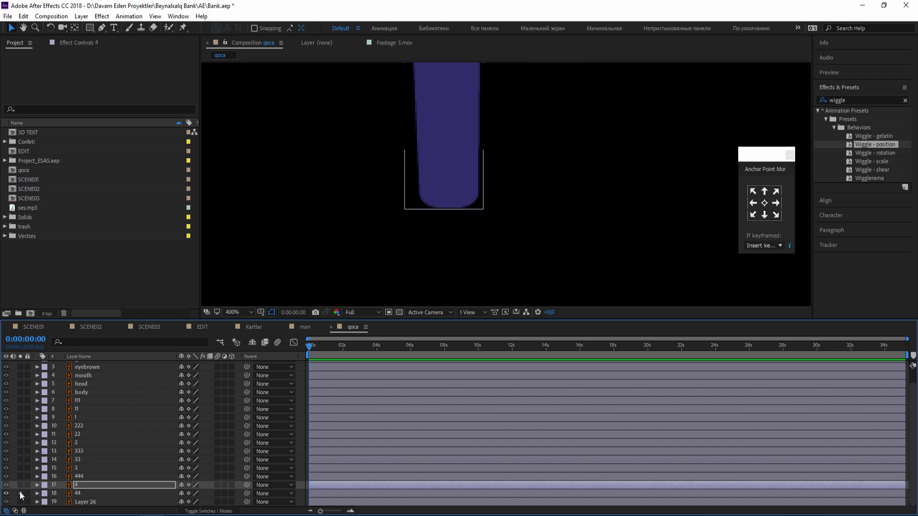
click(81, 494)
scroll(369, 226, down, 2)
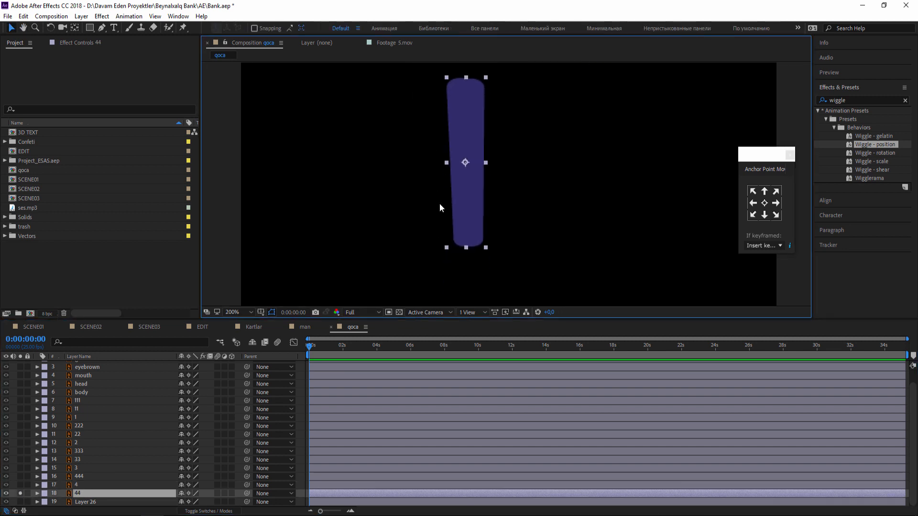
key(ctrl+s)
key(y)
drag(458, 163, 464, 93)
click(11, 28)
click(19, 494)
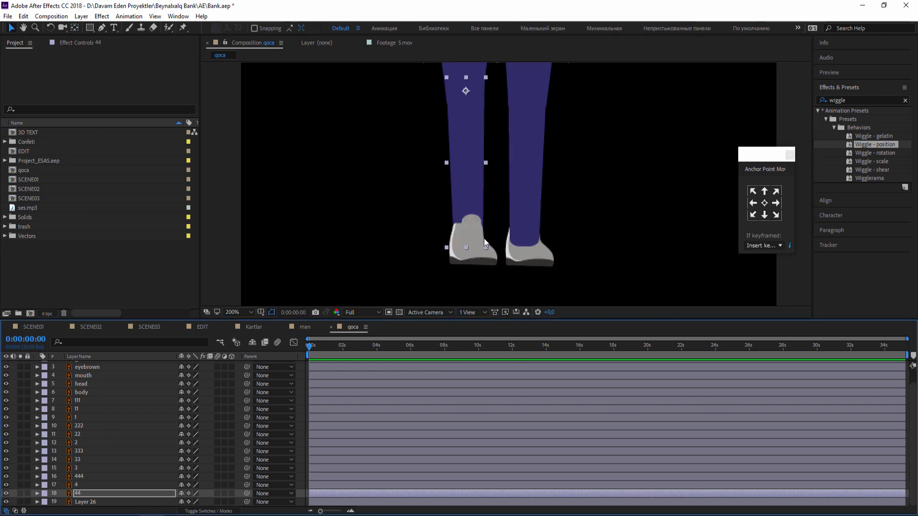
Pre-compose the eye, glasses, eyebrown, mouth and head layers into a new composition named grandfather_head.
scroll(337, 219, down, 1)
click(337, 219)
drag(467, 198, 443, 317)
click(483, 154)
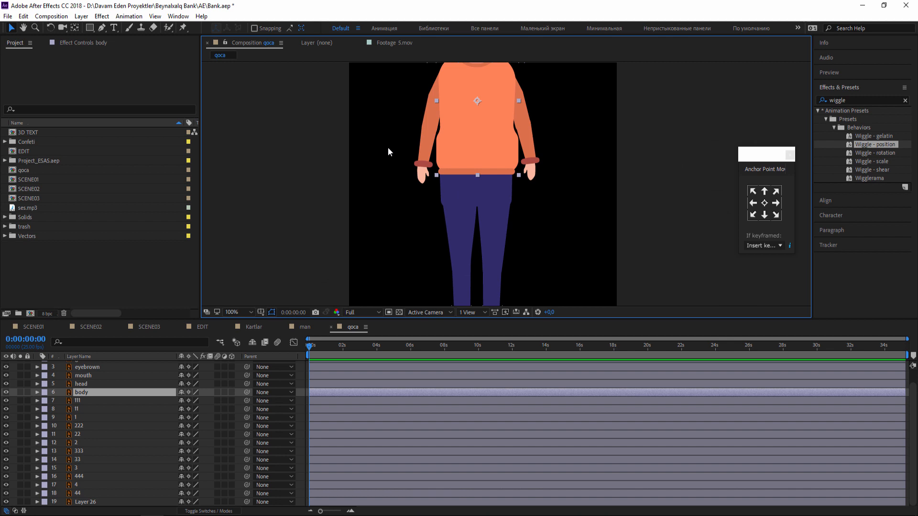
drag(388, 147, 383, 208)
click(373, 162)
drag(474, 116, 466, 166)
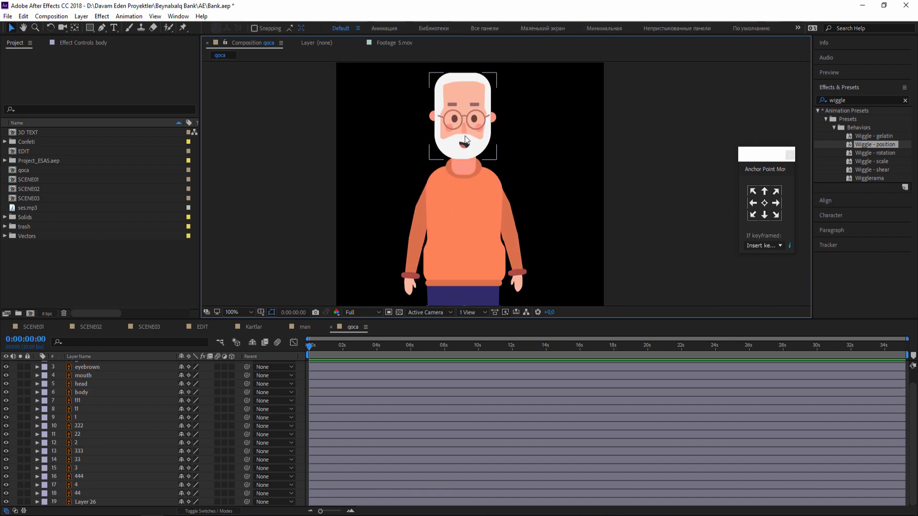
scroll(119, 380, up, 2)
click(89, 366)
ctrl+click(86, 375)
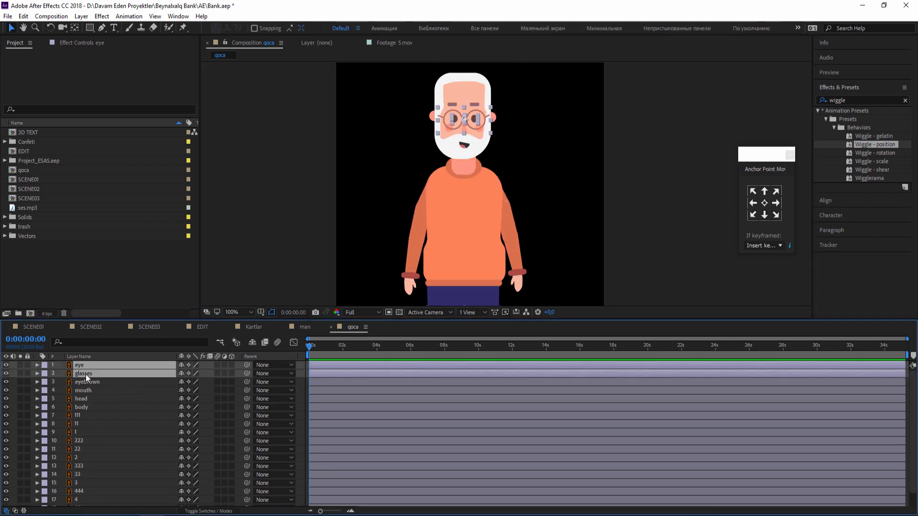
ctrl+click(88, 384)
ctrl+click(91, 391)
ctrl+click(89, 395)
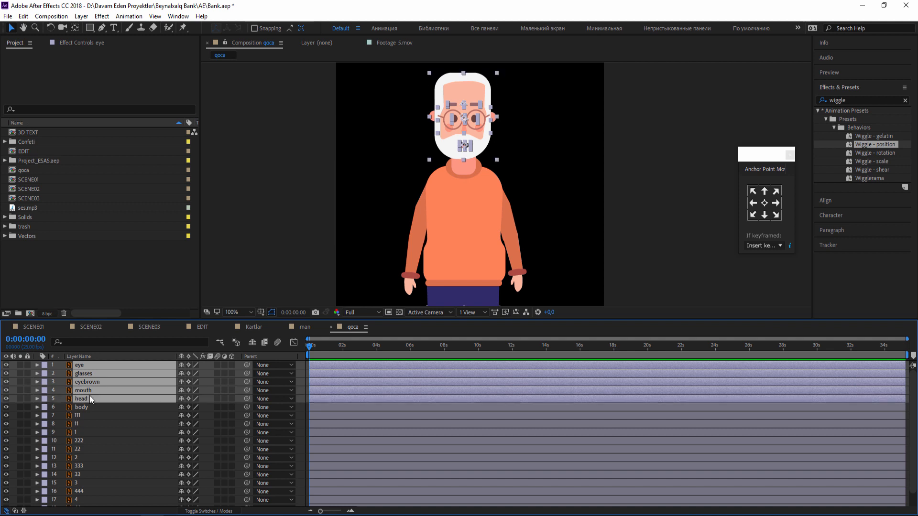
right_click(90, 372)
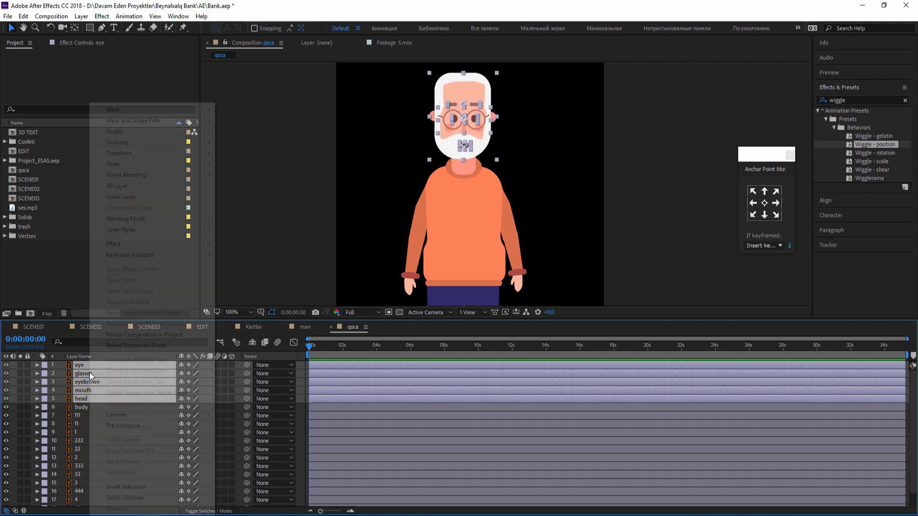
click(129, 426)
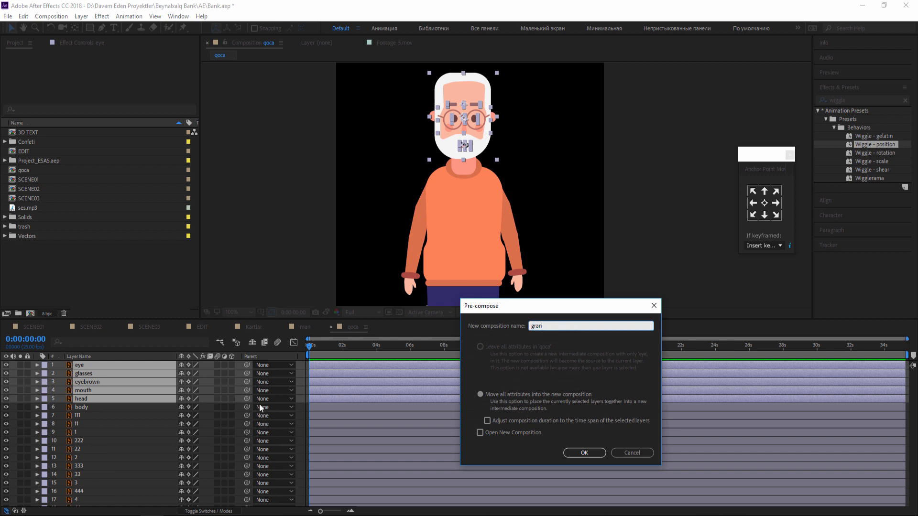
text(grandfather_h)
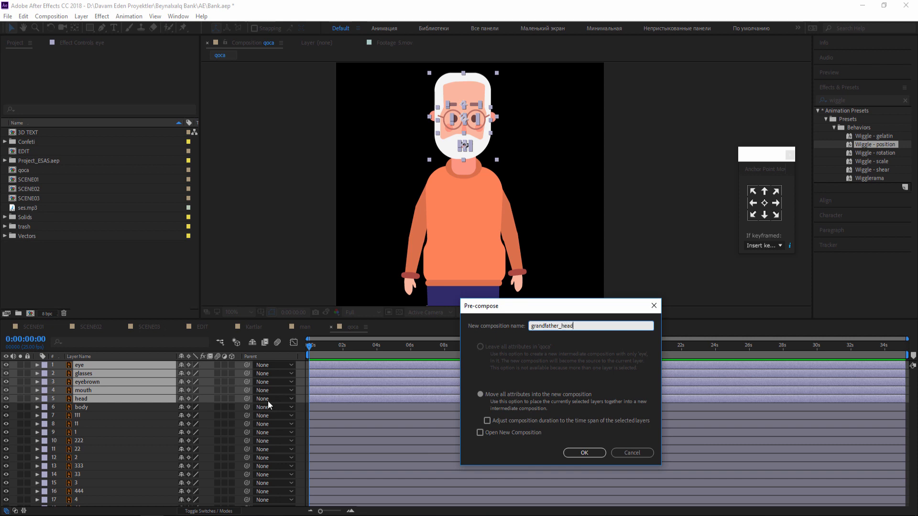
text(ead)
click(578, 452)
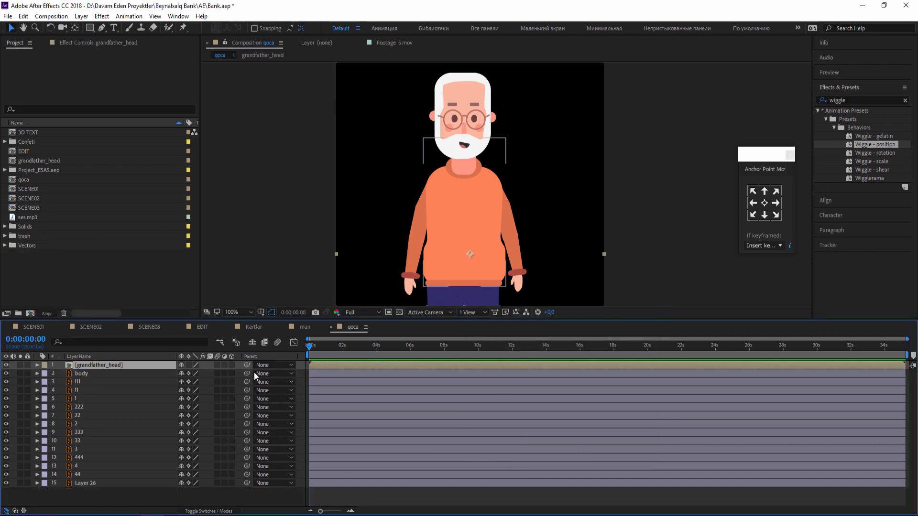
Open the grandfather_head composition and crop it to a region of interest of about 212 × 246 px around the head.
double_click(78, 366)
scroll(532, 174, down, 2)
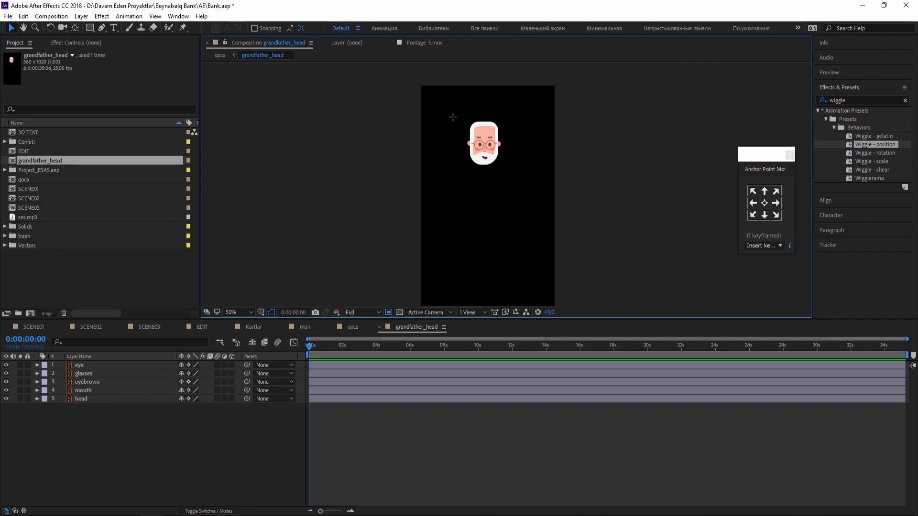
drag(460, 110, 511, 172)
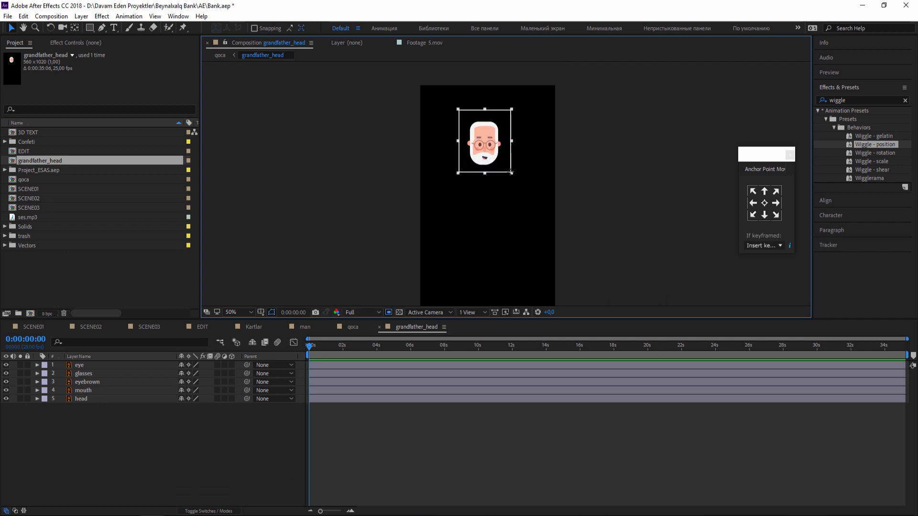
click(45, 17)
click(60, 72)
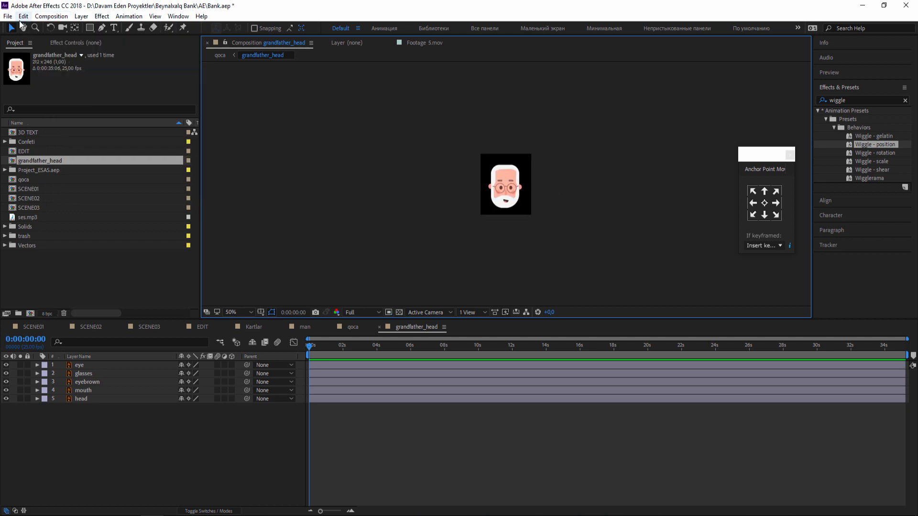
scroll(454, 192, up, 3)
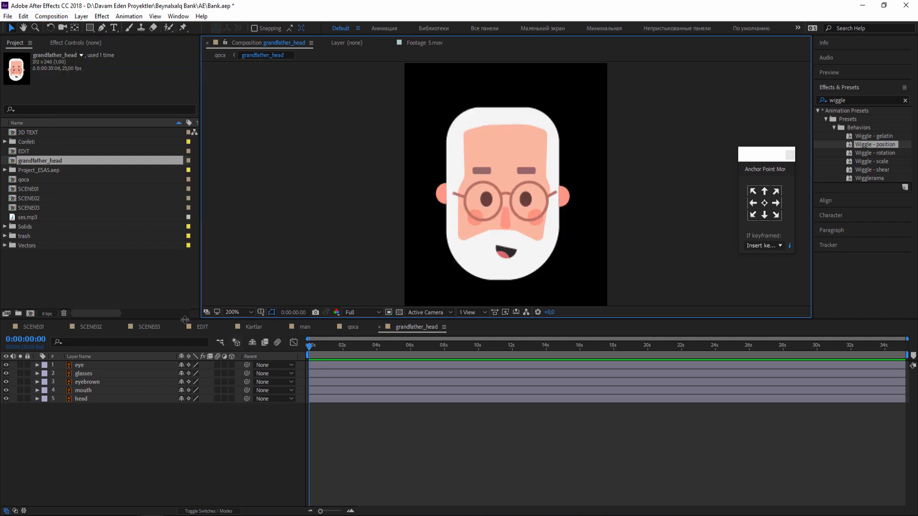
Return to the qoca composition and move the grandfather_head layer's anchor point to the neck just below the chin.
click(359, 329)
drag(460, 258, 456, 155)
key(y)
key(v)
click(84, 492)
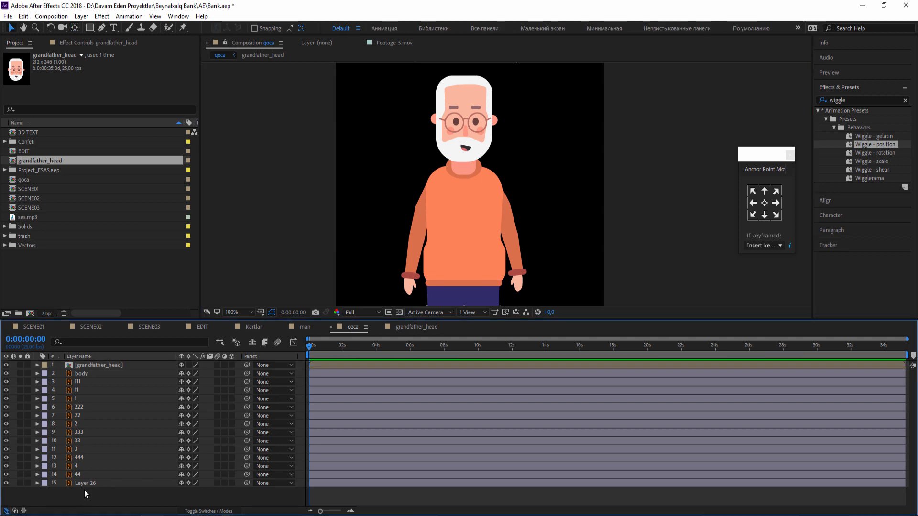
click(78, 458)
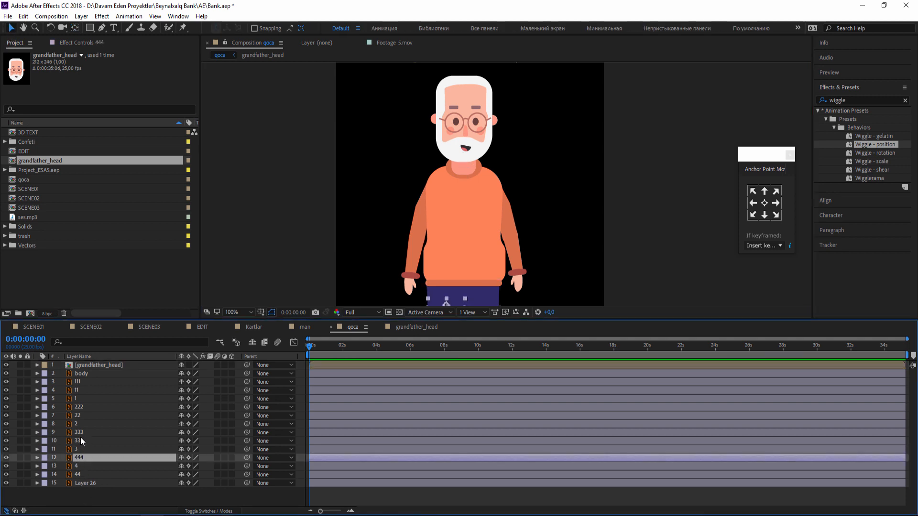
ctrl+click(80, 432)
ctrl+click(80, 407)
ctrl+click(81, 382)
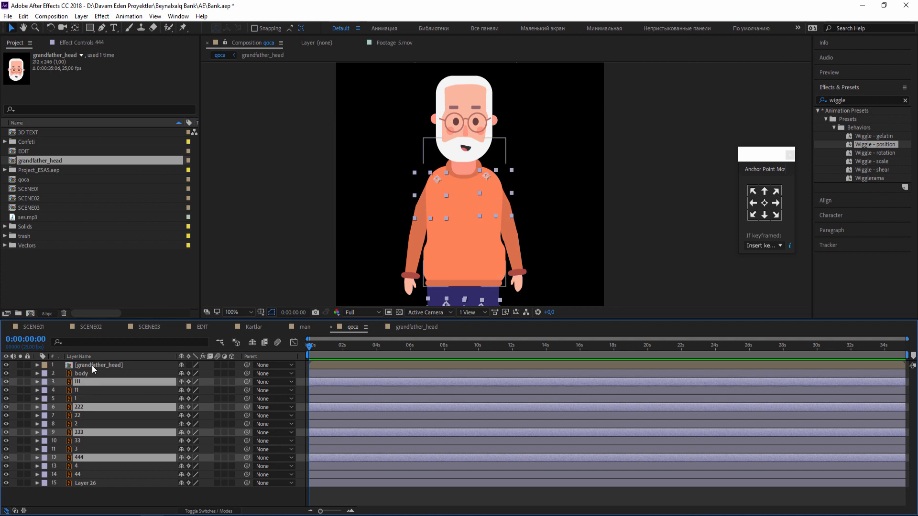
ctrl+click(92, 366)
mouse_move(245, 368)
mouse_down()
mouse_move(185, 403)
mouse_move(211, 377)
mouse_move(242, 365)
mouse_up()
click(467, 228)
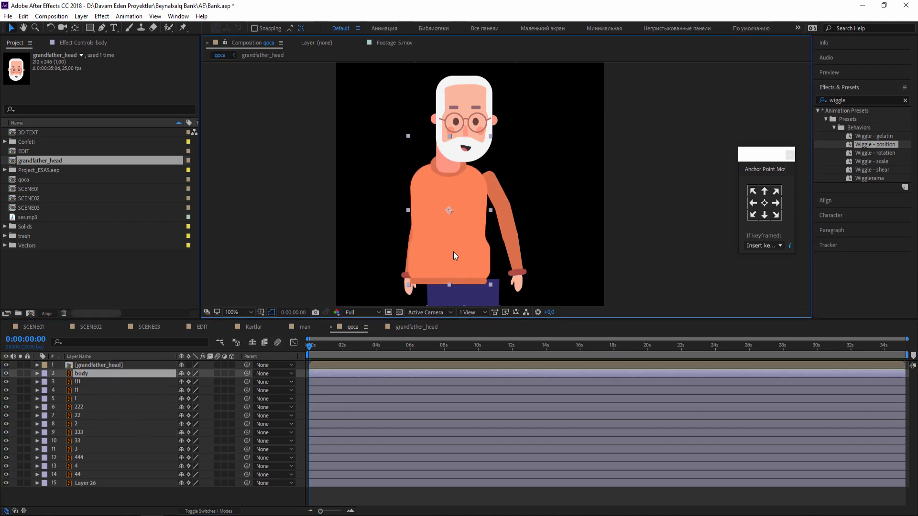
Parent the grandfather_head, 111, 222, 333 and 444 layers together to the body layer.
click(108, 365)
ctrl+click(78, 382)
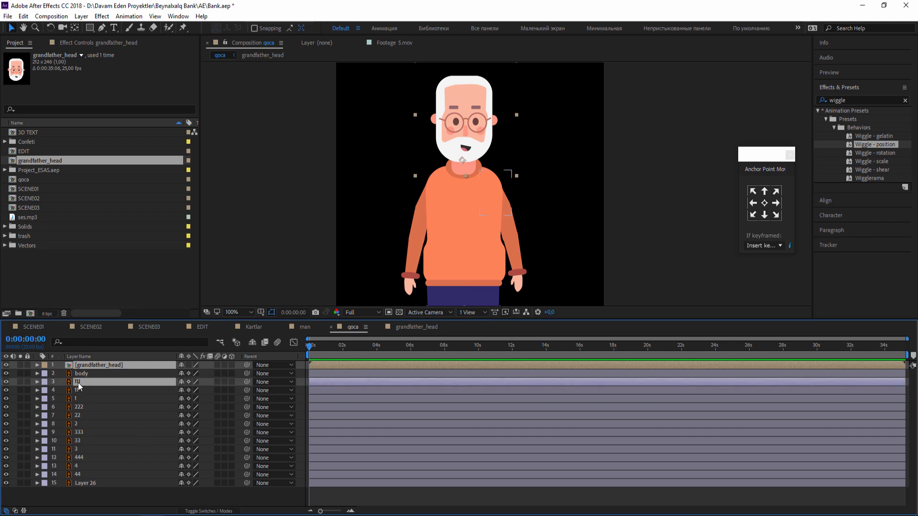
ctrl+click(91, 408)
ctrl+click(85, 433)
ctrl+click(82, 458)
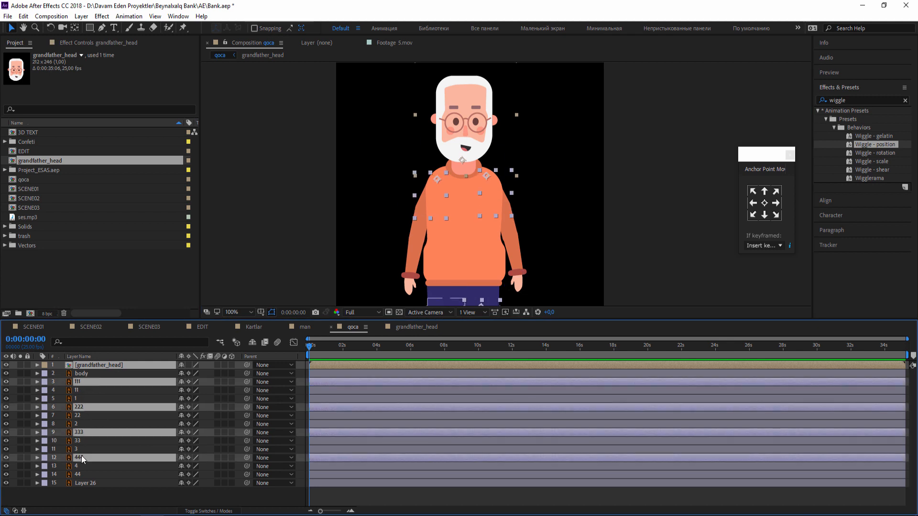
drag(321, 277, 313, 191)
scroll(388, 181, down, 1)
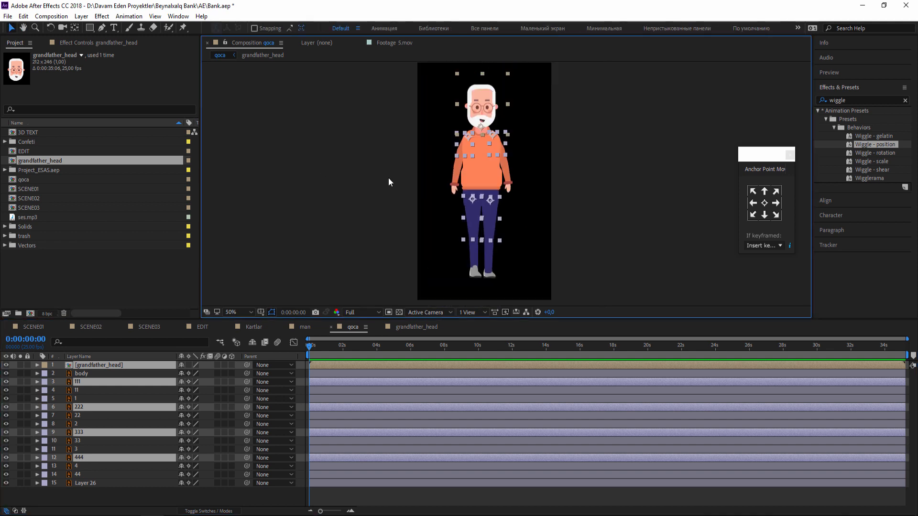
mouse_move(469, 137)
mouse_down()
mouse_move(418, 139)
mouse_move(478, 109)
mouse_move(452, 133)
mouse_up()
key(ctrl+z)
drag(514, 156, 502, 169)
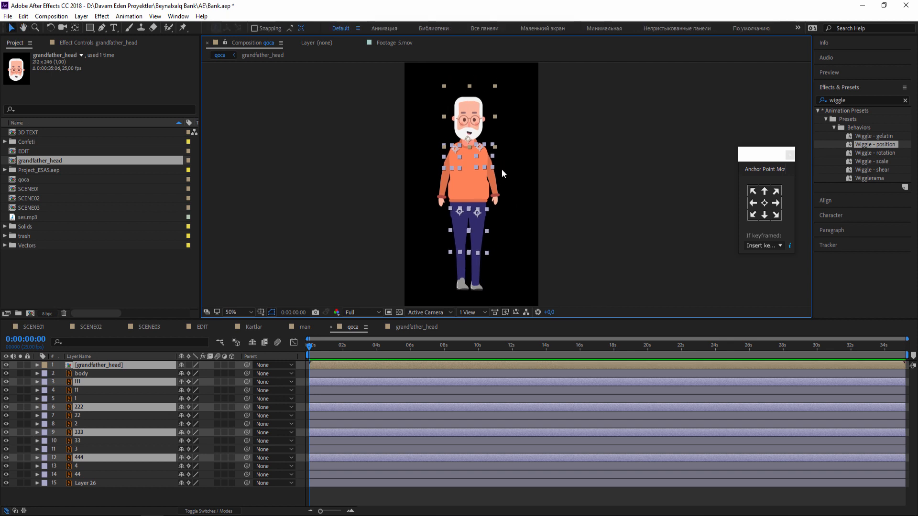
scroll(501, 168, up, 1)
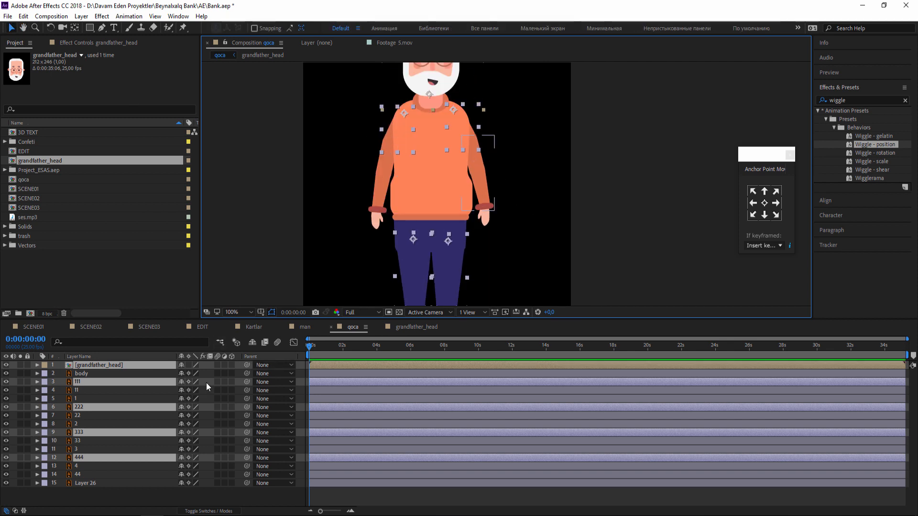
drag(246, 366, 84, 373)
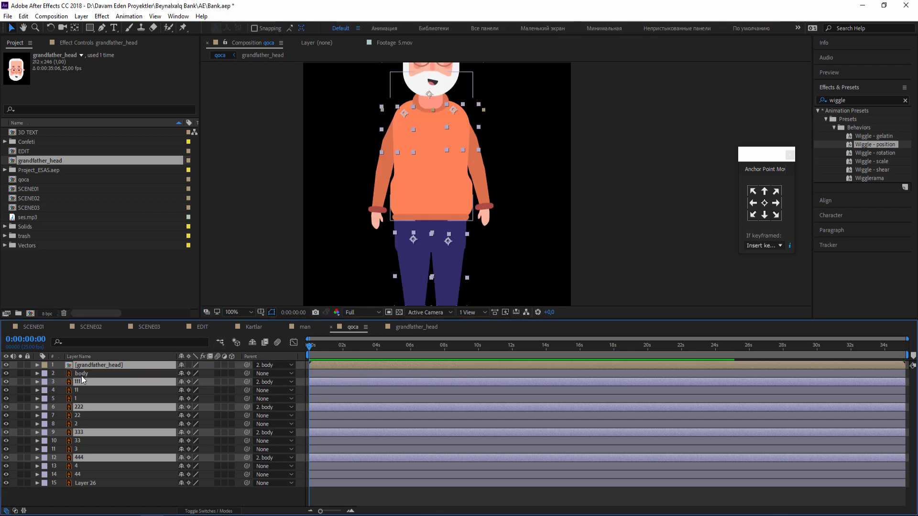
Try moving the body to test which parts follow it, and undo the move.
scroll(458, 191, down, 1)
drag(459, 182, 457, 151)
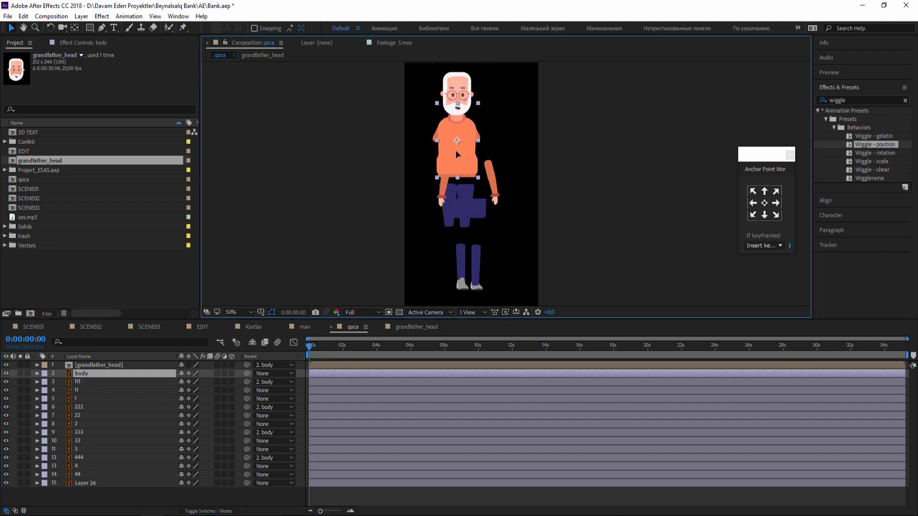
key(ctrl+z)
Build the leg hierarchies by parenting layer 4 to 44, 44 to 444, 3 to 33, and 33 to 333.
click(102, 467)
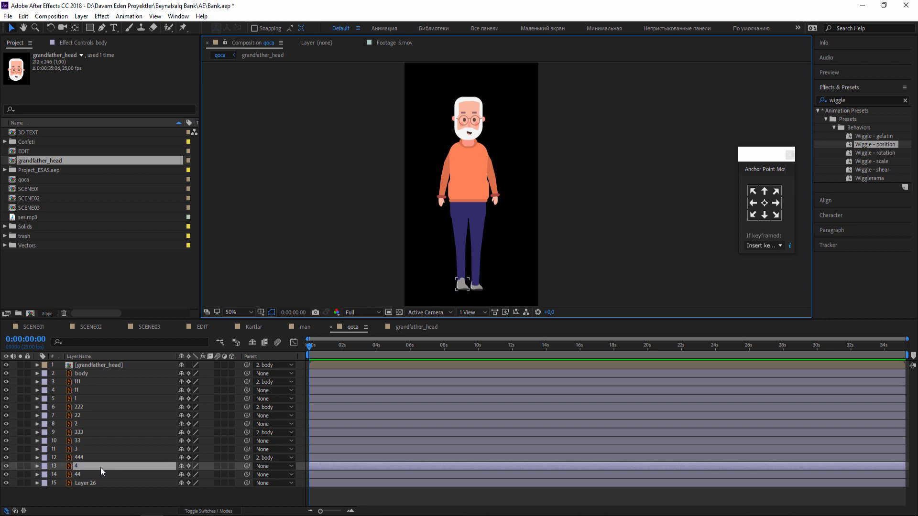
drag(246, 467, 91, 476)
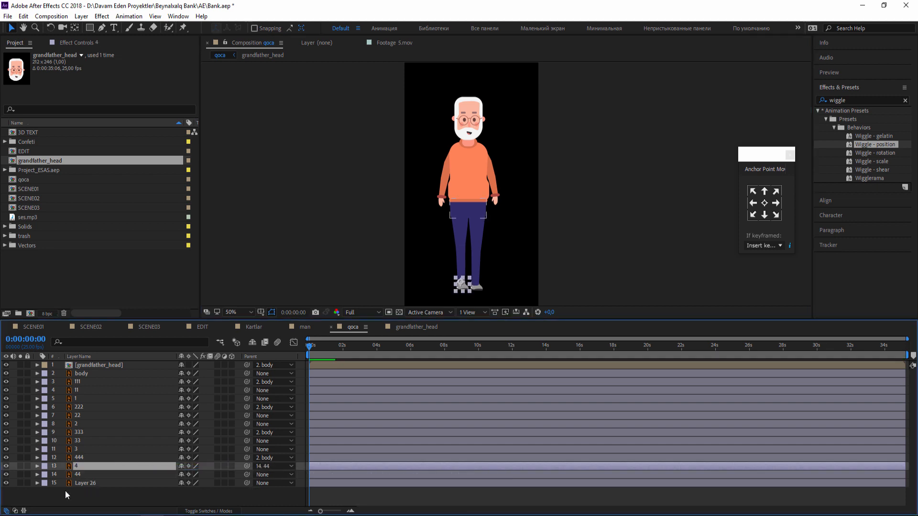
click(85, 475)
drag(247, 474, 88, 458)
click(96, 450)
drag(149, 454, 84, 441)
click(135, 441)
drag(247, 441, 74, 432)
Build the arm hierarchies by parenting layer 2 to 22, 22 to 222, 1 to 11, and 11 to 111.
click(86, 425)
drag(247, 424, 91, 416)
click(91, 416)
drag(246, 415, 79, 408)
click(138, 399)
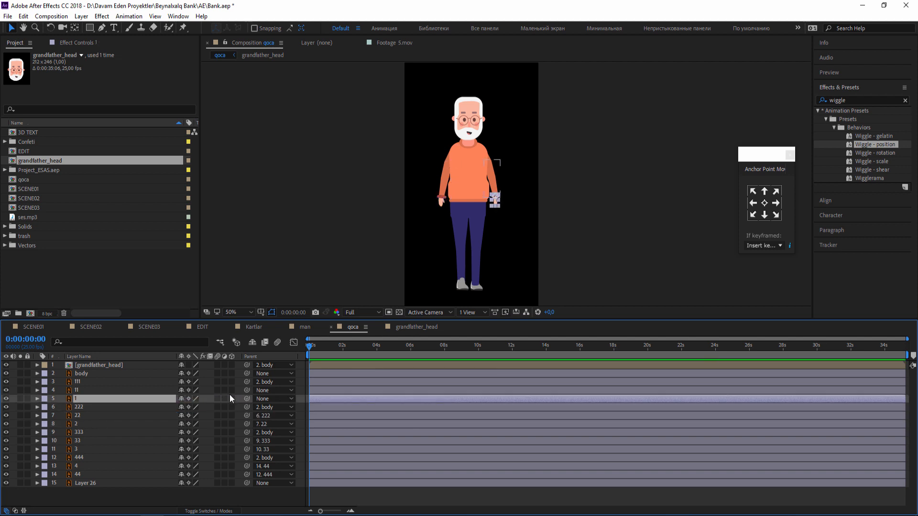
drag(133, 400, 88, 391)
click(88, 391)
drag(247, 390, 93, 382)
Try moving the body to test the completed arm and leg parenting, and undo the move.
click(94, 374)
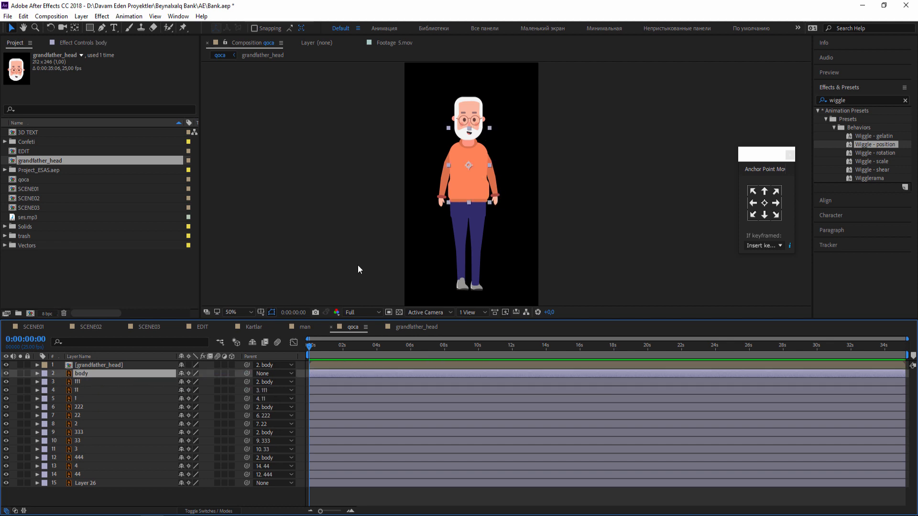
mouse_move(458, 187)
mouse_down()
mouse_move(475, 159)
mouse_move(466, 187)
mouse_up()
key(ctrl+z)
Find the layer that holds the pelvis piece of the trousers and toggle the visibility of Layer 26.
click(454, 209)
click(496, 208)
click(477, 209)
click(472, 207)
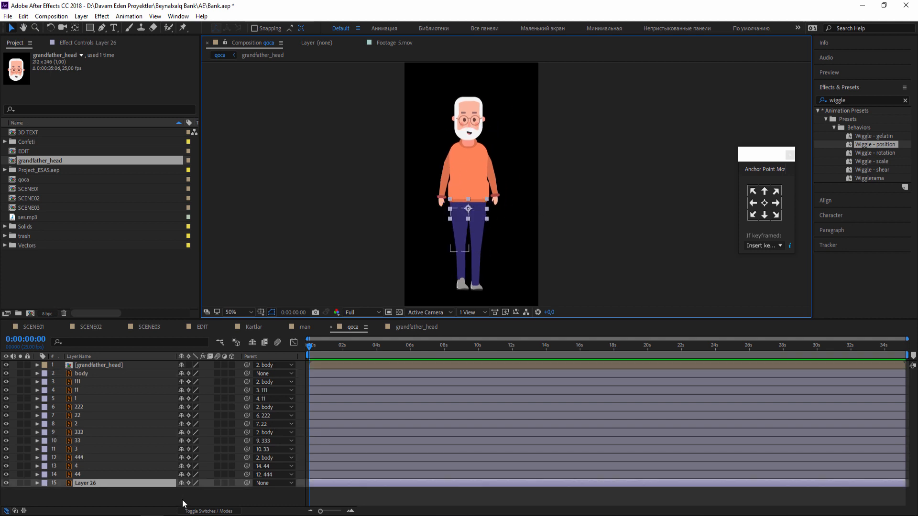
click(227, 501)
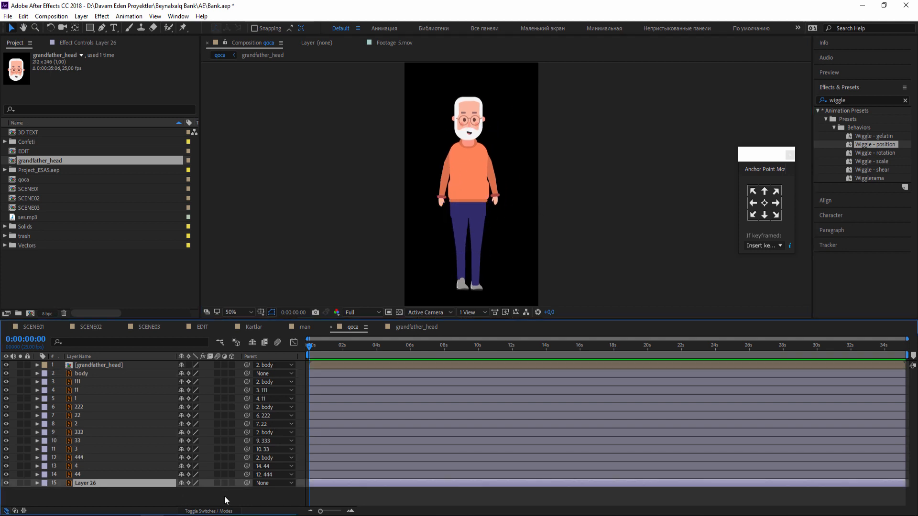
click(6, 483)
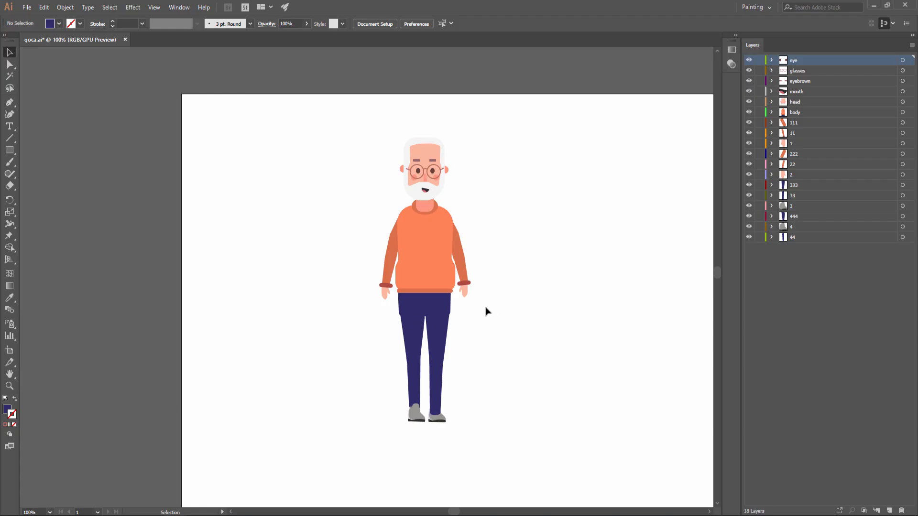
In qoca.ai in Illustrator, hide and show the body layer to check whether the pelvis shape belongs to it.
click(424, 302)
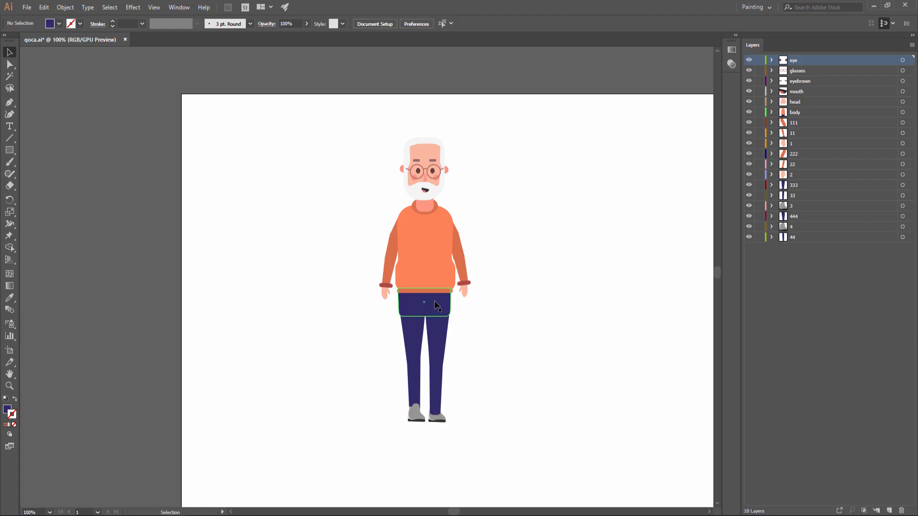
click(749, 112)
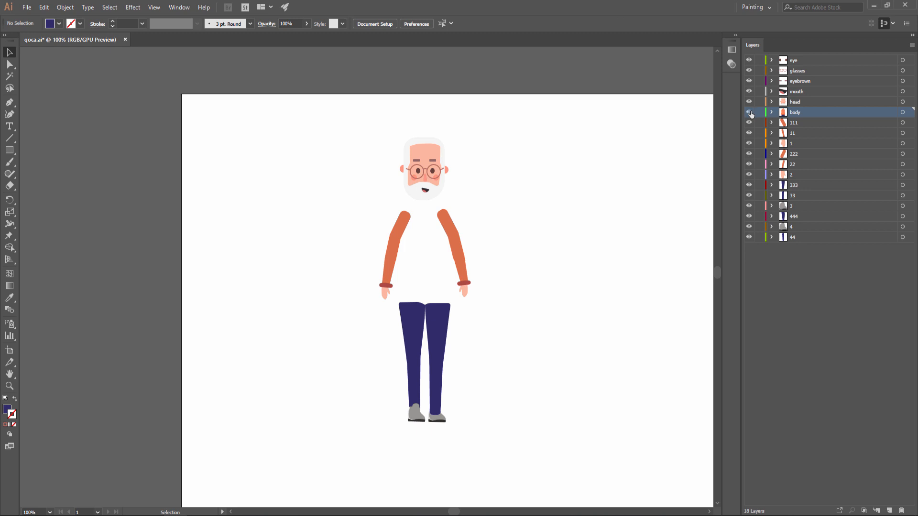
click(749, 113)
Switch back to After Effects and delete Layer 26 from the qoca composition.
key(alt+Tab)
click(98, 477)
click(98, 483)
key(Delete)
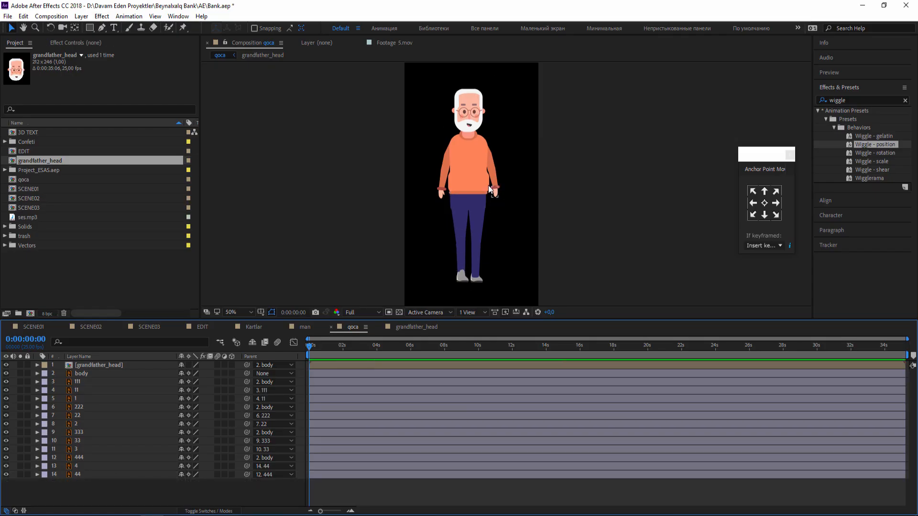
Try moving the body to test whether the pelvis and limbs follow it, undo the move, and inspect the legs.
click(442, 182)
click(67, 485)
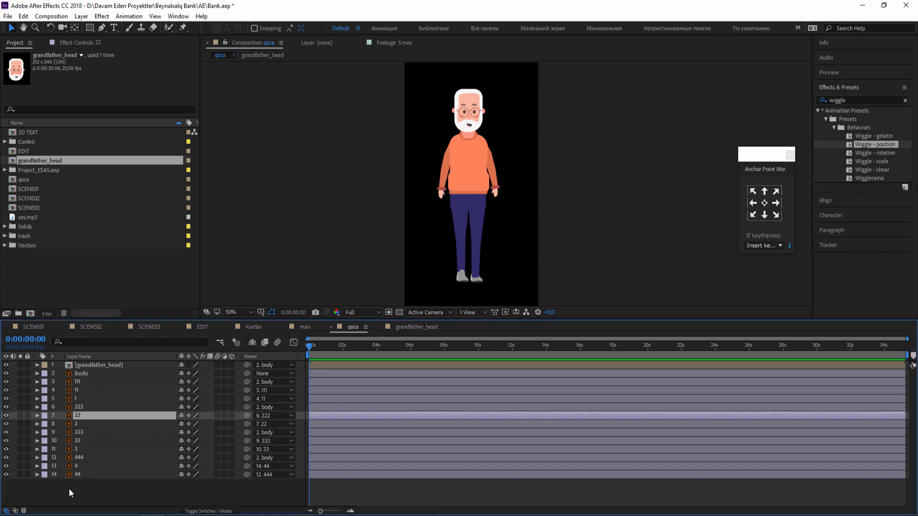
click(86, 474)
click(474, 168)
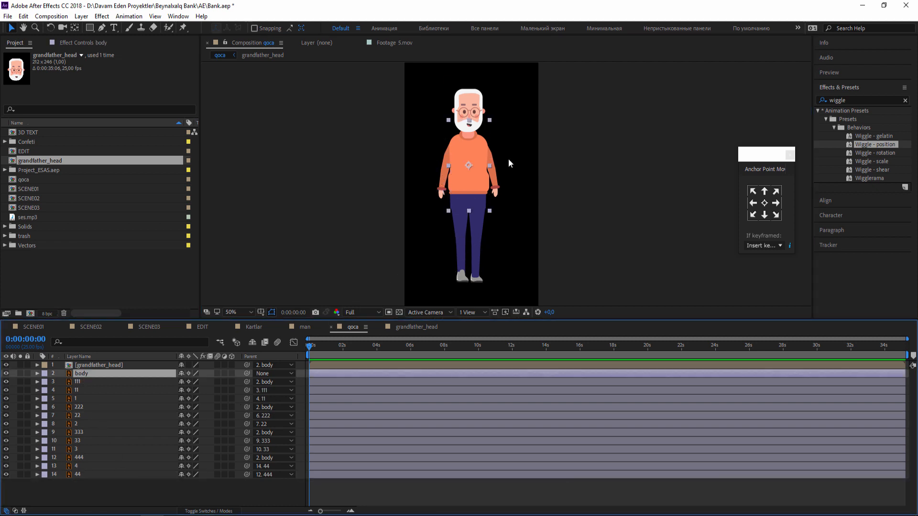
mouse_move(474, 173)
mouse_down()
mouse_move(509, 150)
mouse_move(487, 162)
mouse_up()
key(ctrl+z)
drag(456, 251, 478, 182)
scroll(473, 254, up, 1)
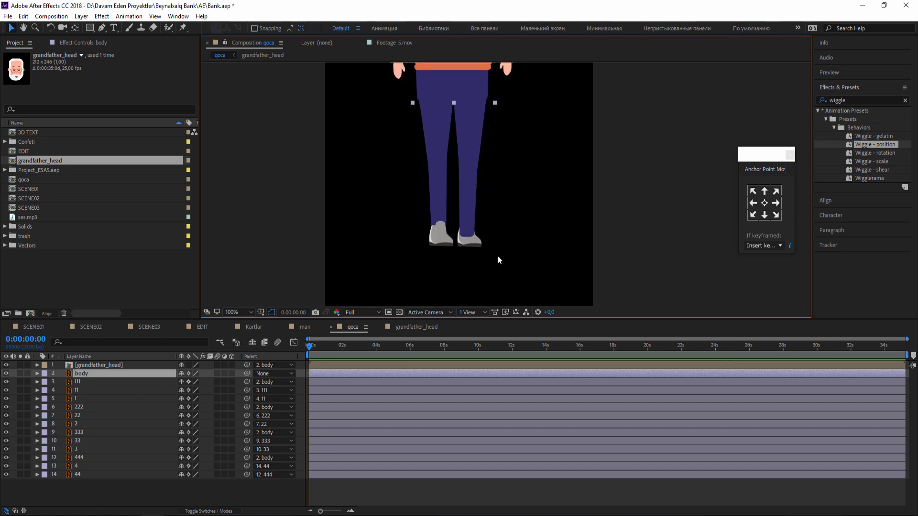
Move the shoe layer 3 above layer 33 in the layer order so the shoe covers the trouser cuff.
scroll(497, 255, up, 2)
drag(469, 260, 559, 109)
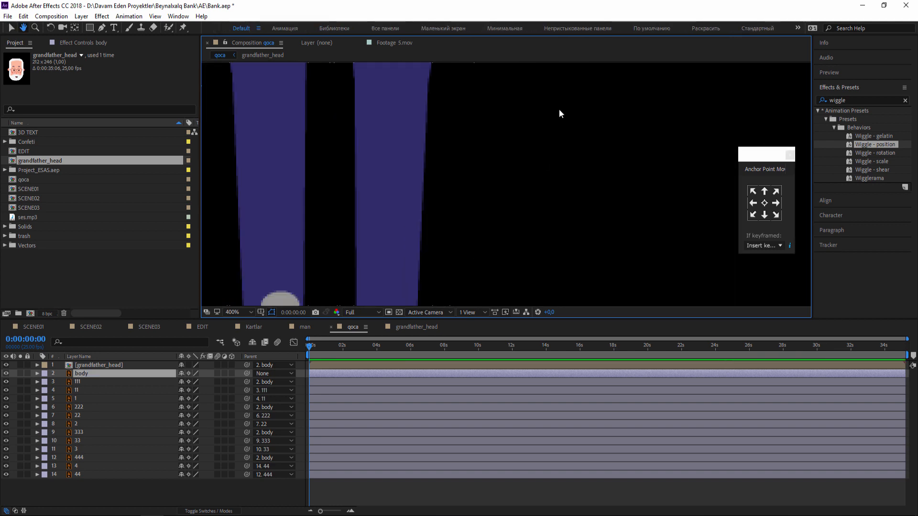
click(485, 248)
drag(85, 453, 88, 440)
scroll(445, 241, down, 4)
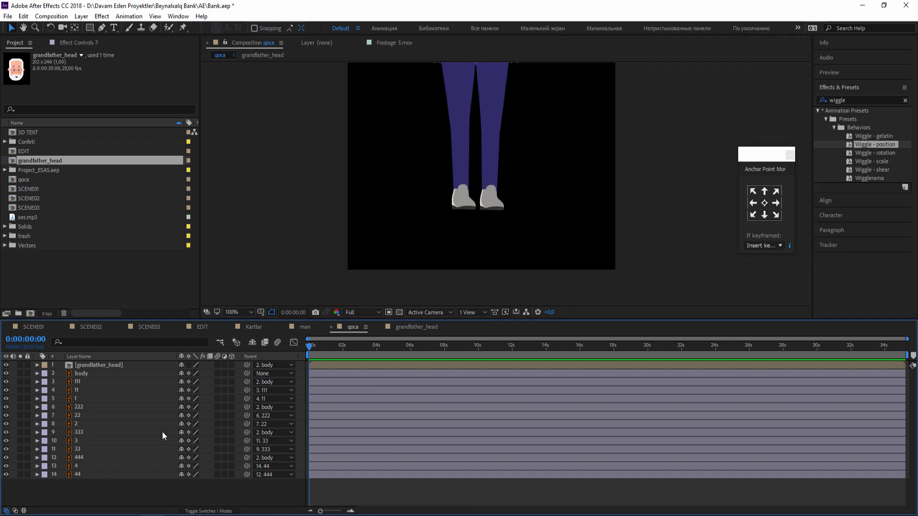
Solo the upper-arm layer 111 to check it and turn its solo off again.
click(78, 382)
click(20, 381)
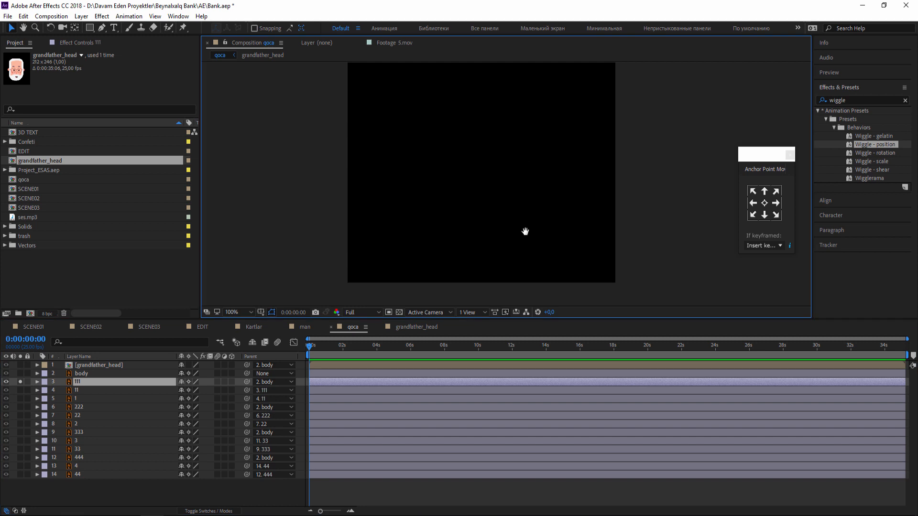
click(20, 381)
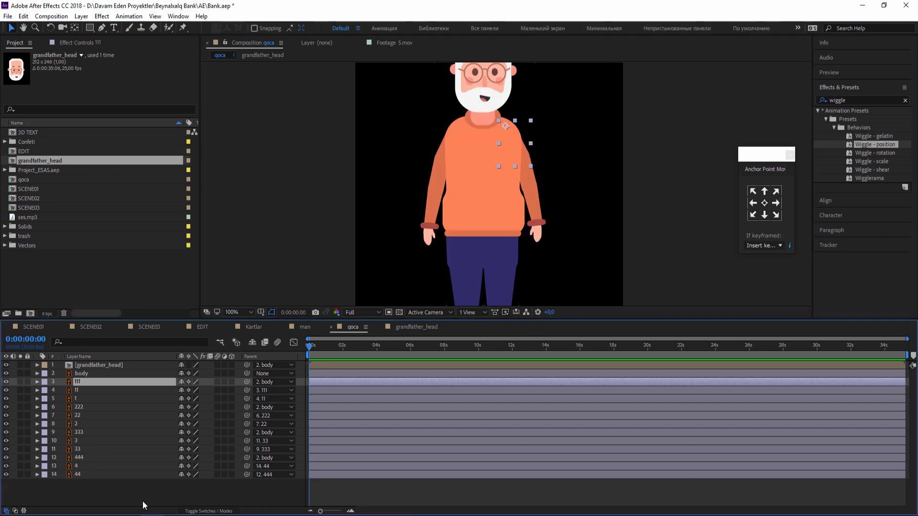
click(143, 506)
Save the project with the whole character in view.
scroll(478, 216, down, 2)
drag(407, 178, 395, 177)
key(v)
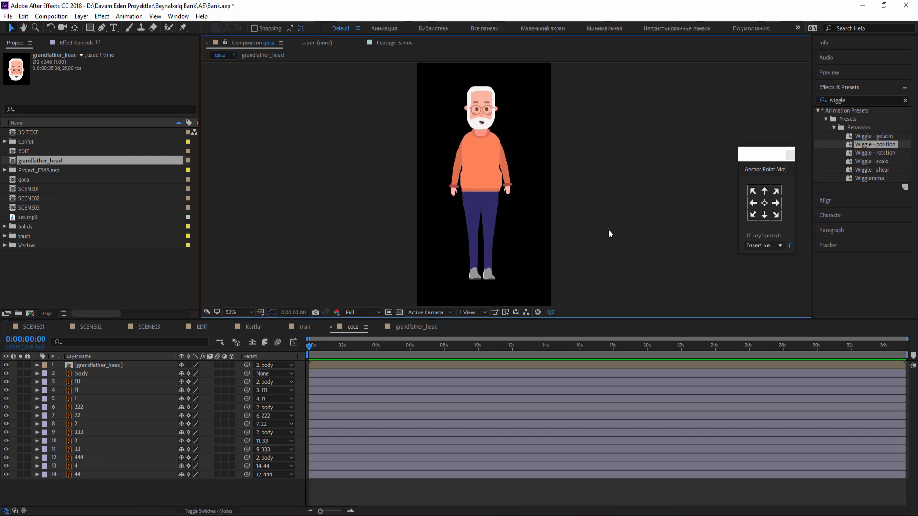
key(ctrl+s)
click(503, 182)
click(615, 187)
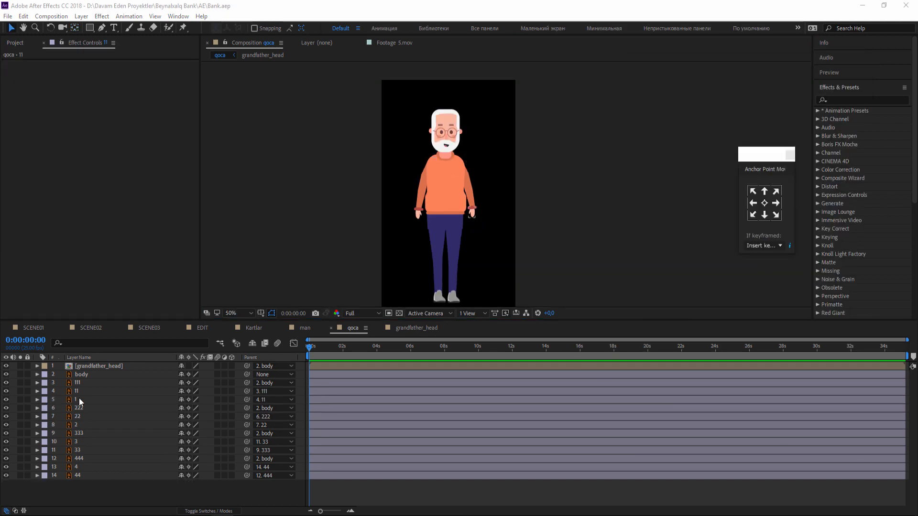
Keyframe layer 111's Rotation at 0° at 0:00:02:04 and at -94° at 0:00:03:14 to raise the upper arm.
click(83, 385)
scroll(483, 162, up, 2)
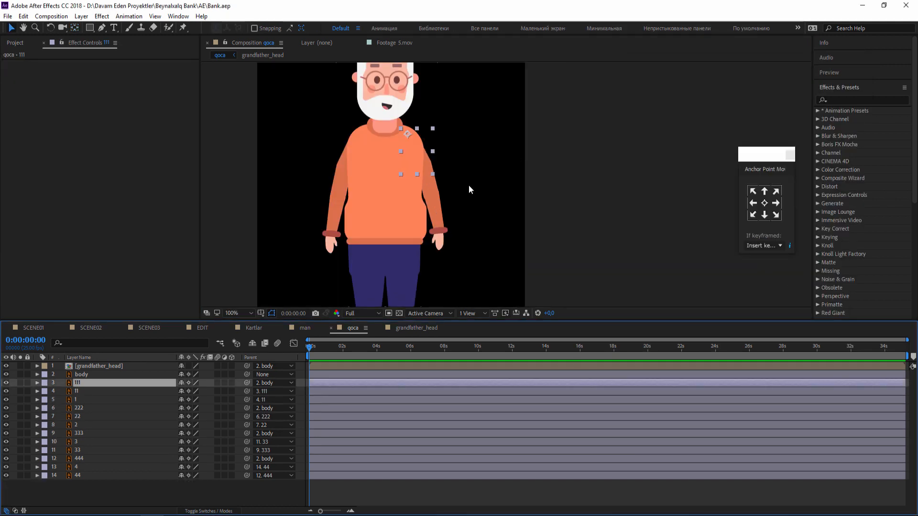
scroll(465, 226, down, 2)
scroll(445, 230, up, 2)
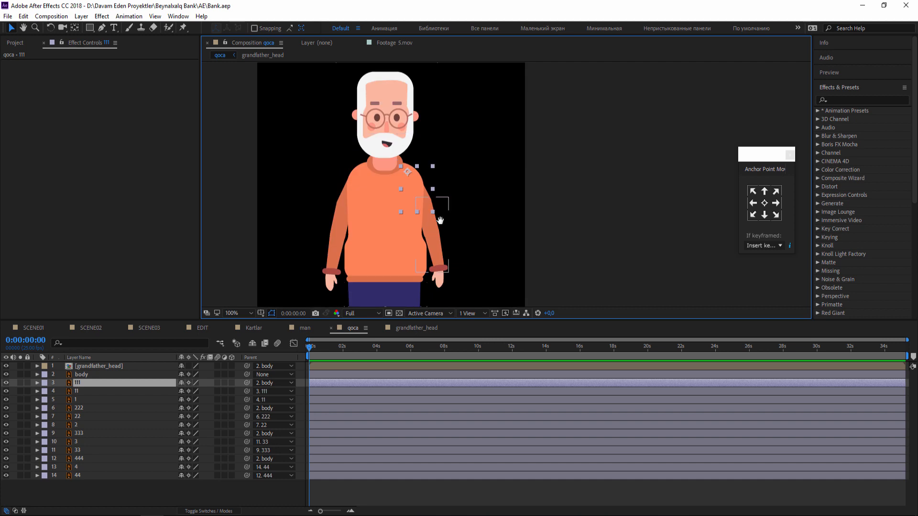
key(r)
click(345, 348)
click(62, 392)
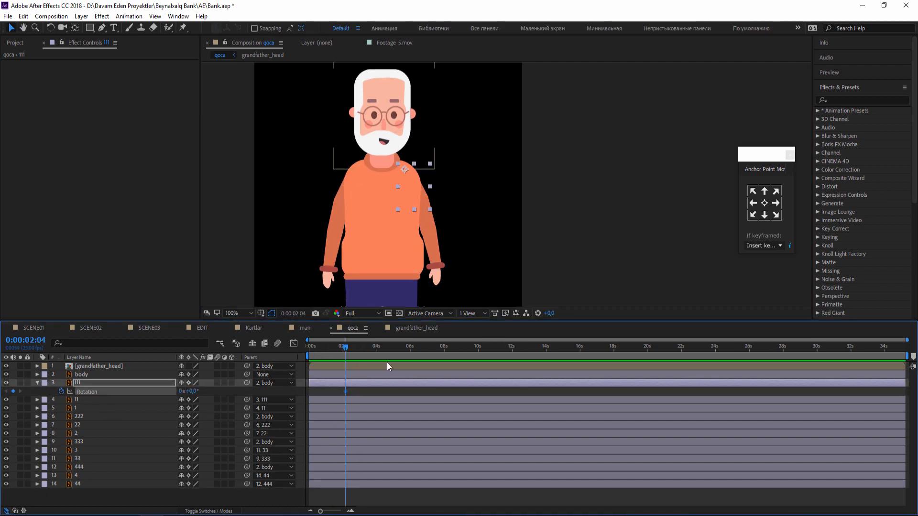
drag(194, 393, 128, 372)
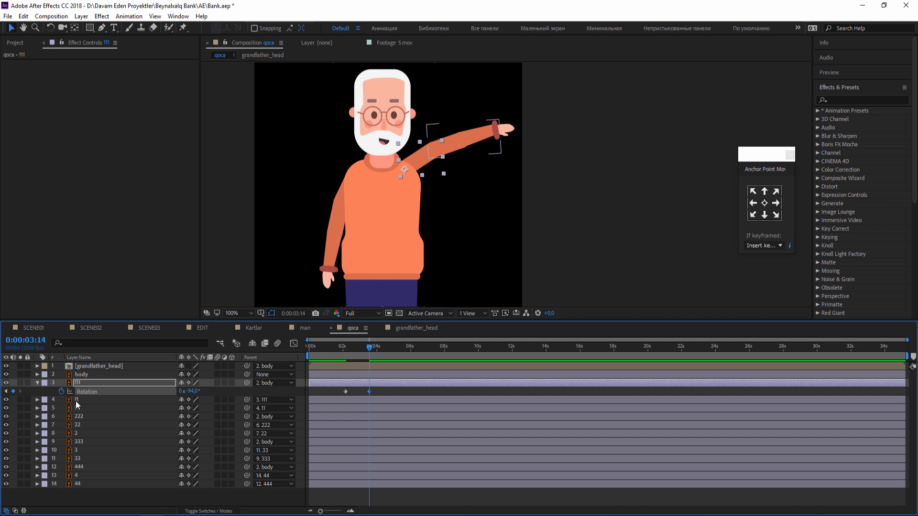
Keyframe the forearm layer 11's Rotation from about 0:00:02:04, reaching -53° at 0:00:03:14.
click(76, 401)
key(r)
click(62, 408)
drag(369, 409, 345, 409)
drag(193, 409, 169, 407)
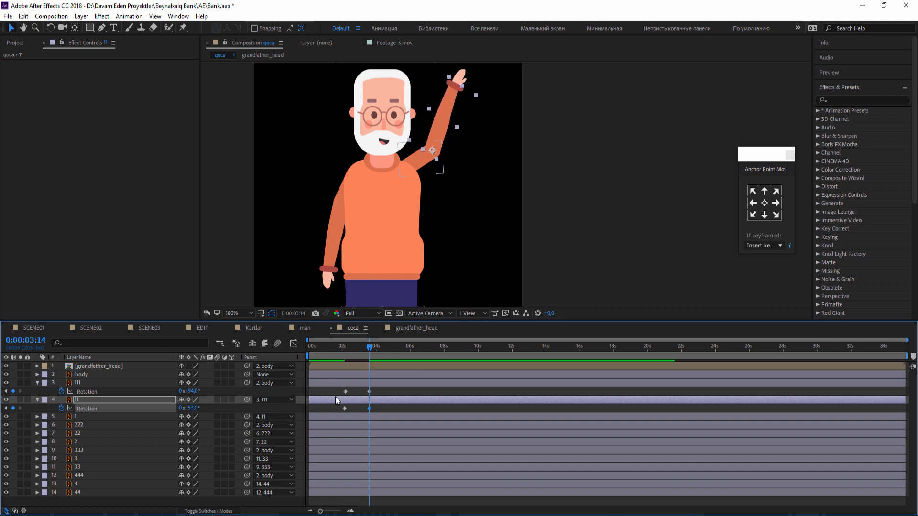
Keyframe the hand layer 1's Rotation from about 0:00:02:04, reaching -25° at 0:00:03:14.
click(465, 73)
key(r)
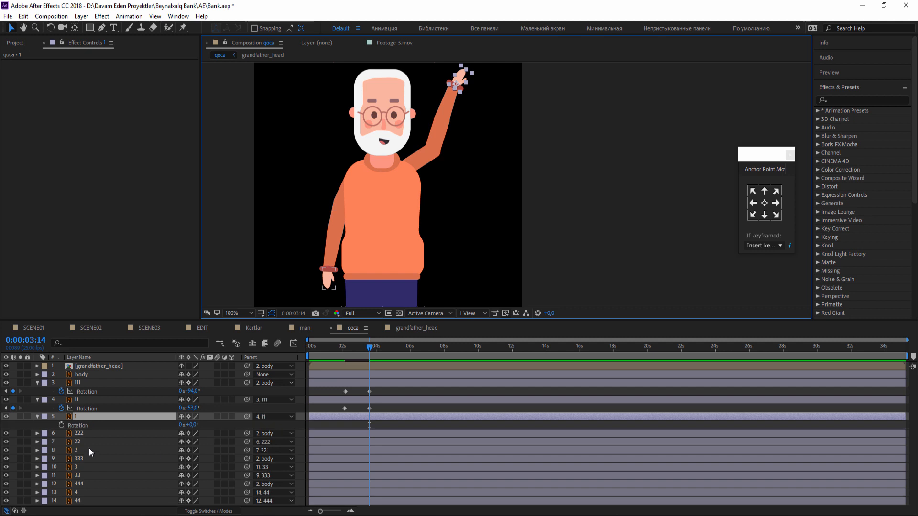
click(62, 425)
drag(371, 427, 344, 427)
drag(191, 424, 180, 425)
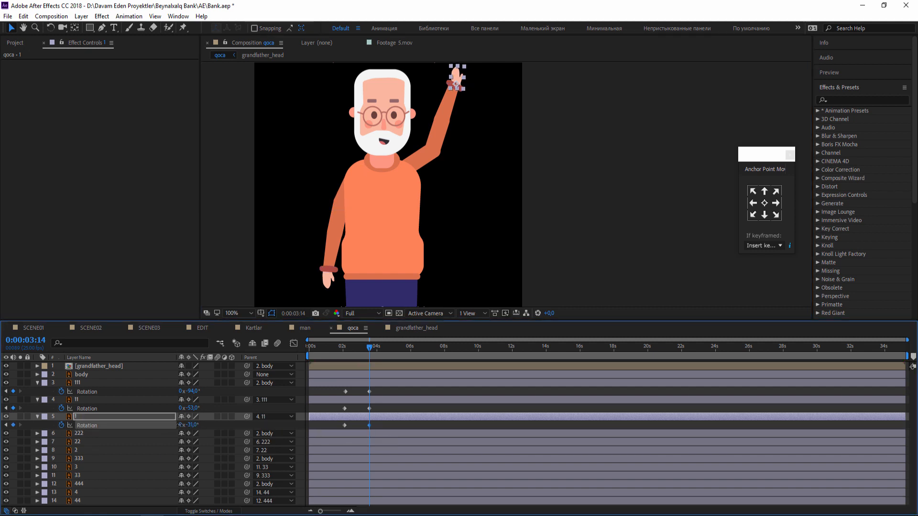
click(524, 264)
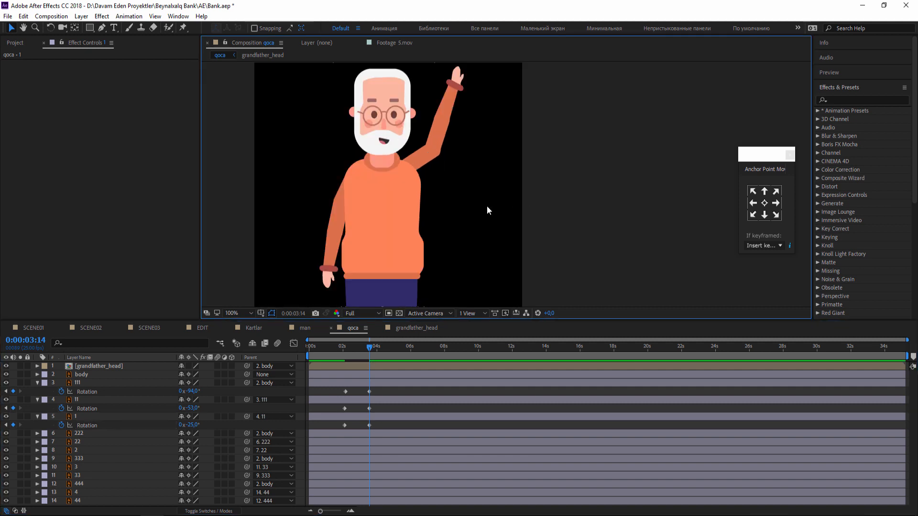
Keyframe layer 111's Position at 0:00:02:04 and shift it to 108.0, 58.9 at 0:00:03:15 to fit the raised arm to the shoulder.
click(429, 170)
click(591, 171)
drag(366, 343, 345, 342)
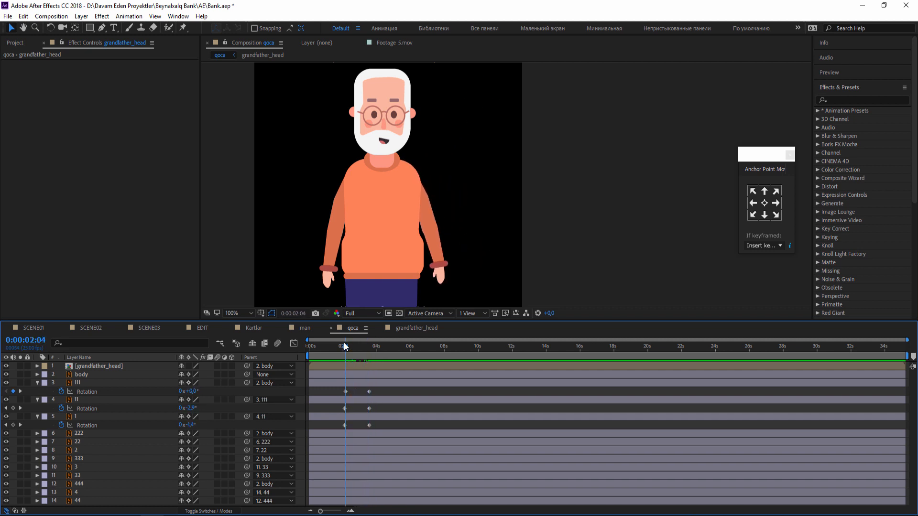
click(350, 380)
key(shift+p)
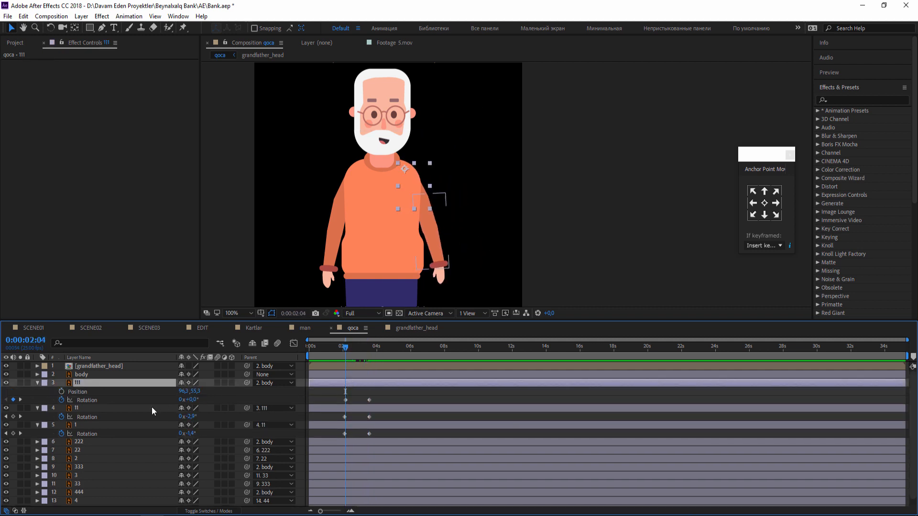
click(61, 391)
drag(353, 345, 371, 347)
drag(404, 172, 416, 174)
click(444, 230)
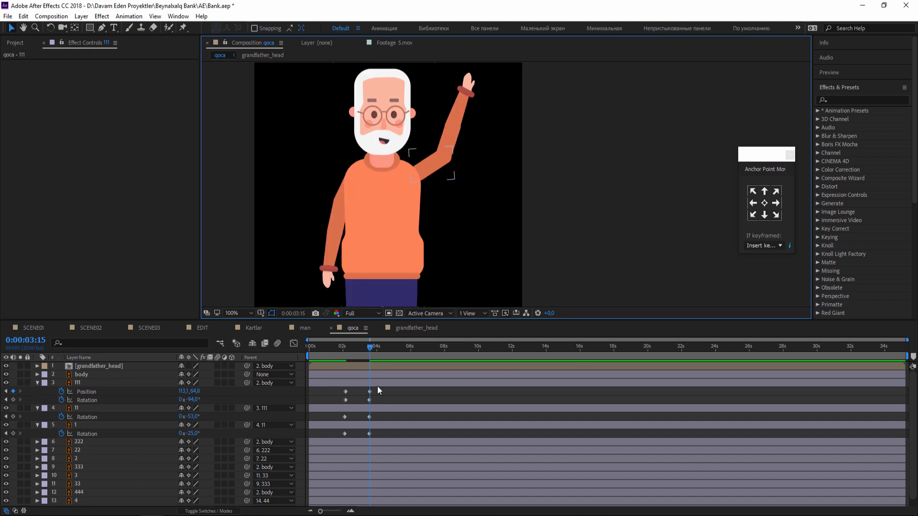
click(377, 385)
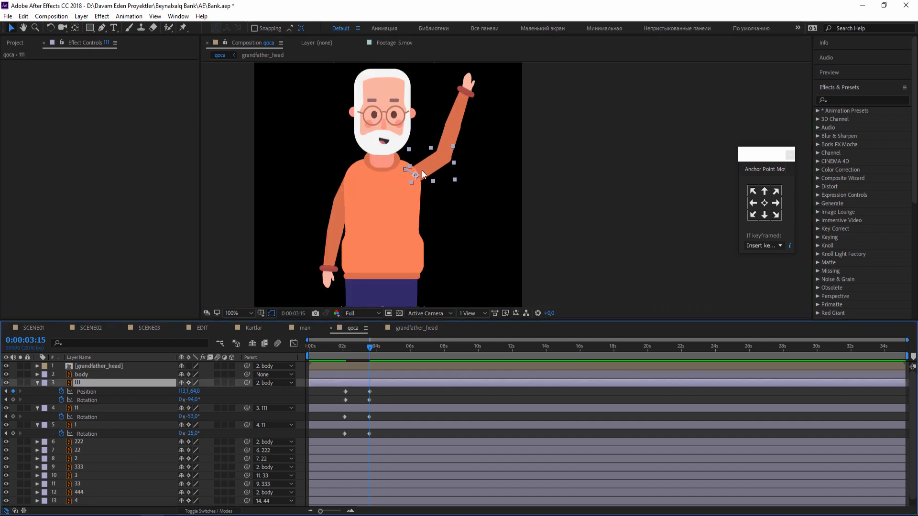
click(619, 220)
Apply Easy Ease to all keyframes of layers 111, 11 and 1, preview, and move the end keyframes earlier to about 0:00:02:23.
click(341, 348)
drag(349, 352, 376, 349)
drag(379, 394, 346, 433)
right_click(345, 433)
mouse_move(406, 425)
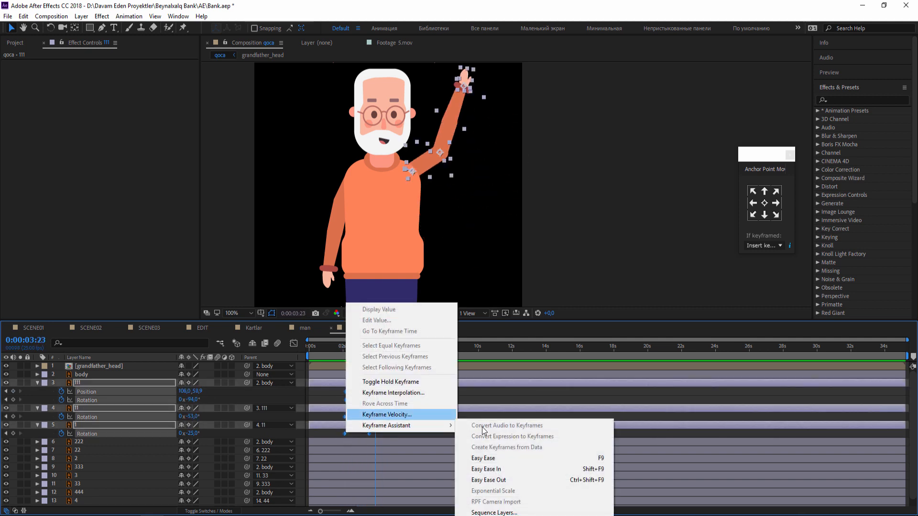
click(490, 458)
key(space)
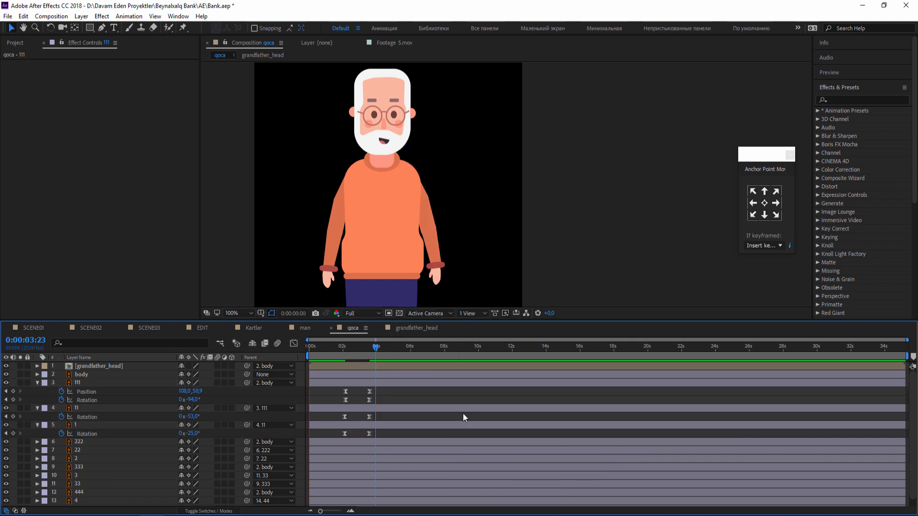
click(343, 345)
drag(376, 387, 356, 437)
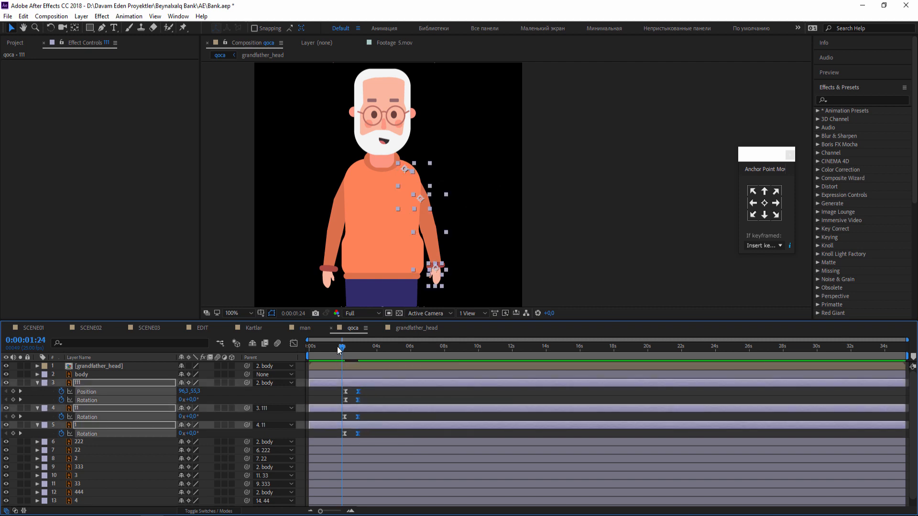
Limit the work area to the arm motion, ending at 0:00:03:15, preview it and inspect the raised arm.
key(b)
drag(339, 347, 371, 348)
key(n)
click(401, 394)
key(space)
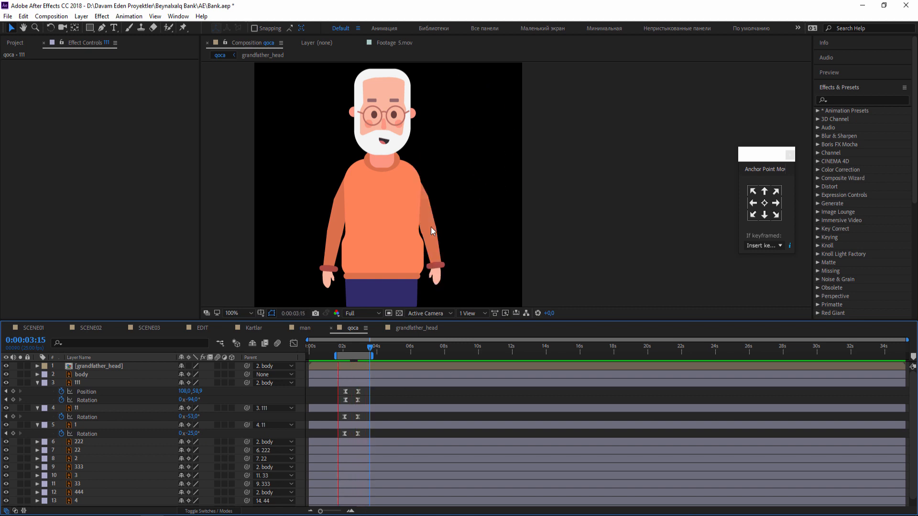
click(452, 130)
scroll(458, 143, up, 1)
scroll(429, 153, down, 1)
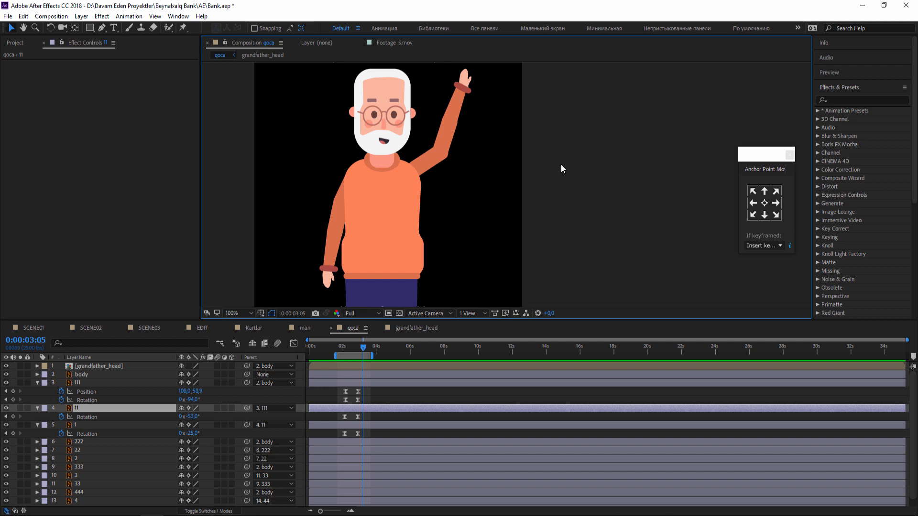
click(561, 164)
At 0:00:02:23, delete all Position and Rotation keyframes of layers 111, 11 and 1, keeping the raised pose.
drag(344, 349, 359, 349)
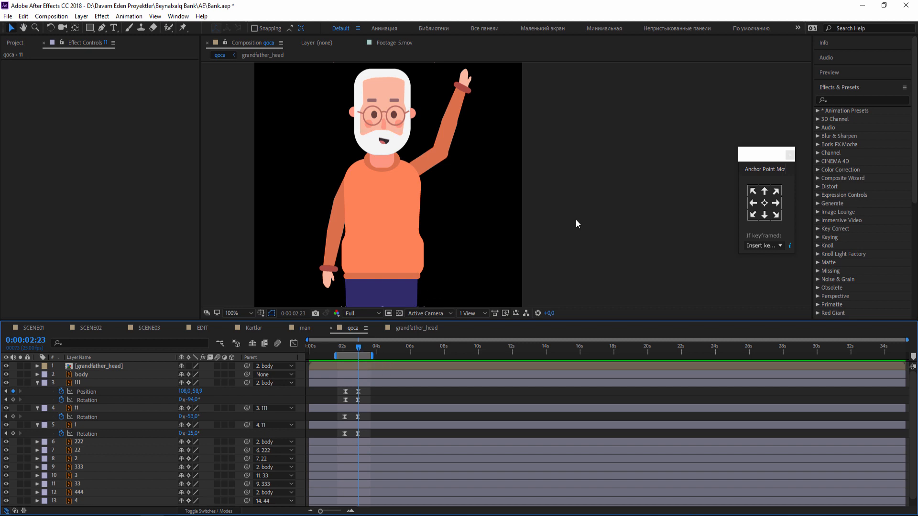
scroll(518, 205, down, 3)
scroll(542, 222, up, 3)
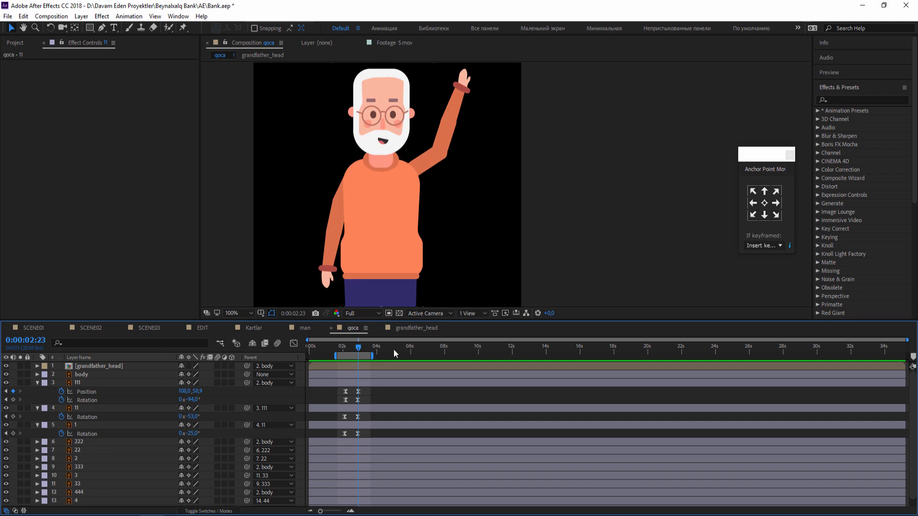
drag(369, 392, 339, 432)
key(Delete)
drag(348, 219, 348, 239)
click(329, 240)
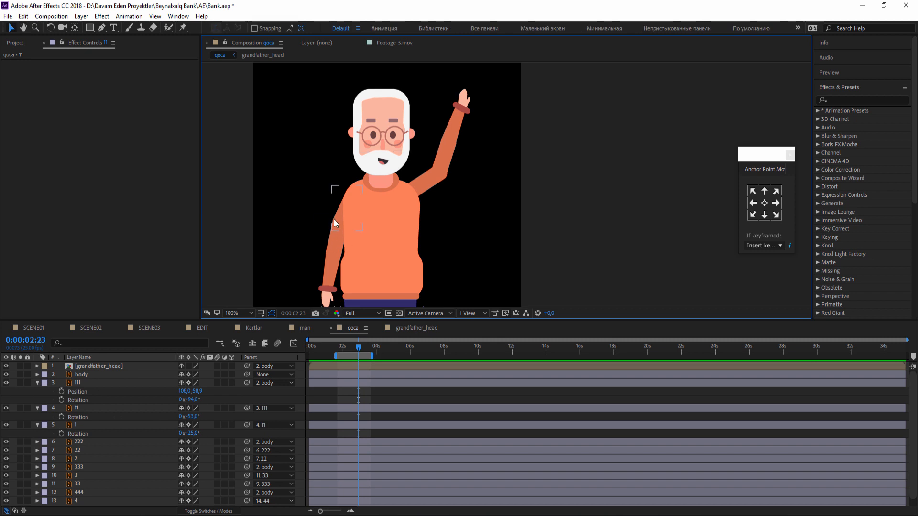
Raise the other arm by rotating layer 222 to 103° and layer 22 to 40°, and shift layer 222 slightly down and outward at the shoulder.
click(334, 222)
key(r)
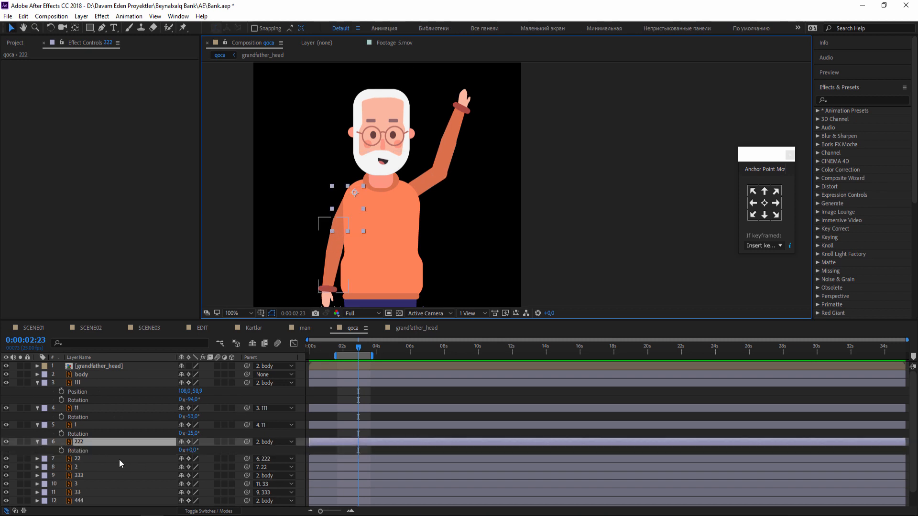
drag(193, 453, 258, 452)
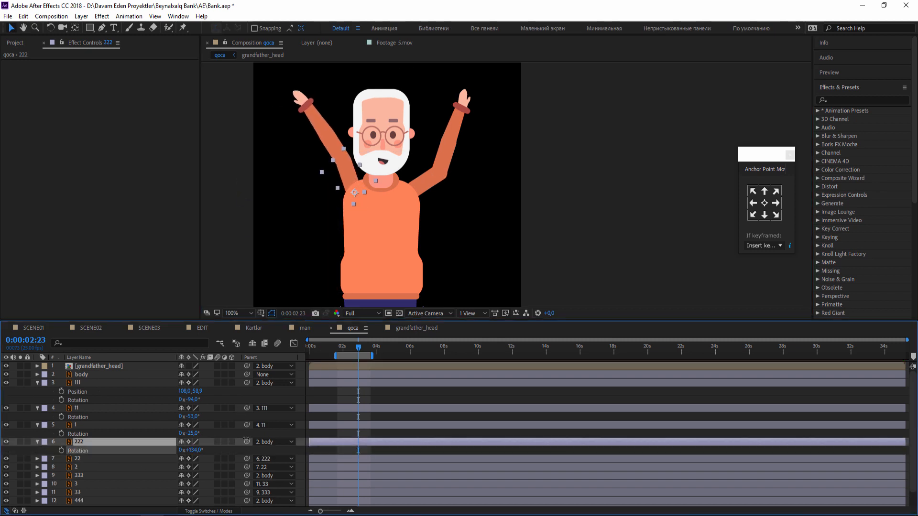
mouse_move(347, 175)
mouse_down()
mouse_move(336, 179)
mouse_move(343, 182)
mouse_up()
click(84, 459)
key(r)
mouse_move(190, 467)
mouse_down()
mouse_move(209, 463)
mouse_move(184, 455)
mouse_move(196, 466)
mouse_move(204, 462)
mouse_move(194, 453)
mouse_up()
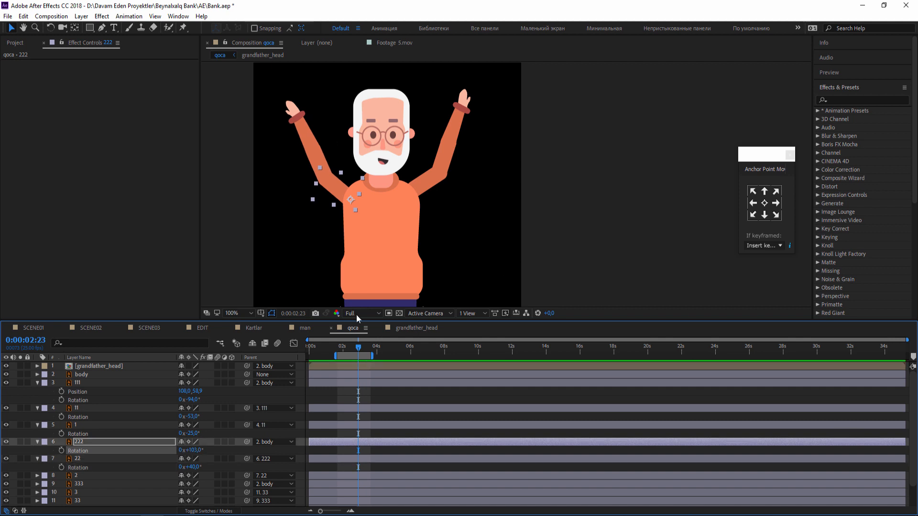
Rotate the hand layer 2 to 13°.
click(117, 478)
key(r)
scroll(117, 482, down, 2)
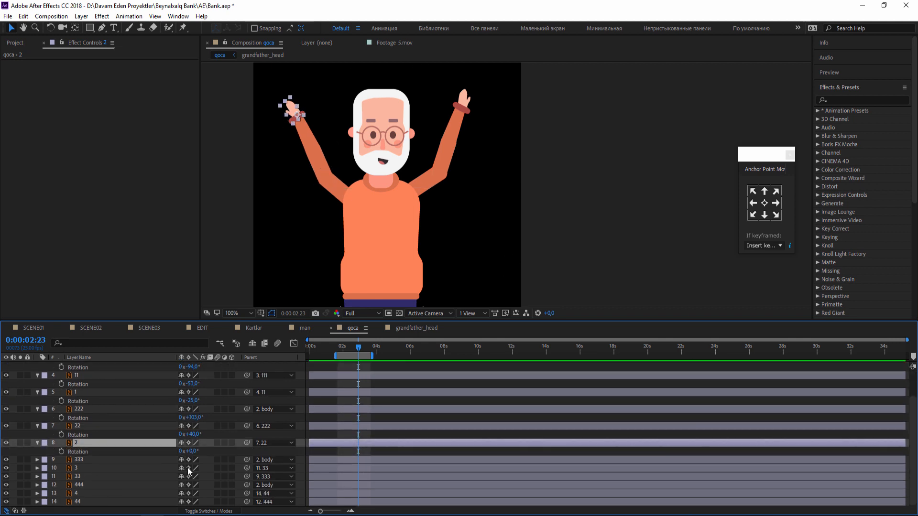
drag(193, 451, 200, 450)
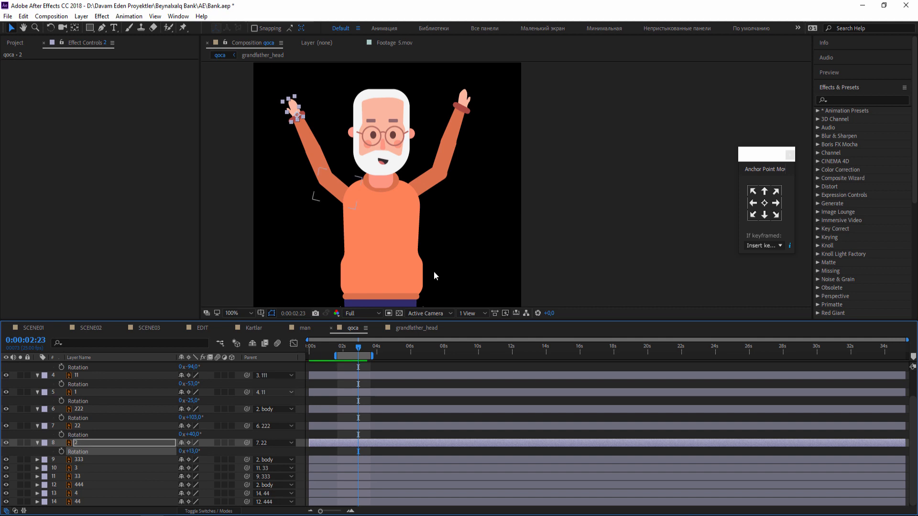
click(479, 214)
Reposition the upper-arm layer 111 to about 113.1, 67.0 so it joins the shoulder symmetrically with the other arm.
click(434, 187)
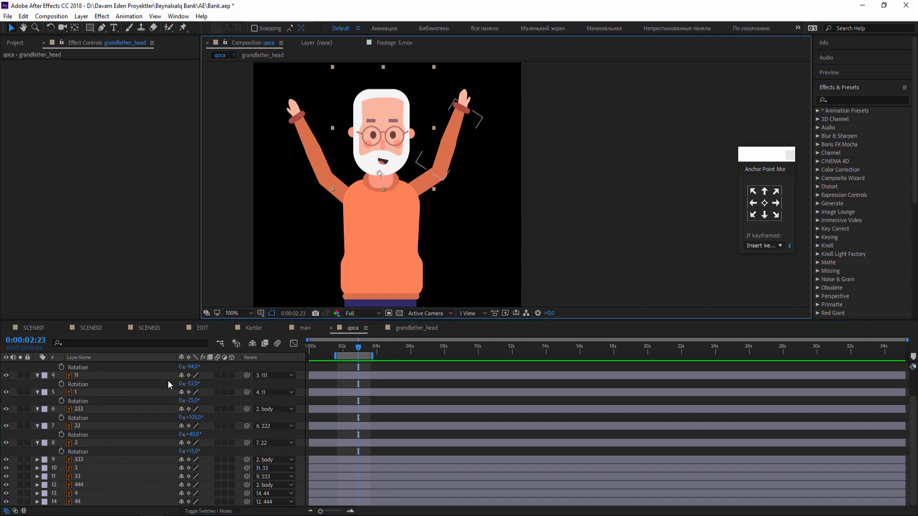
scroll(91, 398, up, 2)
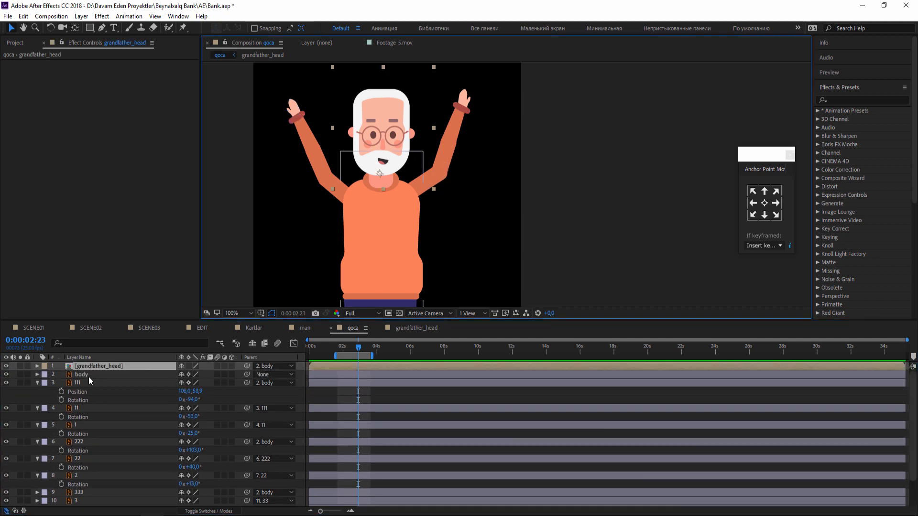
click(79, 382)
drag(427, 182, 429, 186)
click(586, 173)
scroll(574, 196, down, 3)
scroll(550, 211, up, 4)
Enable Rotation keyframes on upper-arm layers 111 and 222 and place those keyframes at 0:00:01:17.
click(435, 187)
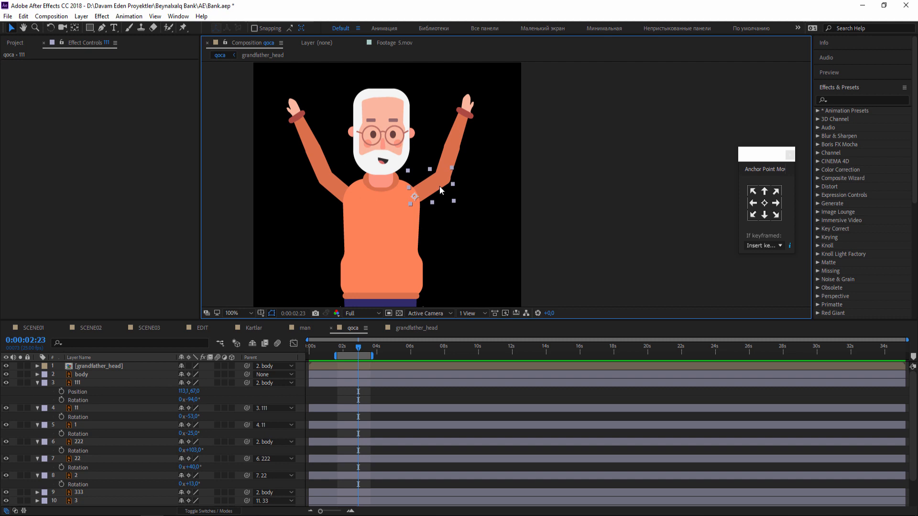
shift+click(334, 194)
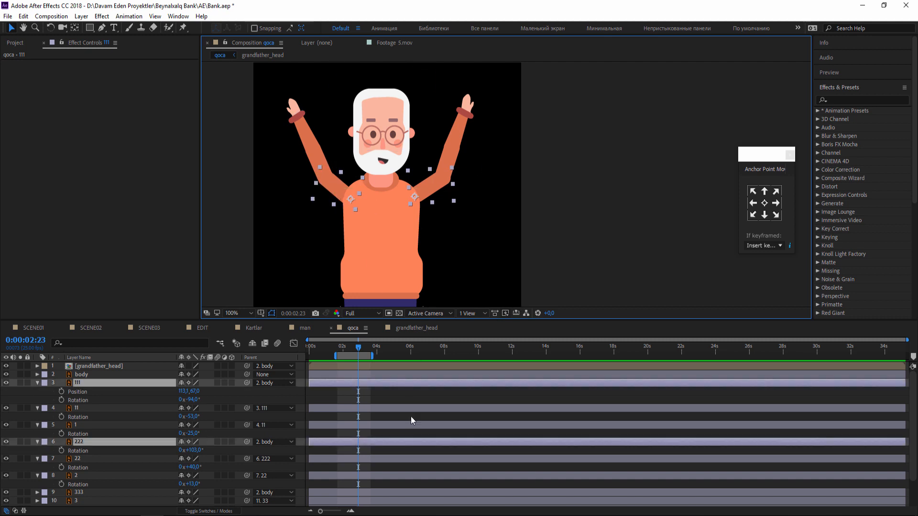
click(61, 400)
drag(358, 400, 338, 402)
click(339, 346)
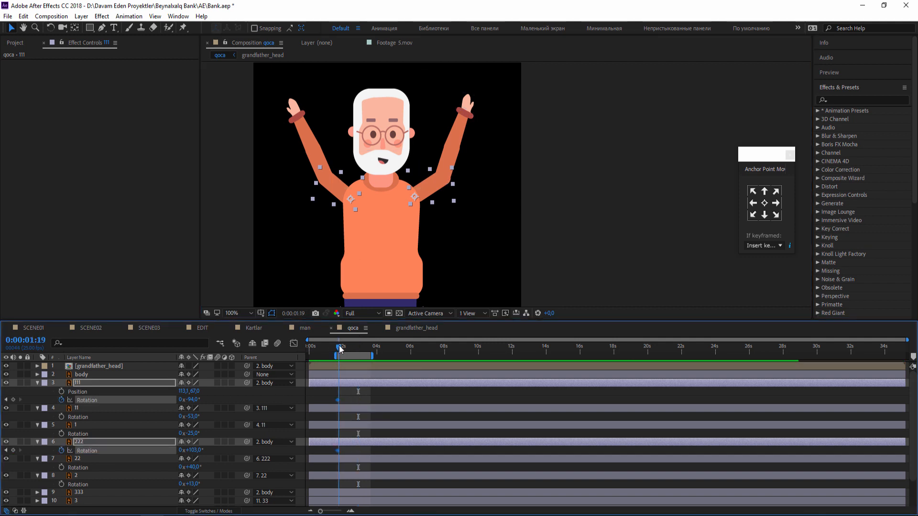
At 0:00:01:23, set the Rotation of layer 111 to -116° and of layer 222 to 125°.
key(equal)
key(equal)
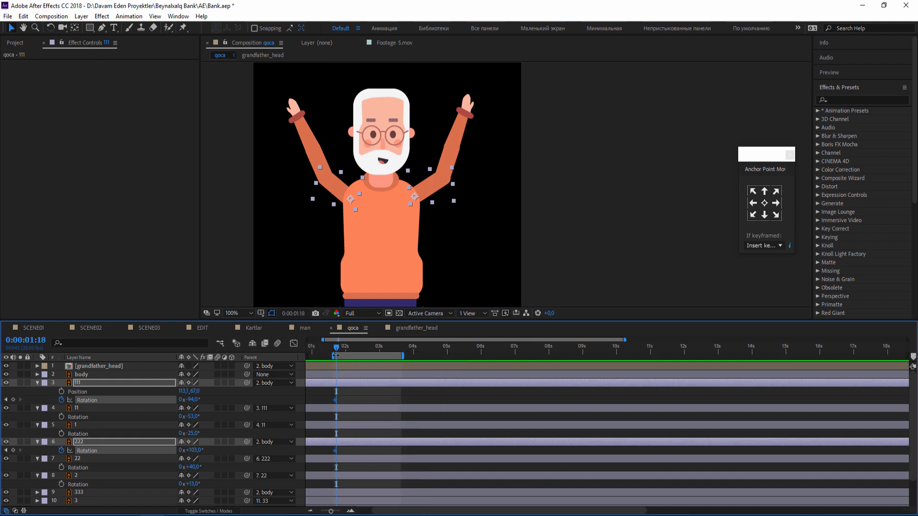
key(Page_Up)
key(minus)
key(minus)
key(Page_Down)
key(Page_Down)
key(Page_Down)
key(Page_Down)
key(Page_Down)
key(Page_Down)
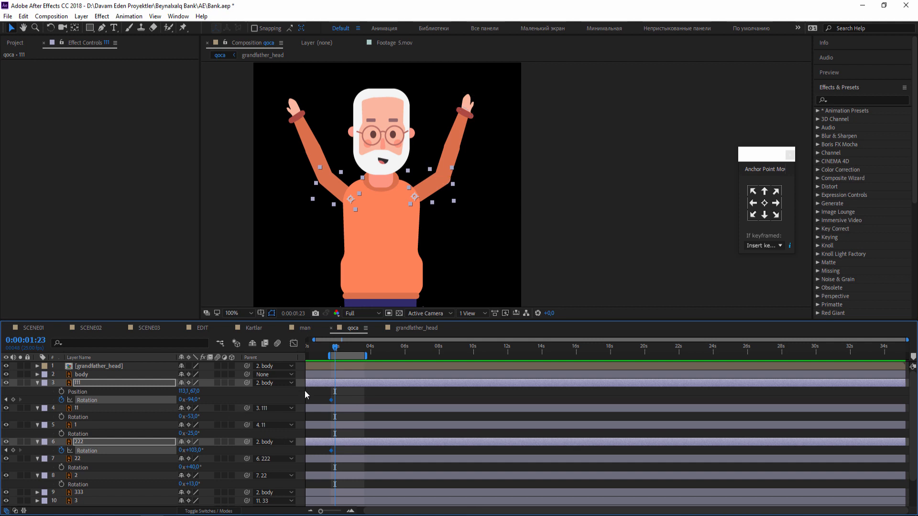
drag(192, 398, 204, 448)
key(ctrl+z)
click(403, 415)
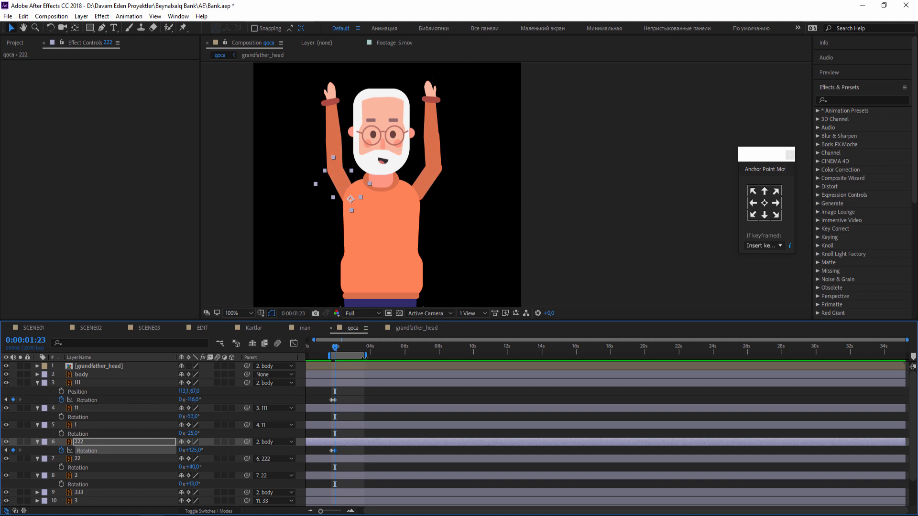
Copy the first Rotation keyframes of layers 111 and 222 to 0:00:02:04 and preview the arm swing.
key(equal)
key(equal)
drag(383, 417, 457, 409)
key(Page_Up)
key(Page_Down)
drag(426, 348, 441, 350)
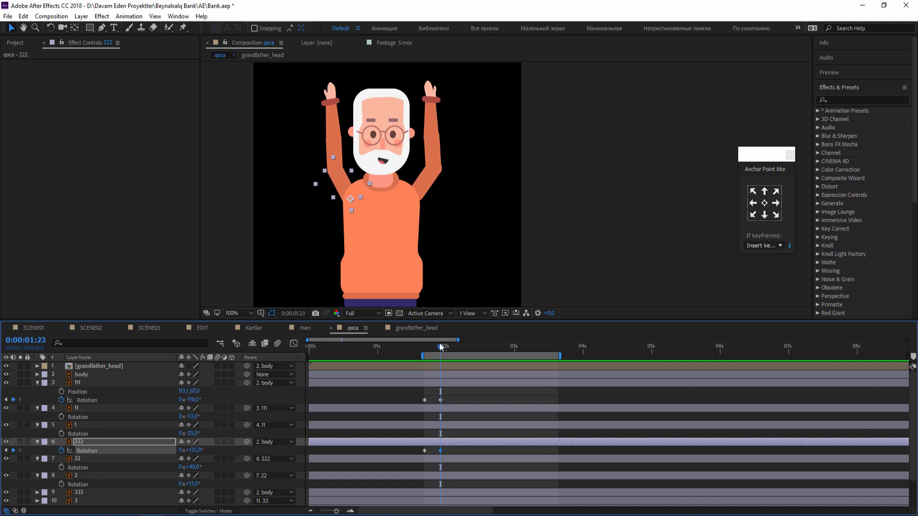
key(Page_Down)
key(Page_Down)
key(Page_Down)
key(Page_Down)
key(Page_Down)
key(Page_Down)
click(425, 400)
key(ctrl+c)
key(ctrl+v)
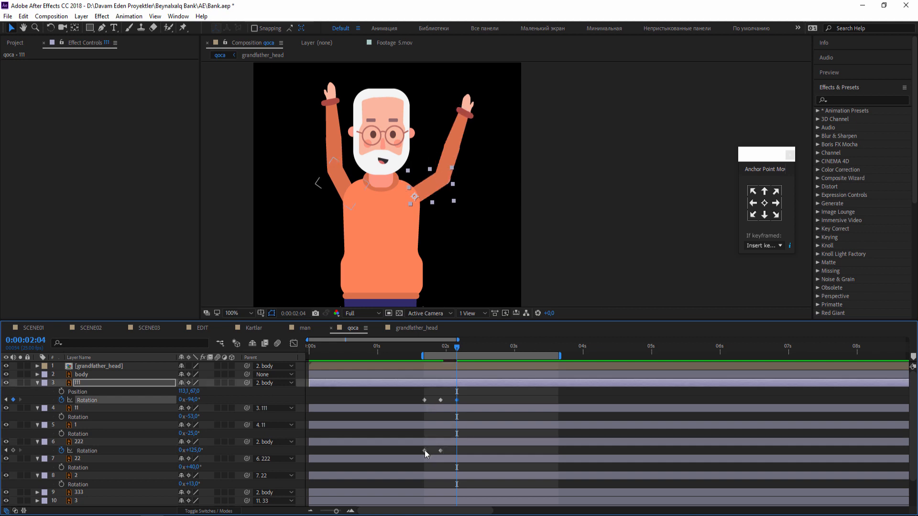
click(425, 451)
key(ctrl+c)
key(ctrl+v)
key(space)
key(space)
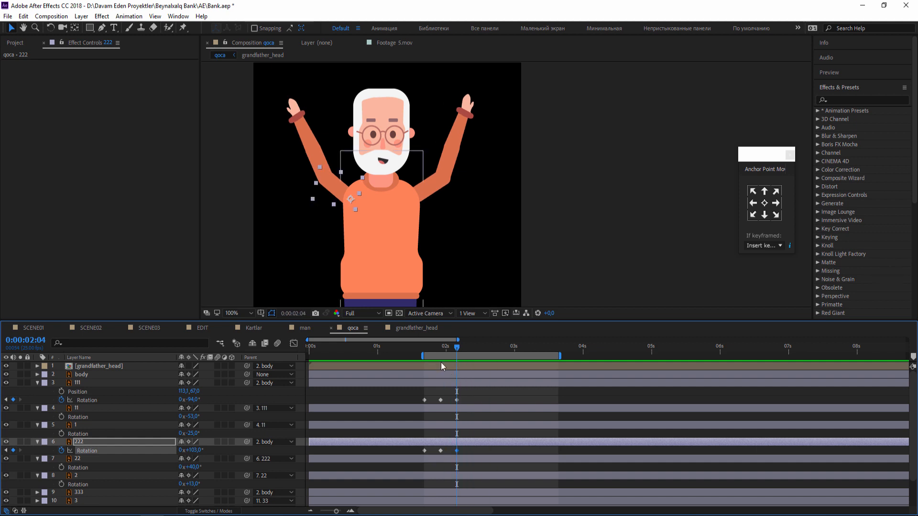
Apply Easy Ease to all Rotation keyframes of layers 111 and 222.
drag(509, 415, 483, 397)
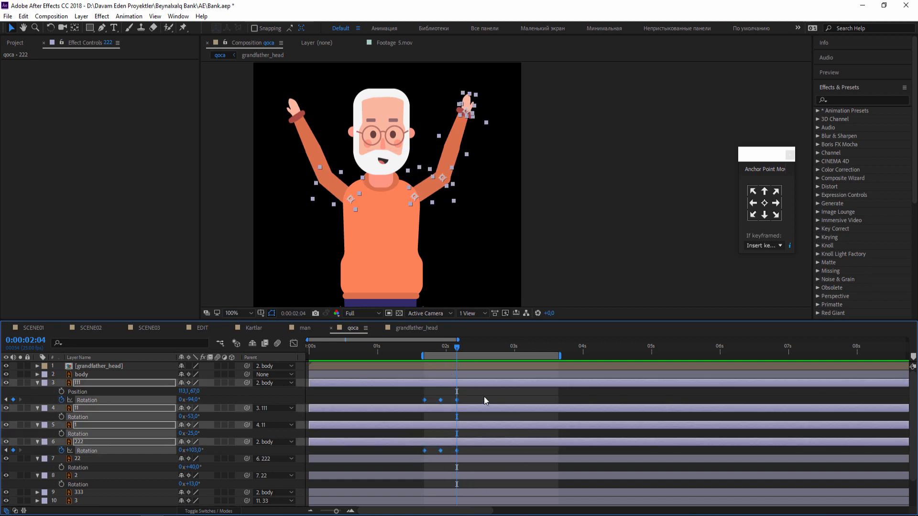
right_click(442, 399)
mouse_move(478, 381)
click(592, 416)
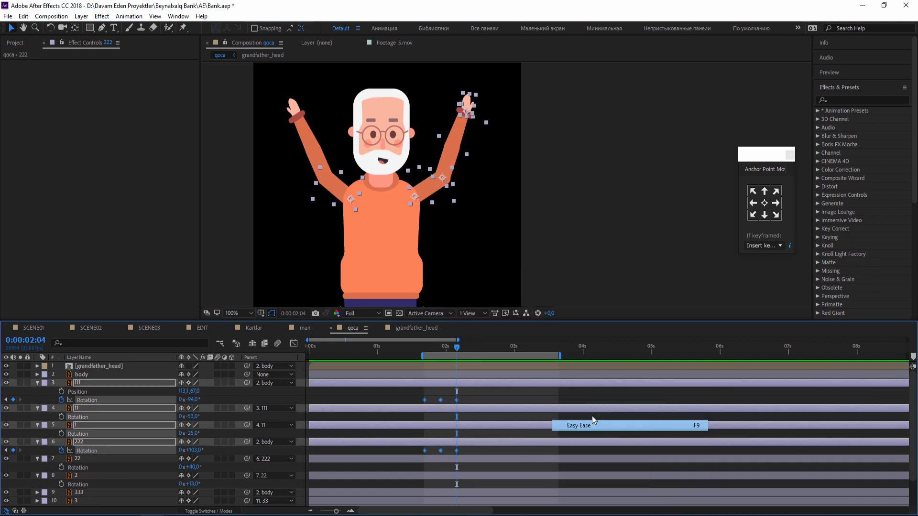
click(549, 400)
Keyframe the Rotation of forearm layer 22 at 40° at 0:00:01:17 and 0:00:02:04, and at 48° at 0:00:01:23.
mouse_move(438, 350)
mouse_down()
mouse_move(425, 348)
mouse_move(449, 348)
mouse_move(424, 348)
mouse_up()
click(312, 155)
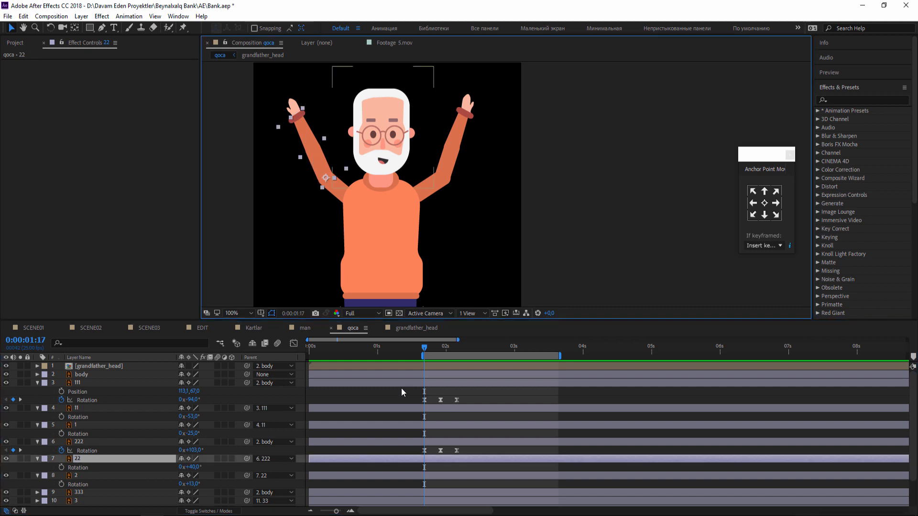
click(62, 467)
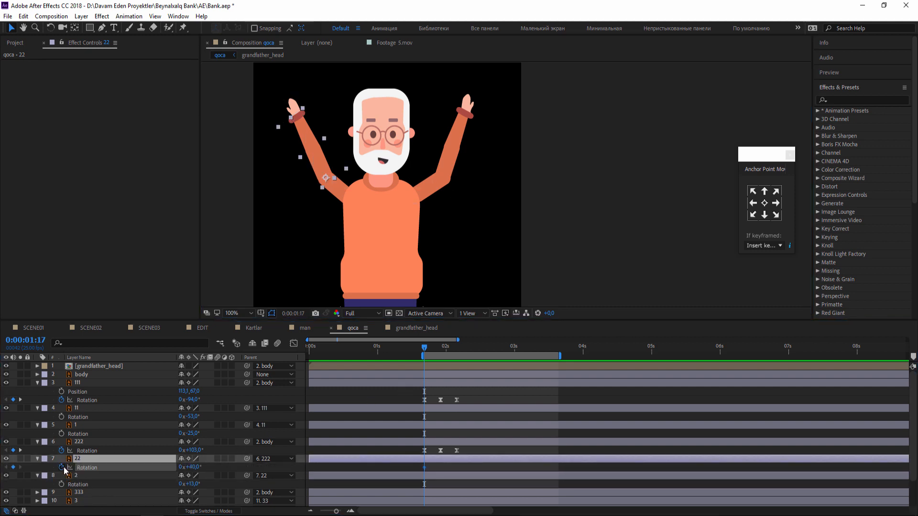
mouse_move(426, 348)
mouse_down()
mouse_move(457, 350)
mouse_move(440, 349)
mouse_up()
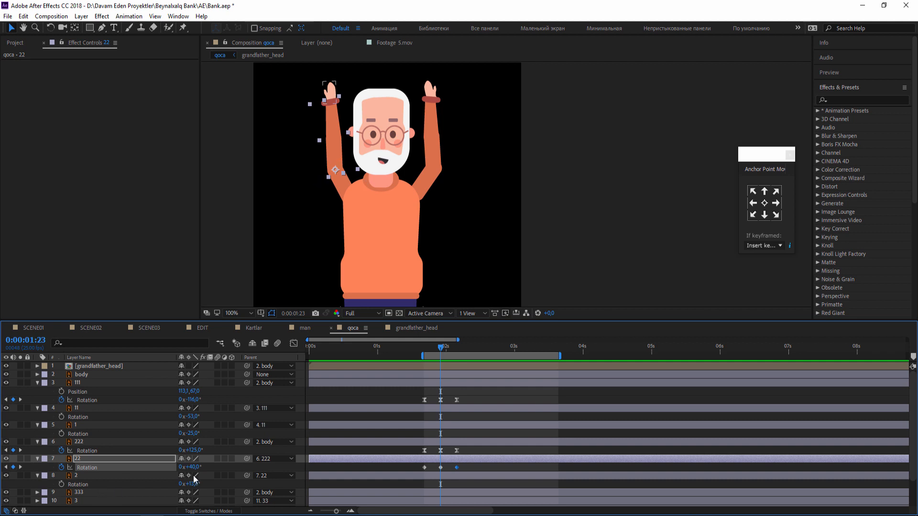
drag(194, 470, 198, 469)
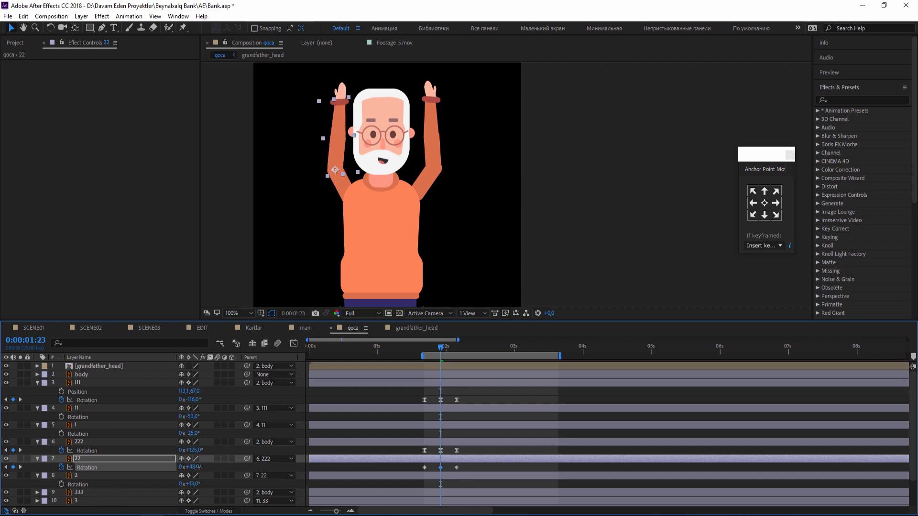
Apply Easy Ease to the three Rotation keyframes of layer 22.
right_click(456, 467)
mouse_move(483, 464)
click(615, 395)
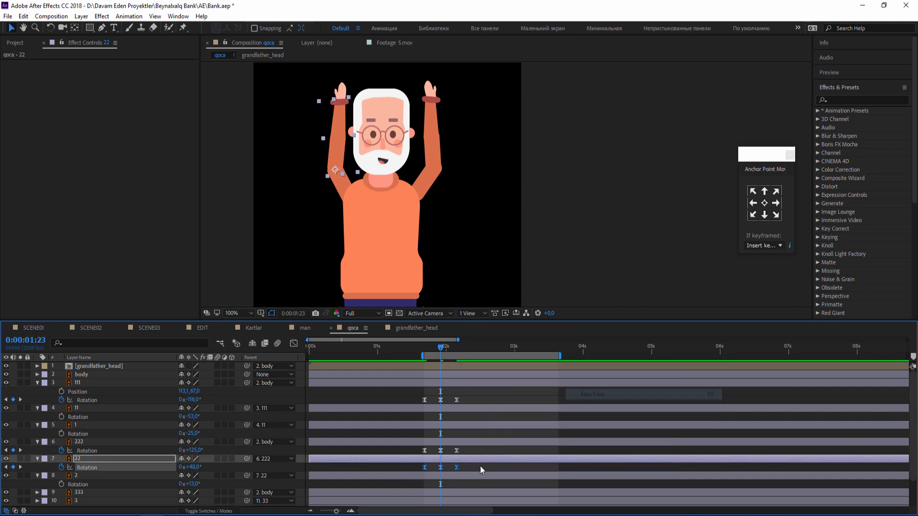
Shorten the work area to end just after the last arm keyframes and preview the looped arm movement.
drag(560, 356, 459, 361)
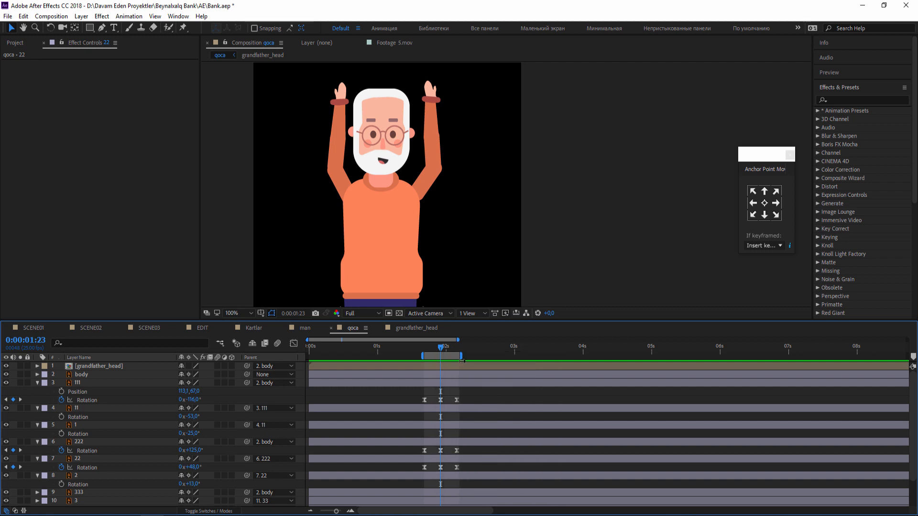
key(comma)
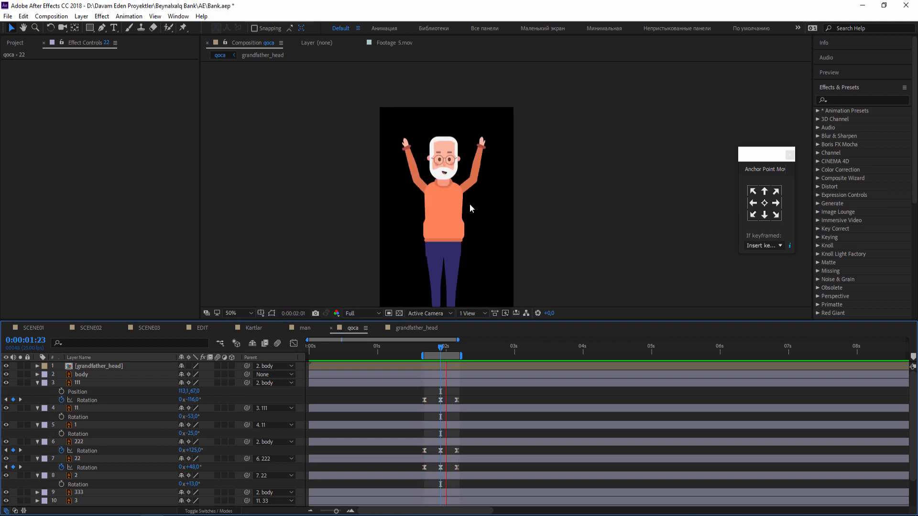
key(period)
key(comma)
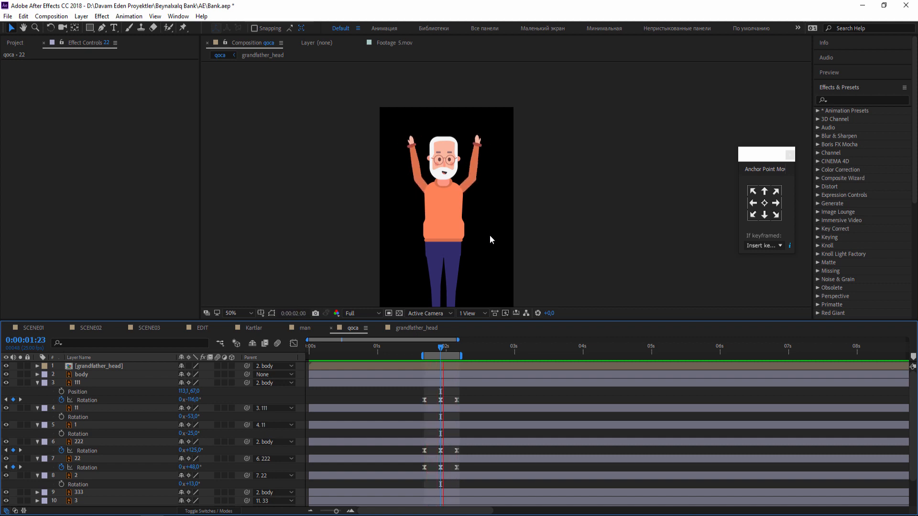
Keyframe the grandfather_head Position at 59.0, 32.2 at 0:00:01:17, at 59.0, 37.2 at 0:00:01:23, and copy the first keyframe to 0:00:02:04.
click(415, 351)
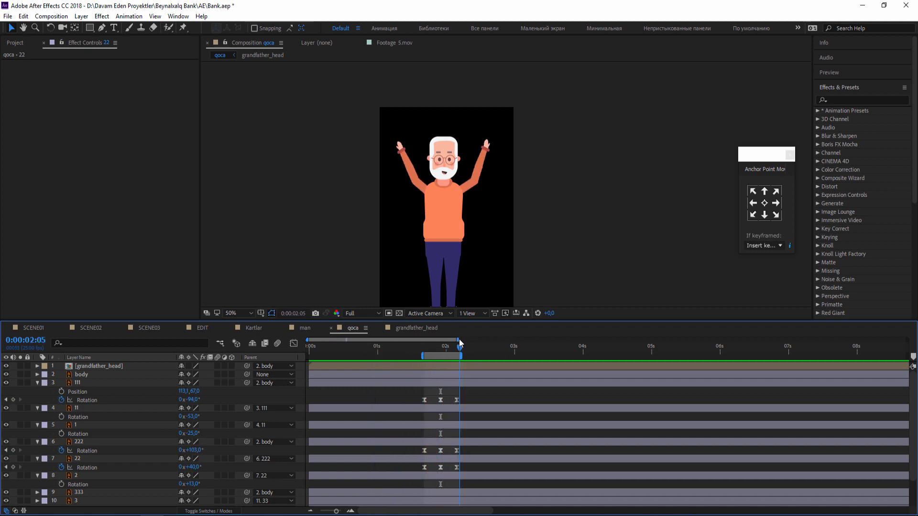
drag(458, 342, 423, 342)
key(period)
click(407, 137)
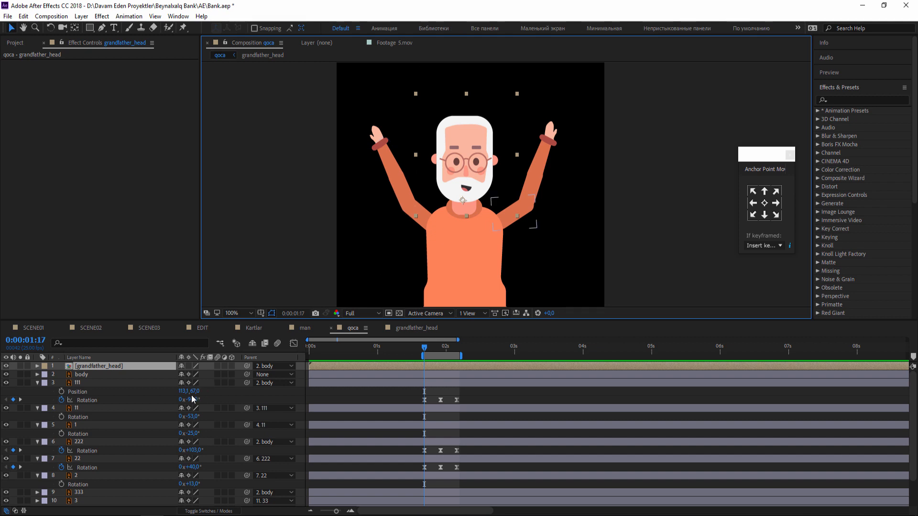
key(p)
drag(425, 353, 442, 350)
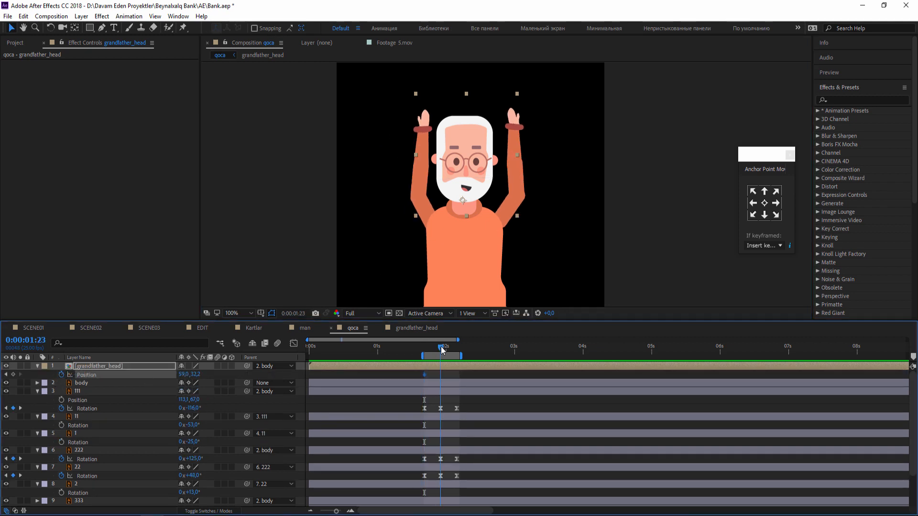
mouse_move(194, 375)
mouse_down()
mouse_move(205, 374)
mouse_move(195, 375)
mouse_up()
key(ctrl+z)
drag(422, 347, 411, 379)
key(ctrl+c)
key(ctrl+v)
Apply Easy Ease to the grandfather_head Position keyframes and preview the head bob with the arms.
right_click(440, 375)
mouse_move(500, 498)
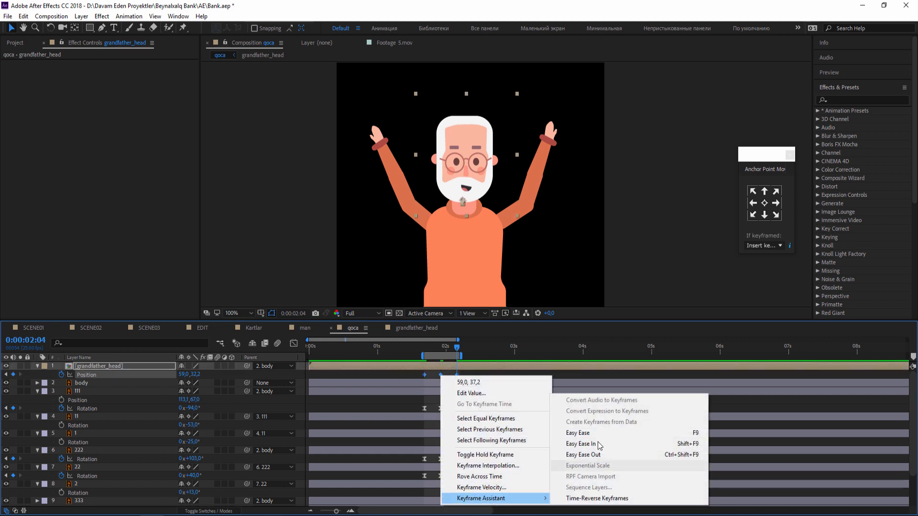
click(580, 432)
key(space)
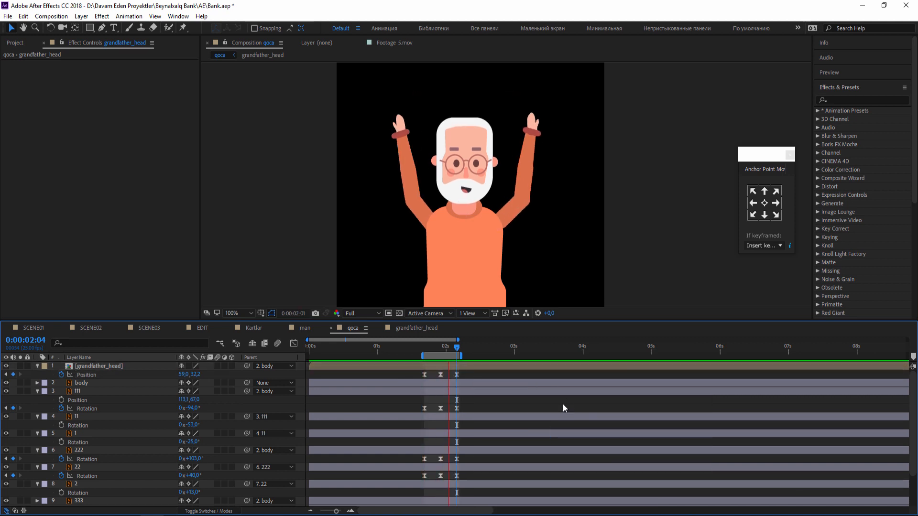
scroll(406, 199, down, 2)
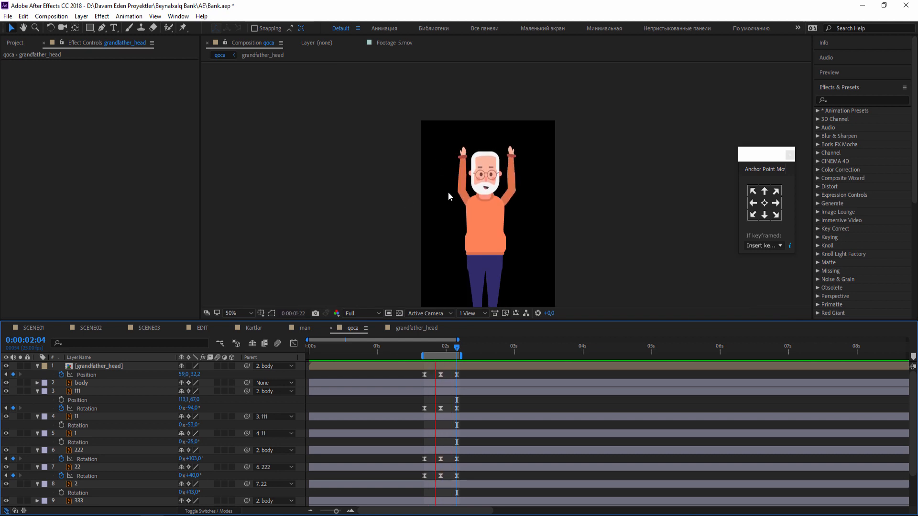
scroll(449, 194, up, 2)
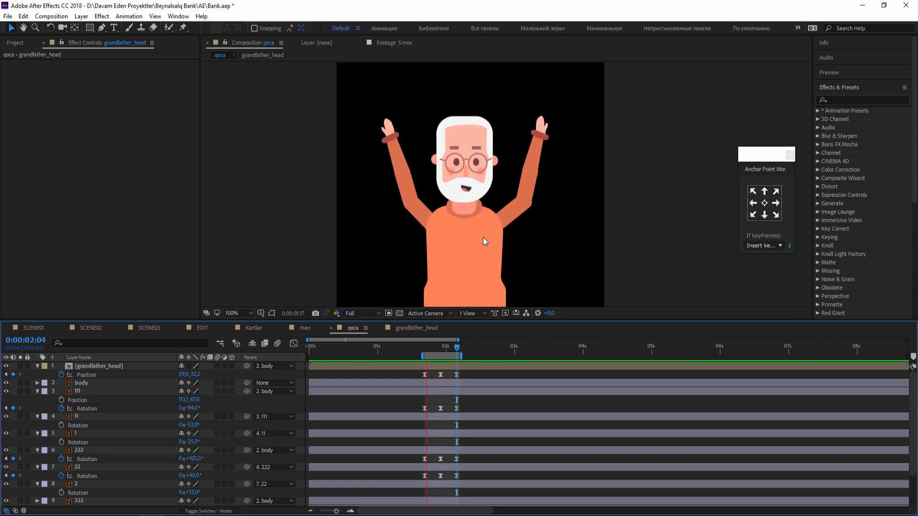
Open the grandfather_head composition and reveal the Scale property of the eye layer.
drag(417, 346, 424, 354)
double_click(431, 367)
click(326, 365)
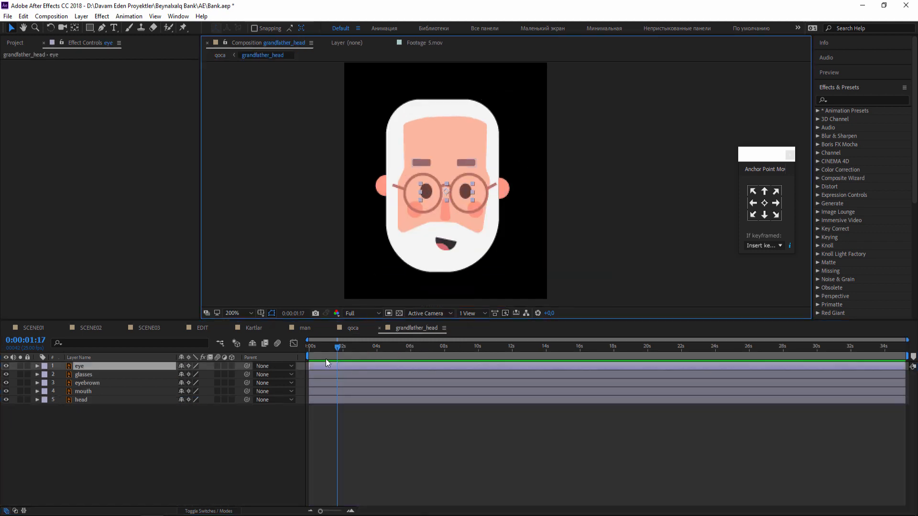
key(s)
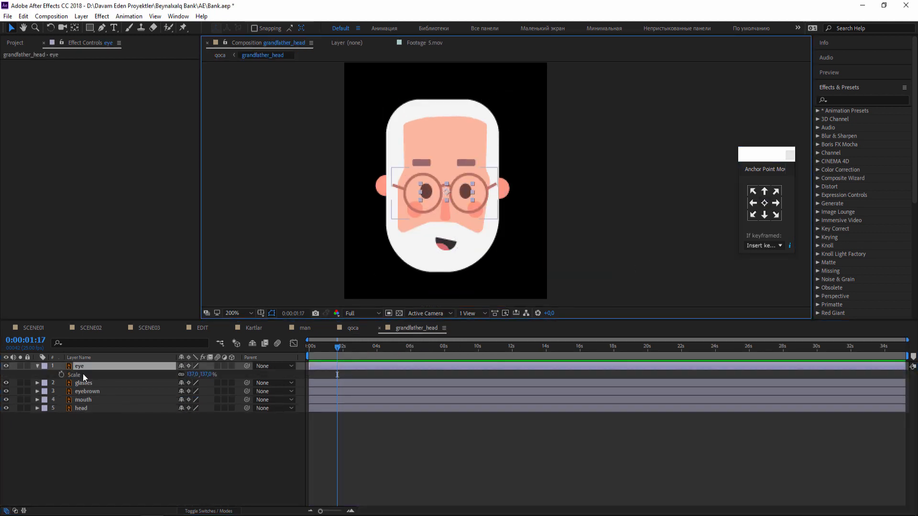
Unlink the eye layer's Scale proportions and set a 137.0, 137.0% Scale keyframe at 0:00:00:00.
mouse_move(192, 374)
mouse_down()
mouse_move(184, 374)
mouse_move(203, 375)
mouse_move(197, 383)
mouse_up()
key(ctrl+z)
key(ctrl+z)
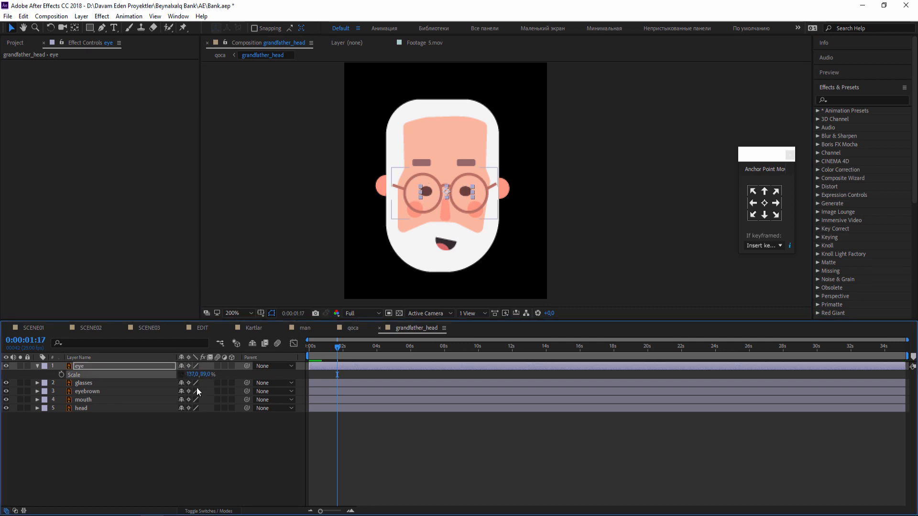
drag(343, 348, 309, 348)
click(62, 375)
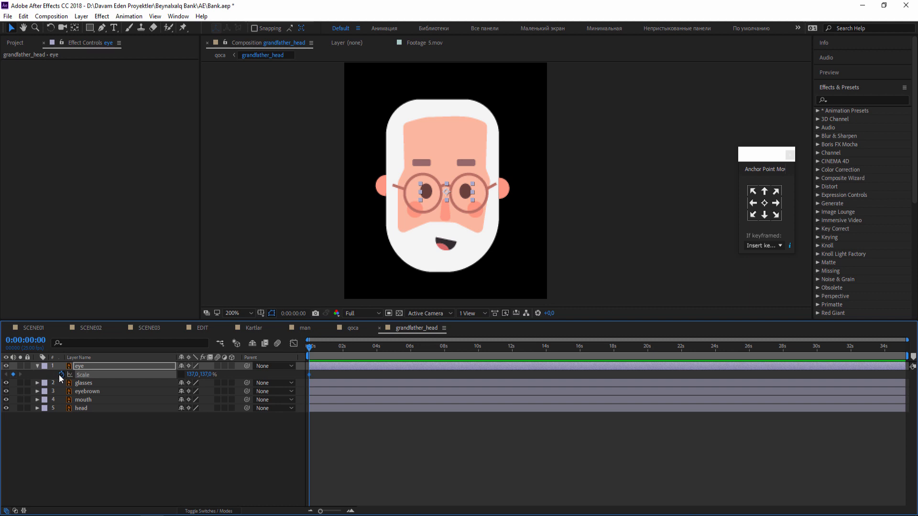
At 0:00:00:04, squash the eye layer's Scale to 137.0, 11.0% to close the eyes.
key(Page_Down)
key(Page_Down)
key(Page_Down)
key(Page_Down)
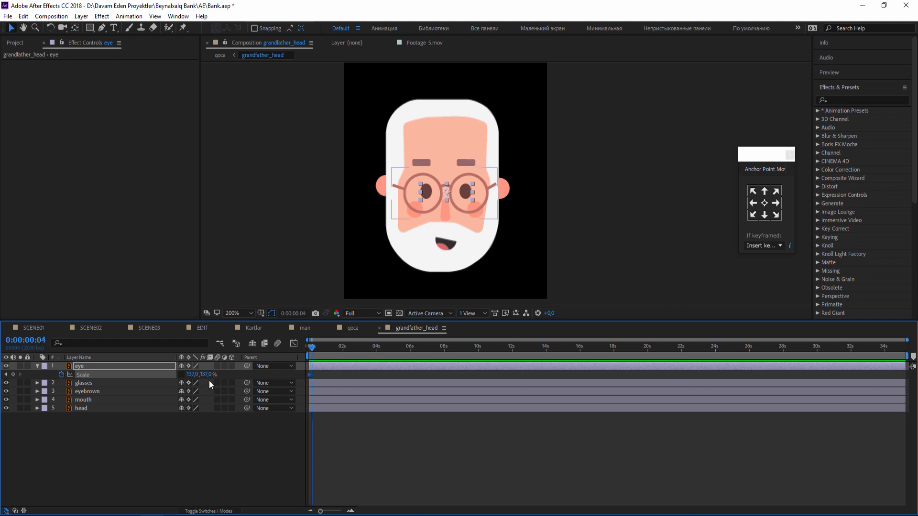
drag(207, 375, 185, 376)
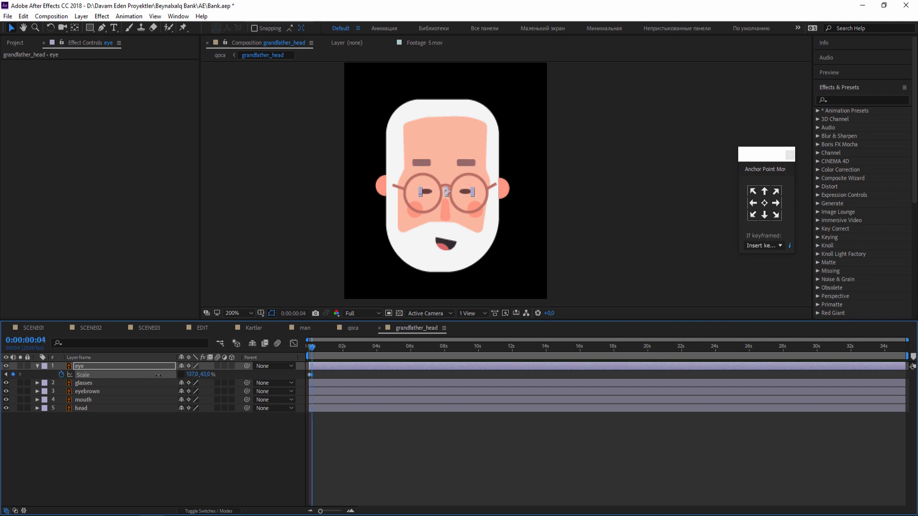
Copy the eye layer's first Scale keyframe to 0:00:00:08 to reopen the eyes.
key(Page_Down)
key(Page_Down)
key(Page_Down)
key(Page_Down)
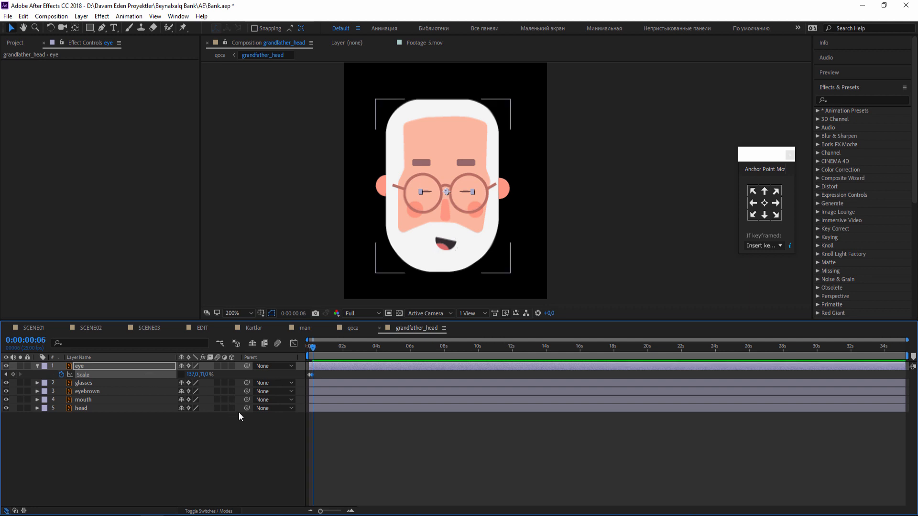
key(equal)
key(equal)
key(equal)
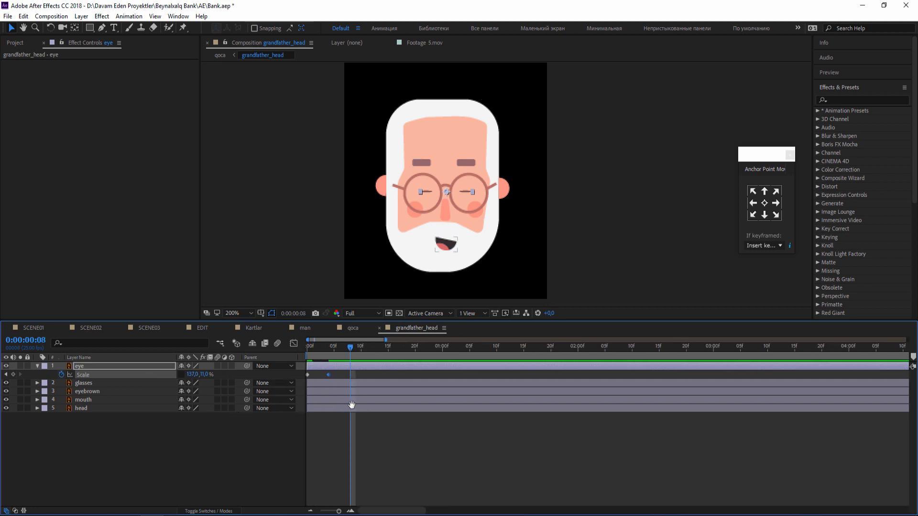
key(ctrl+v)
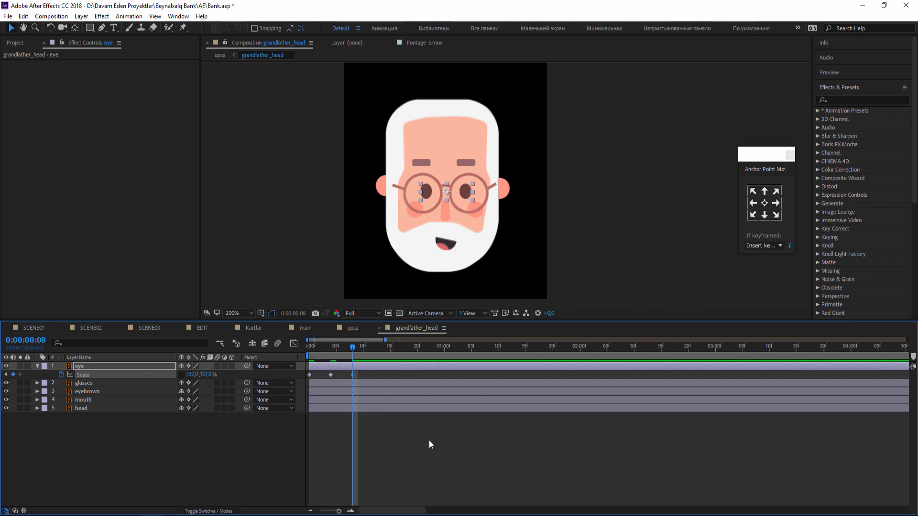
Apply Easy Ease to the eye layer's three Scale keyframes and preview the blink.
key(space)
key(space)
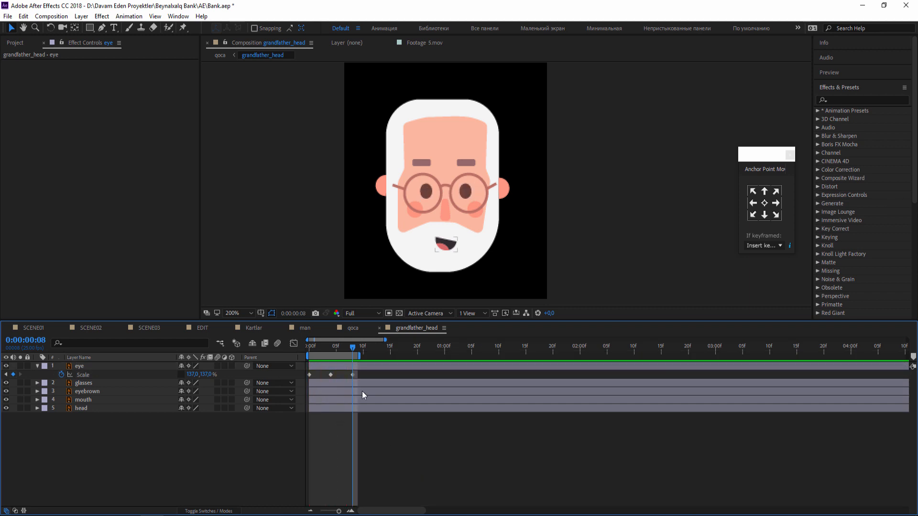
drag(367, 376, 301, 374)
right_click(352, 375)
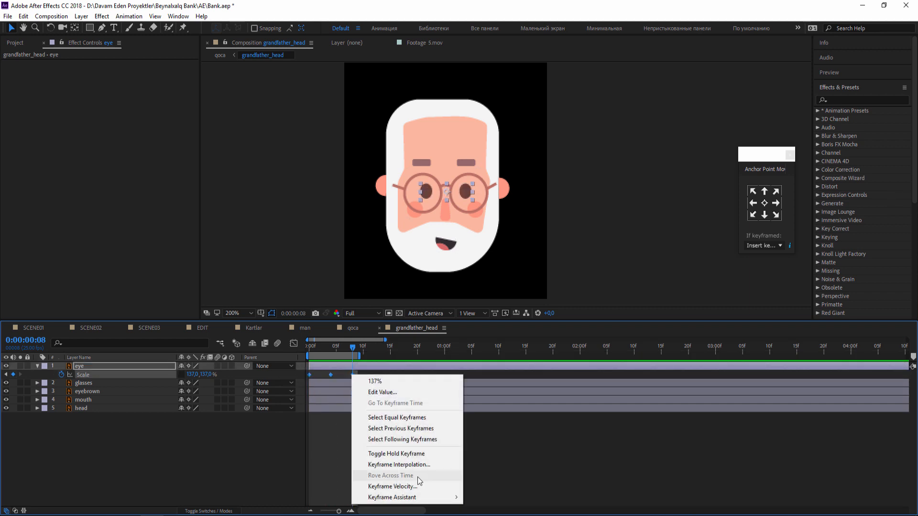
mouse_move(418, 497)
click(492, 431)
key(space)
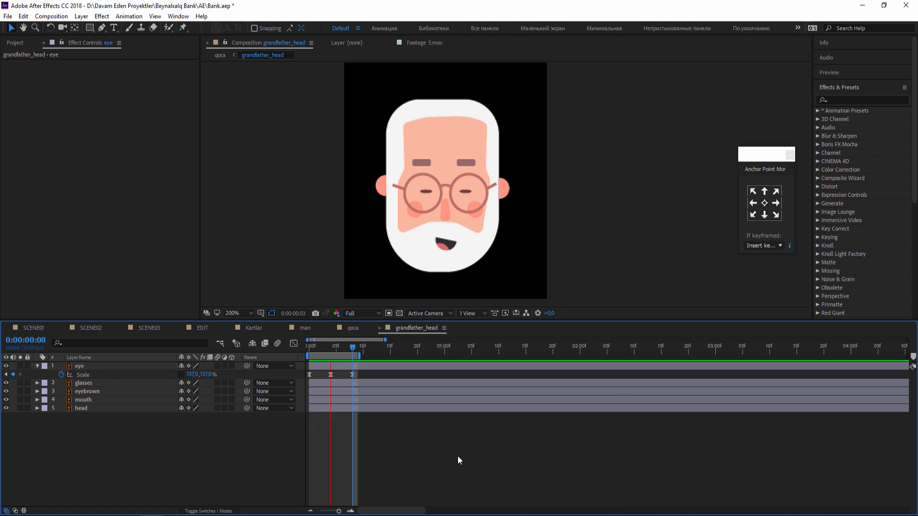
key(space)
key(semicolon)
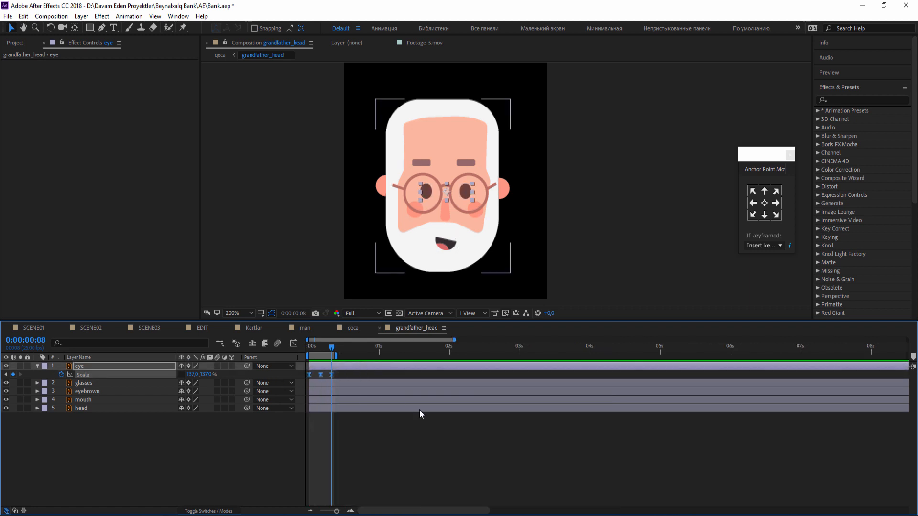
Paste the eye blink keyframes at three more times, the last at 0:00:05:13, extend the work area past 6 seconds and preview.
drag(326, 351, 410, 352)
key(ctrl+v)
key(ctrl+v)
click(414, 349)
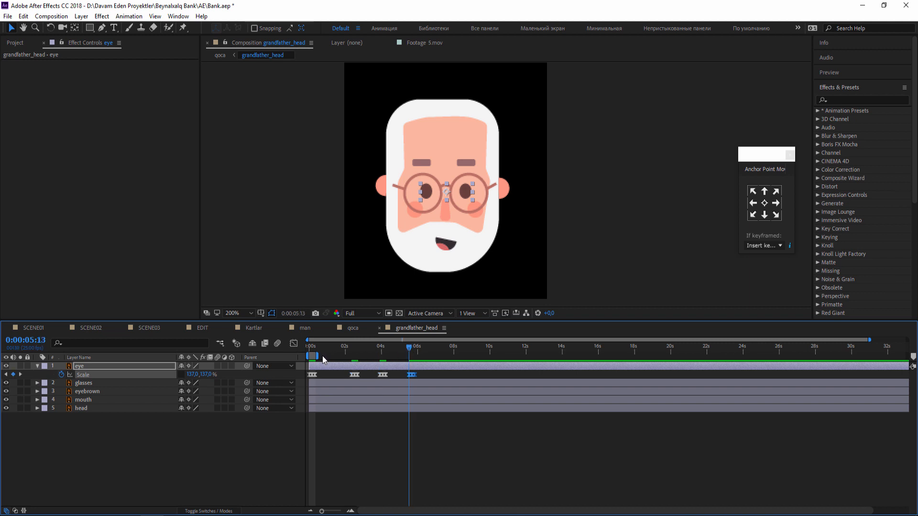
drag(339, 356, 421, 356)
key(space)
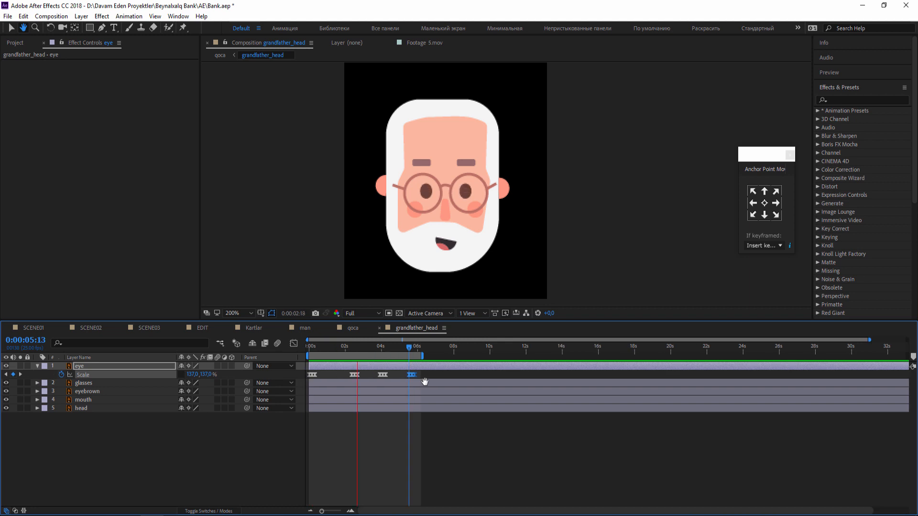
Respace the eye blinks to roughly one per second, adding a copy at 0:00:04:08, and preview them.
drag(418, 377, 371, 376)
click(390, 375)
key(ctrl+c)
key(ctrl+v)
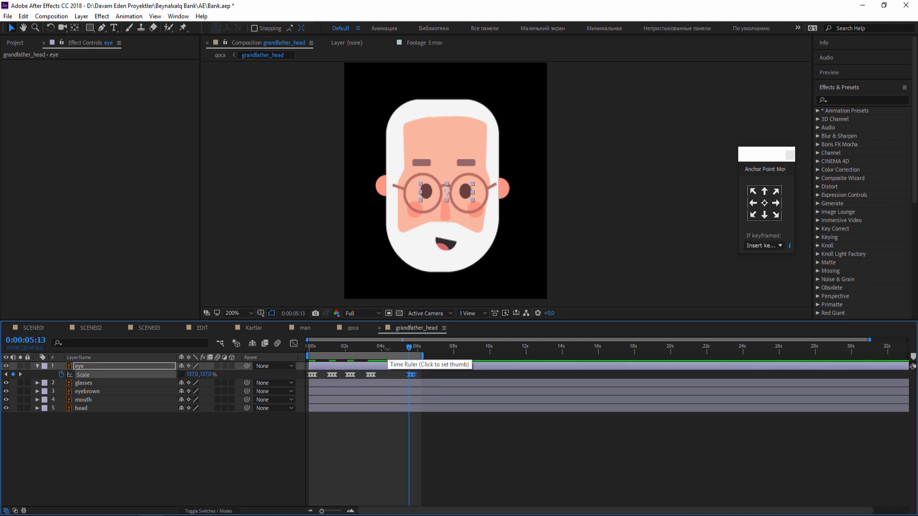
key(ctrl+z)
click(387, 350)
key(ctrl+v)
click(460, 434)
key(space)
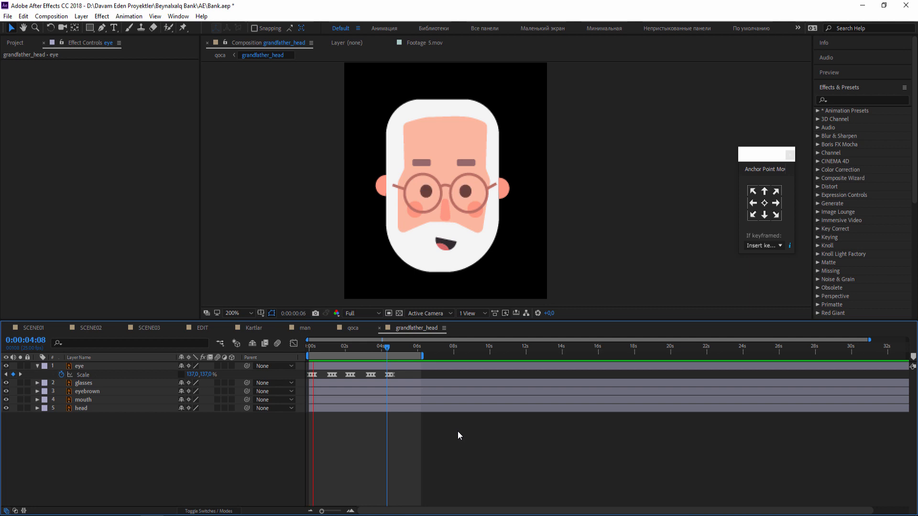
key(space)
Reveal the mouth layer's Scale, unlink its proportions and set it to 137.0, 142.0%.
click(446, 243)
key(s)
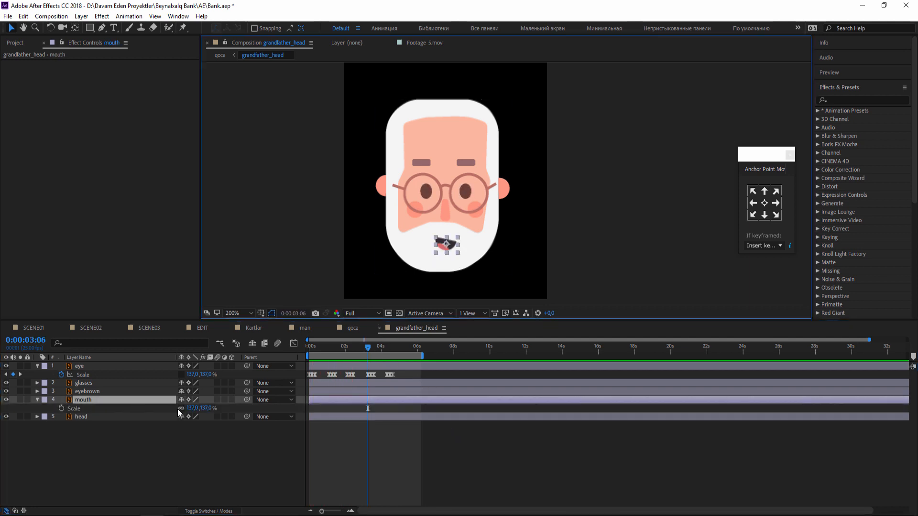
drag(210, 409, 203, 408)
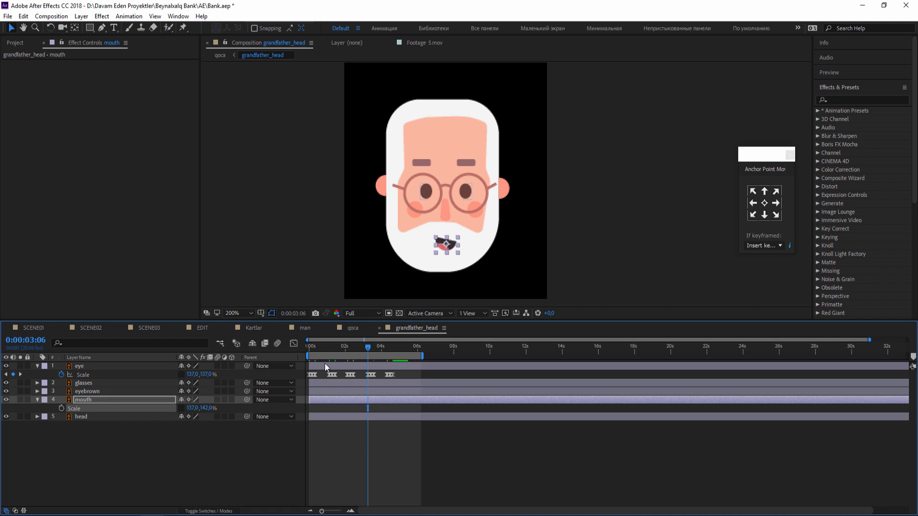
Keyframe the mouth's Scale at 0:00:00:00 and reduce it to 137.0, 76.0% at 0:00:00:08.
key(Home)
key(Page_Down)
key(Page_Down)
key(Page_Down)
key(Page_Down)
key(Page_Down)
key(Page_Down)
key(Page_Down)
key(Page_Down)
drag(207, 408, 196, 408)
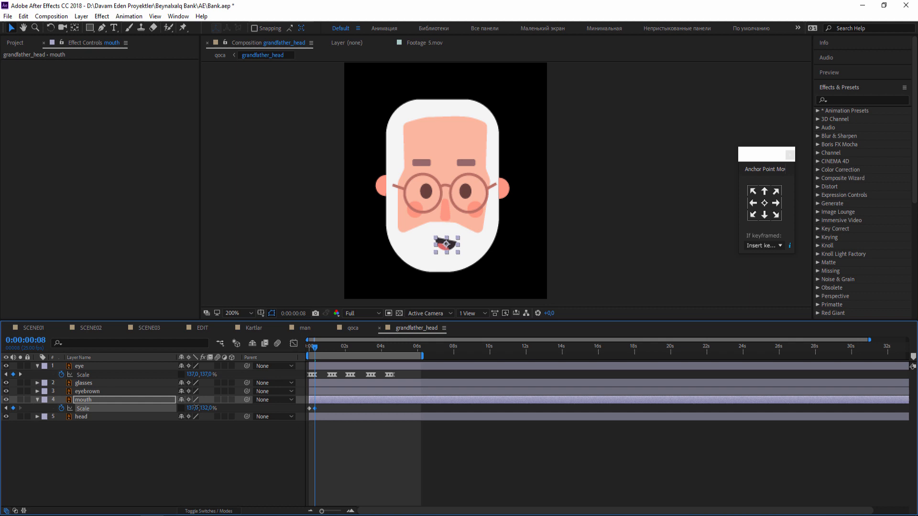
Copy the mouth's first Scale keyframe to 0:00:00:16 to reopen the mouth.
key(Page_Down)
key(Page_Down)
key(Page_Down)
key(Page_Down)
key(Page_Down)
key(Page_Down)
key(Page_Down)
key(Page_Down)
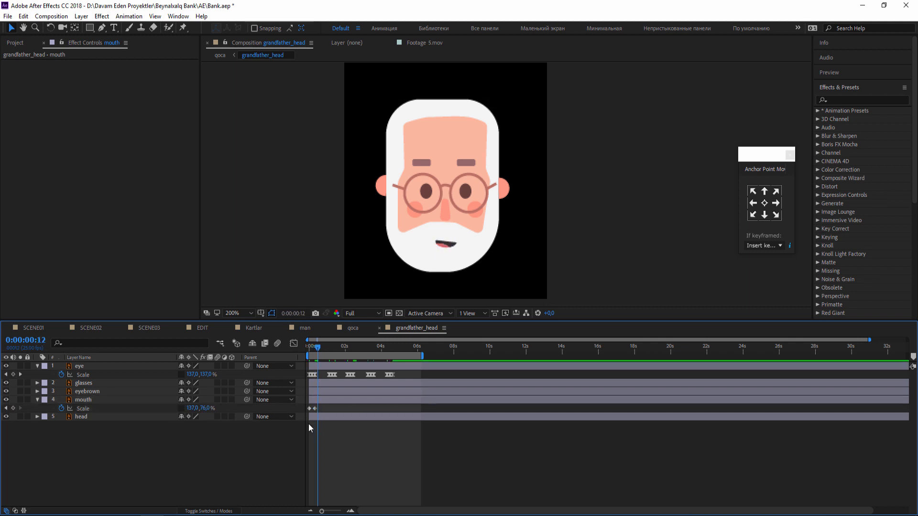
key(ctrl+v)
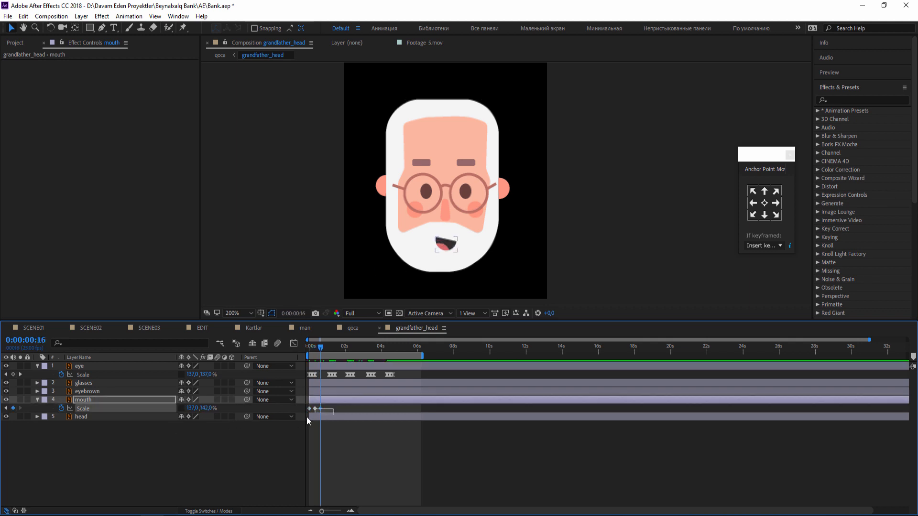
Apply Easy Ease to the mouth's three Scale keyframes.
right_click(320, 409)
mouse_move(354, 404)
click(498, 436)
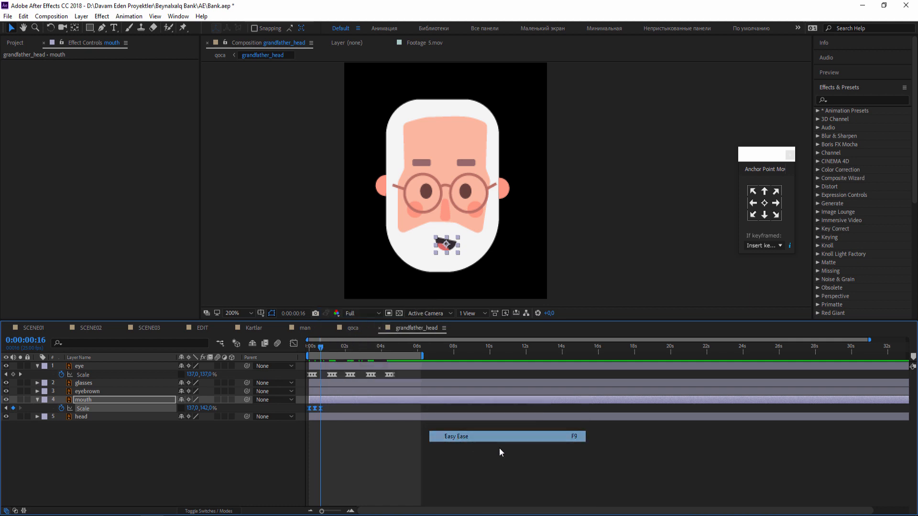
click(495, 447)
Paste the mouth's Scale keyframes at four more times, the last at 0:00:05:20, extend the work area to about 7 seconds and preview.
drag(333, 412, 296, 407)
click(342, 349)
key(ctrl+v)
drag(359, 349, 437, 358)
key(ctrl+v)
key(ctrl+v)
click(413, 349)
key(ctrl+v)
click(498, 481)
key(space)
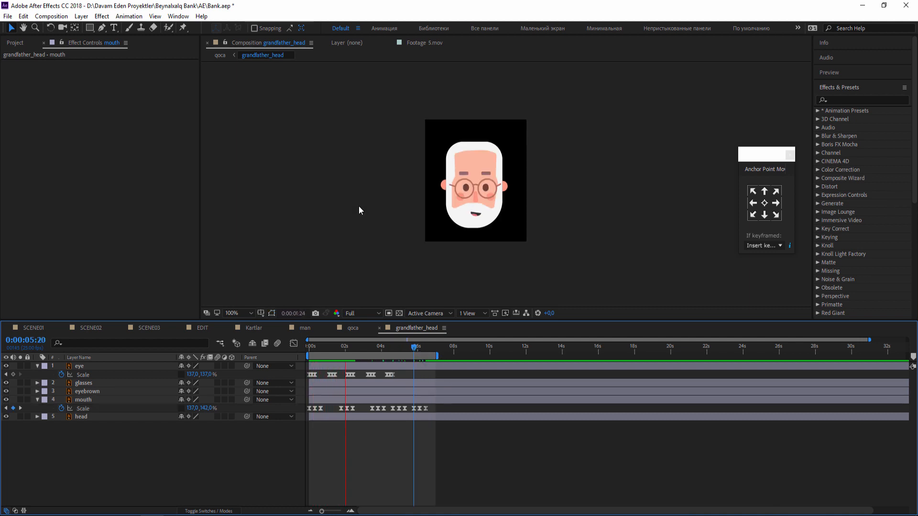
Move the mouth's repeated Scale keyframe groups earlier and closer together, and preview the talking motion.
drag(434, 414, 331, 409)
click(503, 448)
key(space)
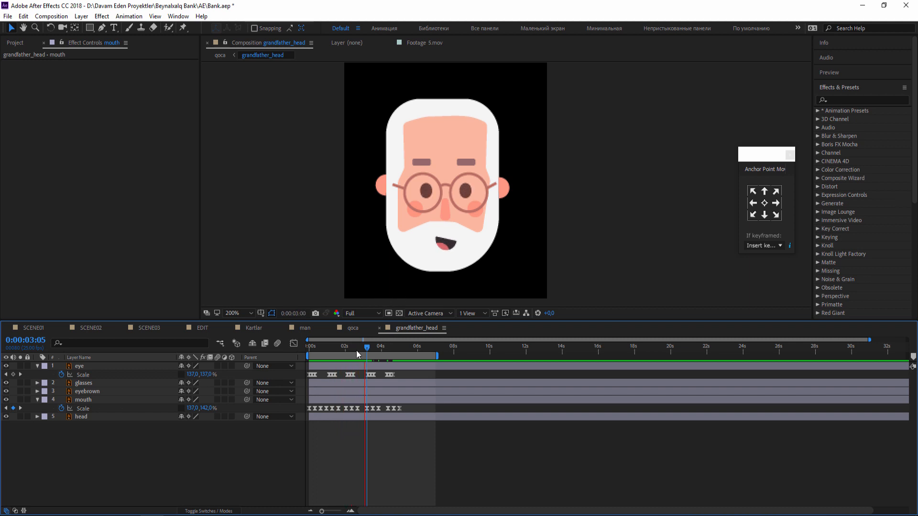
In the qoca composition, shift the head Position and arm Rotation keyframes and the work area back near the timeline start.
click(342, 330)
drag(356, 349, 419, 344)
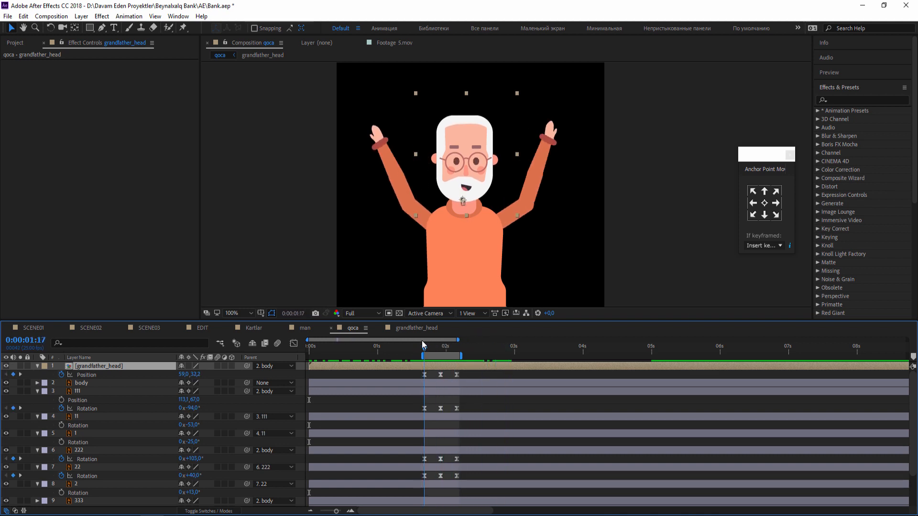
drag(457, 376, 313, 464)
drag(439, 357, 250, 358)
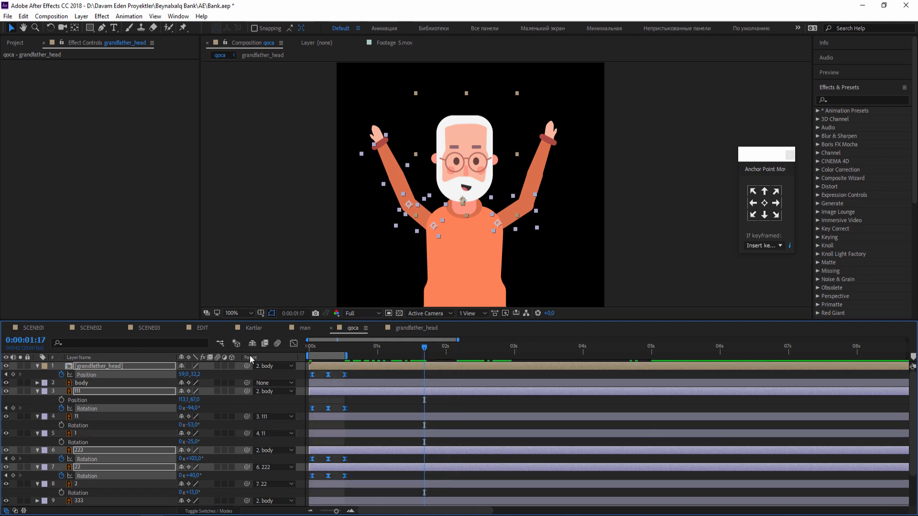
Align the first head Position and arm Rotation keyframes exactly with 0:00:00:00.
key(Home)
key(equal)
key(equal)
key(equal)
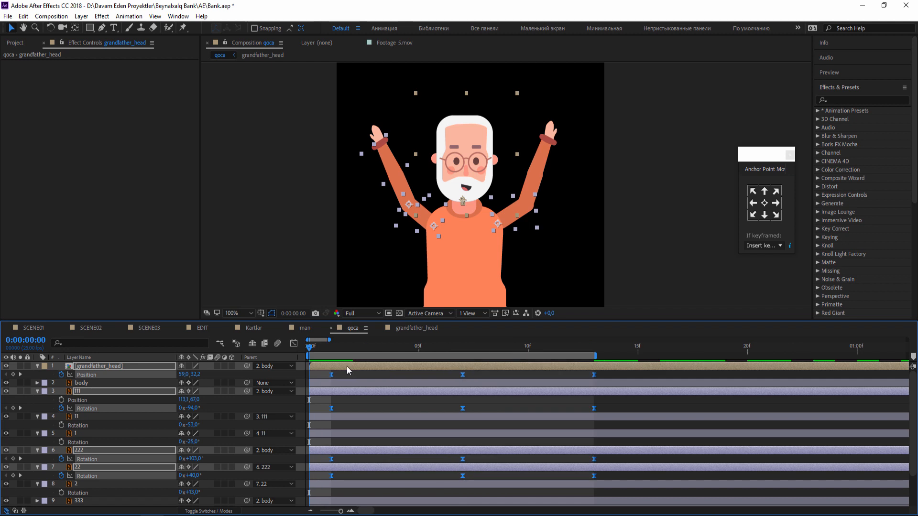
key(minus)
key(minus)
key(minus)
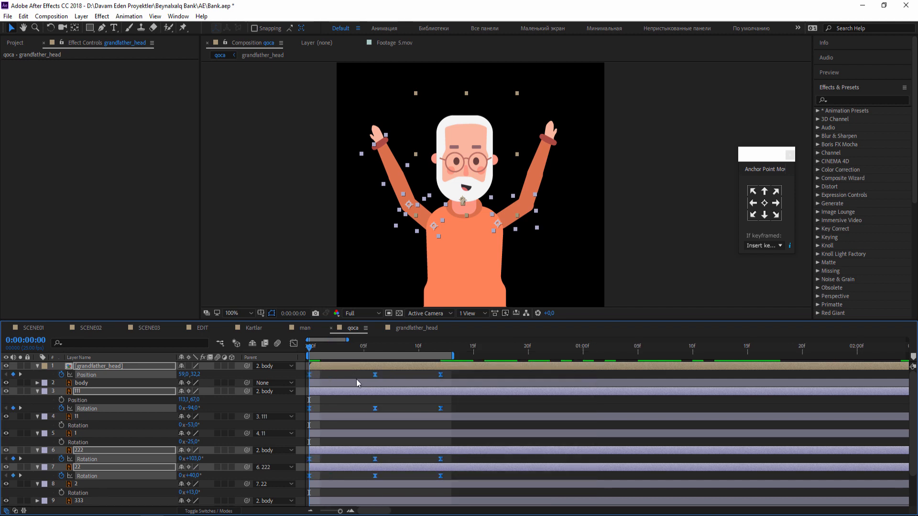
click(372, 378)
scroll(438, 279, down, 2)
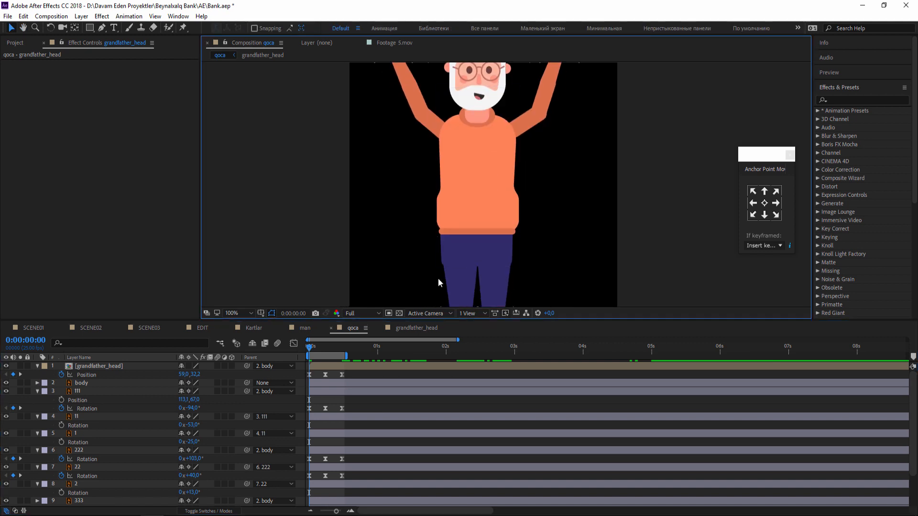
mouse_move(316, 348)
mouse_down()
mouse_move(355, 349)
mouse_move(310, 348)
mouse_up()
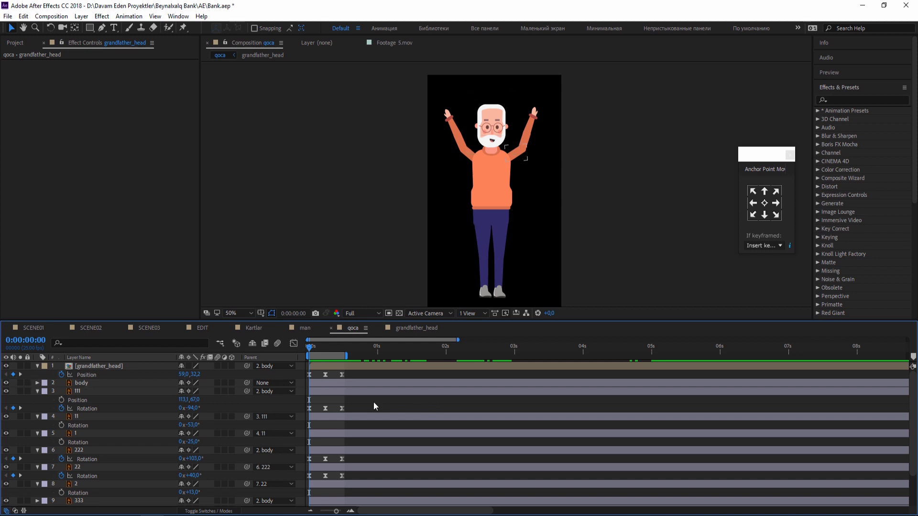
Add the expression loopOutDuration(type = "cycle", duration = 0) to the grandfather_head layer's Position and collapse the layer.
alt+click(61, 375)
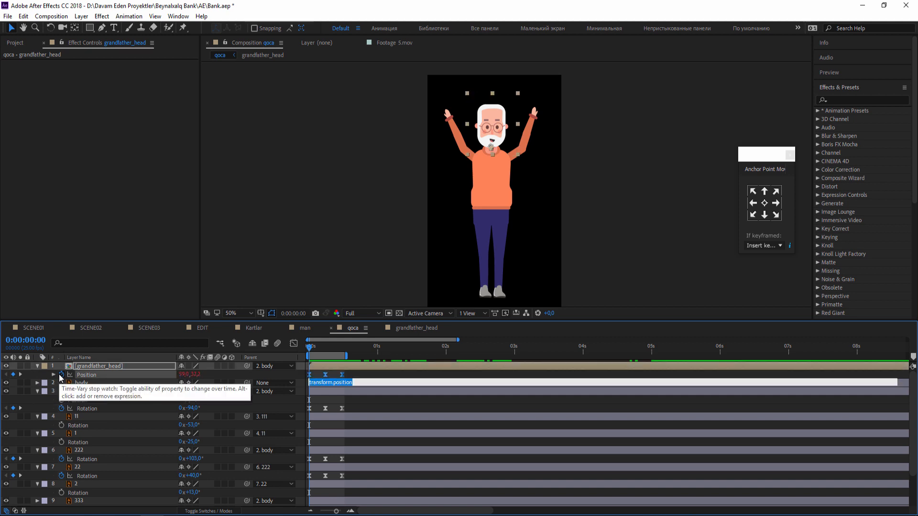
click(214, 383)
mouse_move(268, 343)
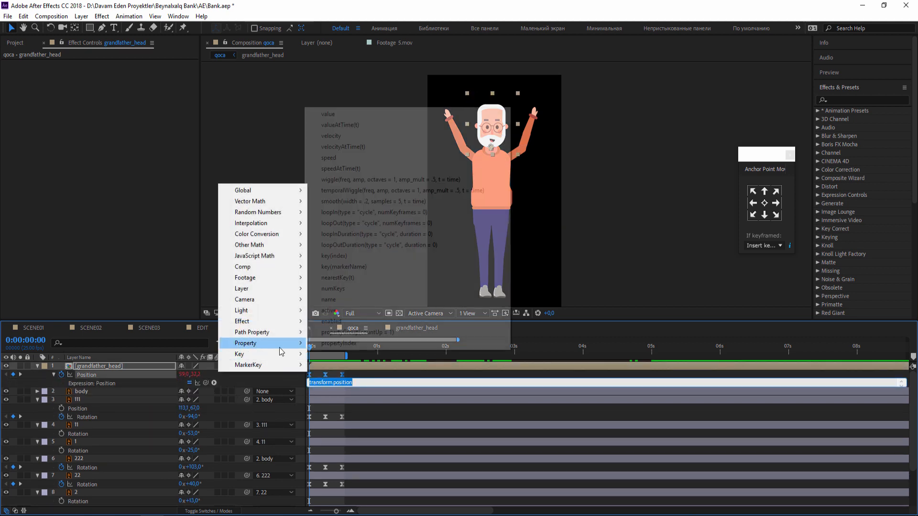
click(395, 248)
click(382, 408)
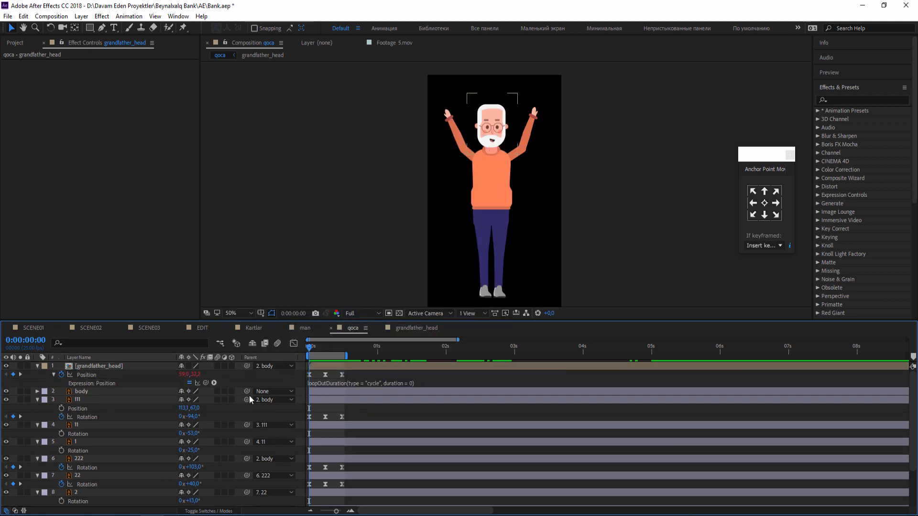
click(38, 366)
drag(310, 348, 269, 352)
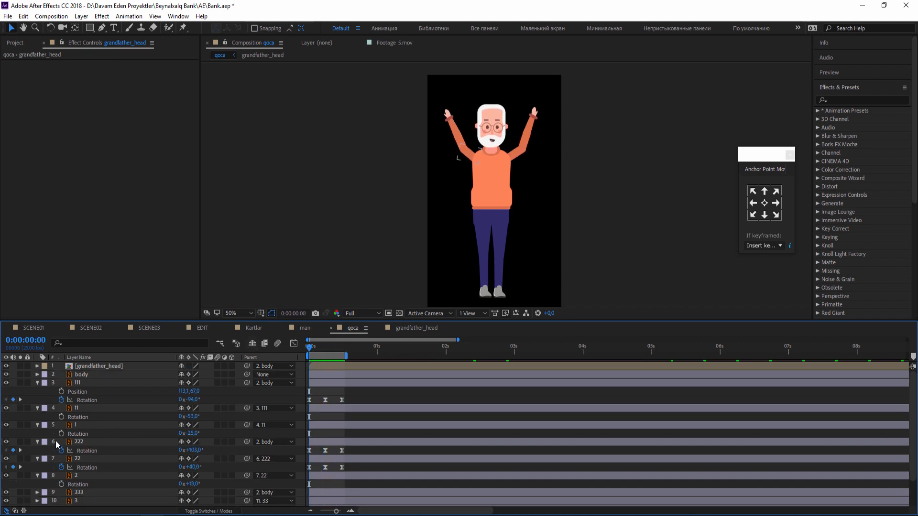
Add the loopOutDuration(type = "cycle", duration = 0) expression to layer 111's Rotation and collapse the layer.
alt+click(62, 400)
click(213, 408)
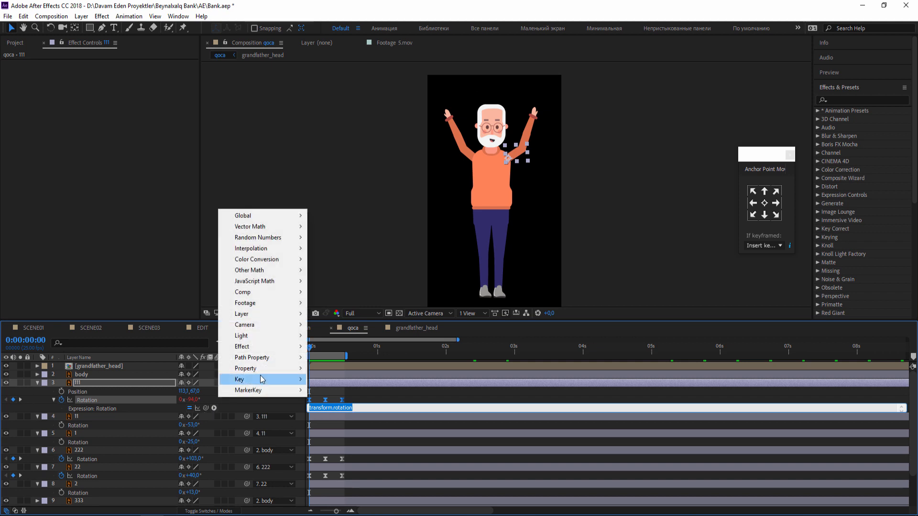
mouse_move(258, 369)
click(377, 271)
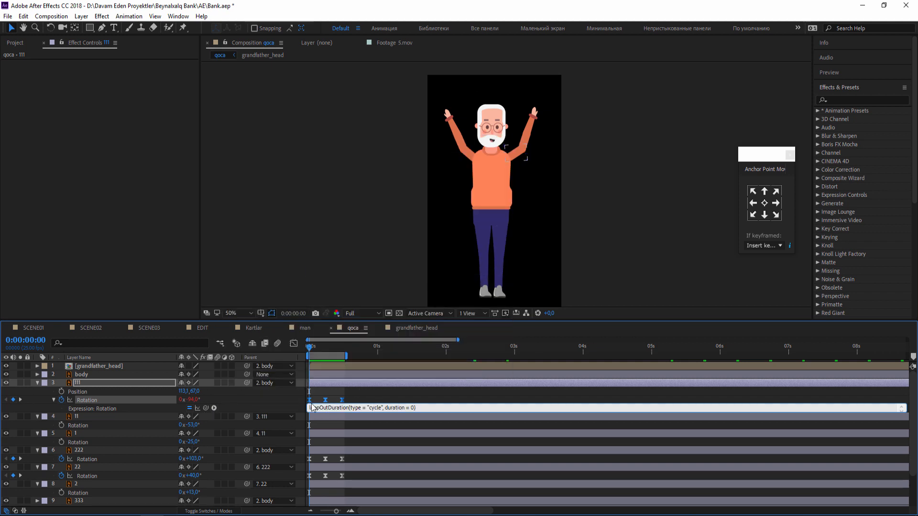
click(43, 391)
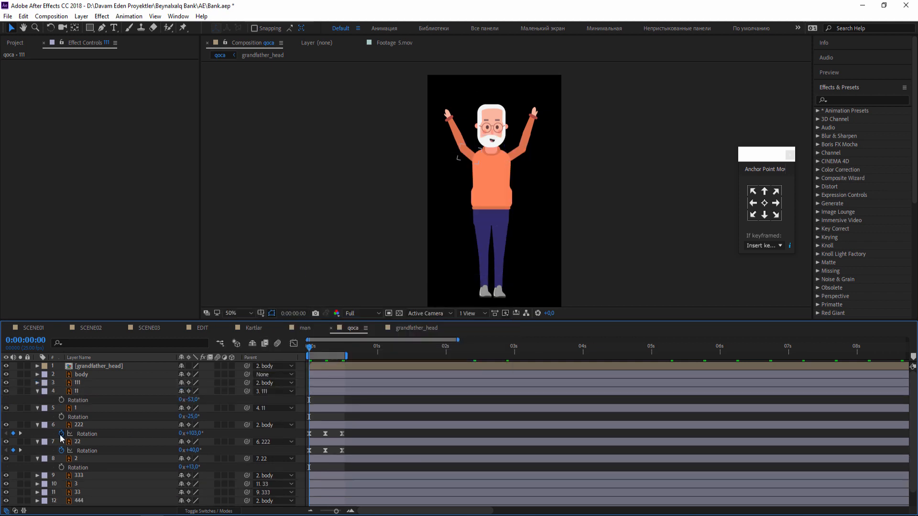
Add the loopOutDuration(type = "cycle", duration = 0) expression to layer 222's Rotation, and collapse layers 222, 1 and 11.
alt+click(62, 433)
click(214, 442)
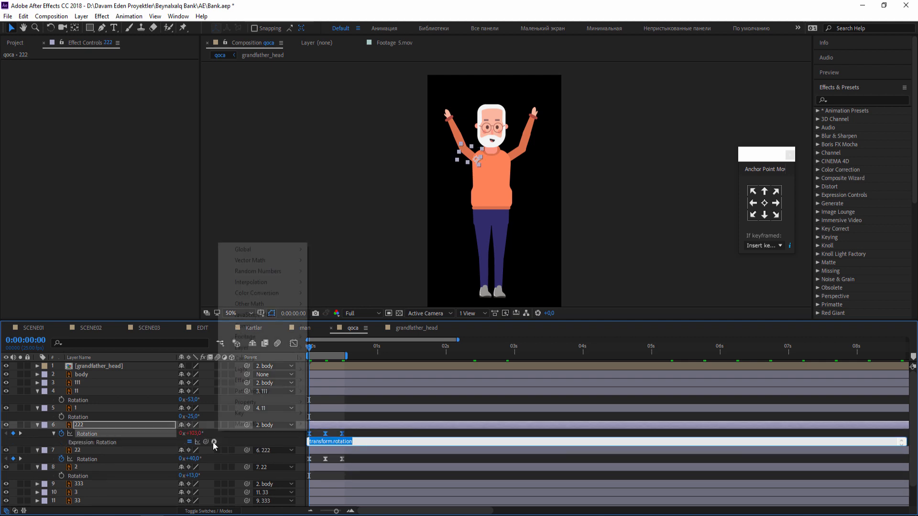
mouse_move(246, 404)
click(388, 305)
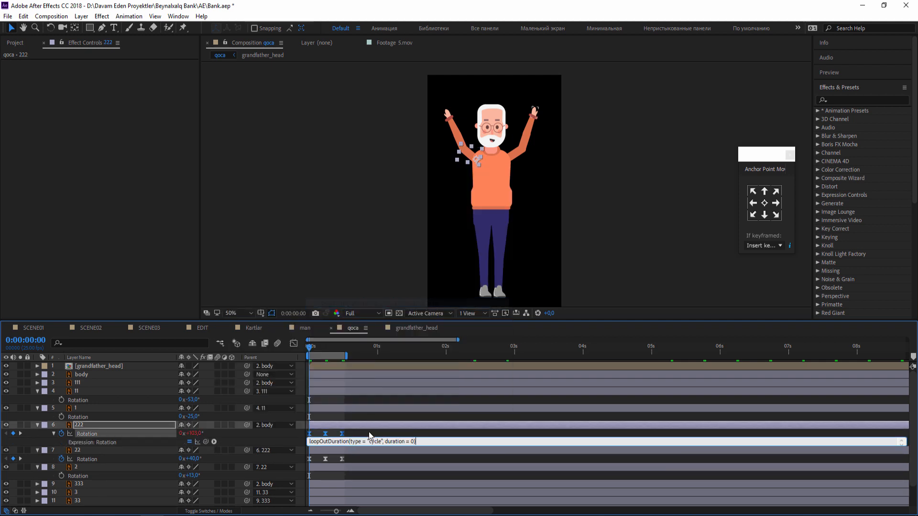
click(37, 425)
click(37, 408)
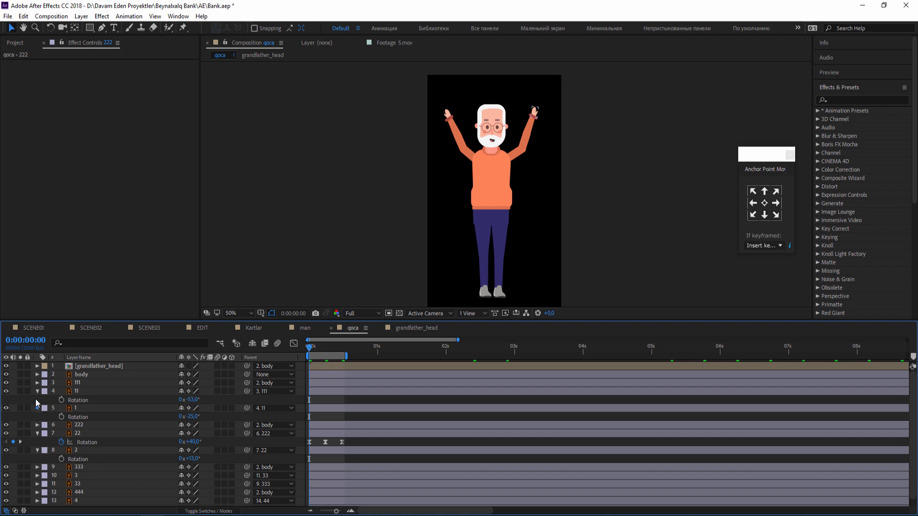
click(37, 391)
Add the loopOutDuration(type = "cycle", duration = 0) expression to layer 22's Rotation and collapse the layer.
alt+click(61, 425)
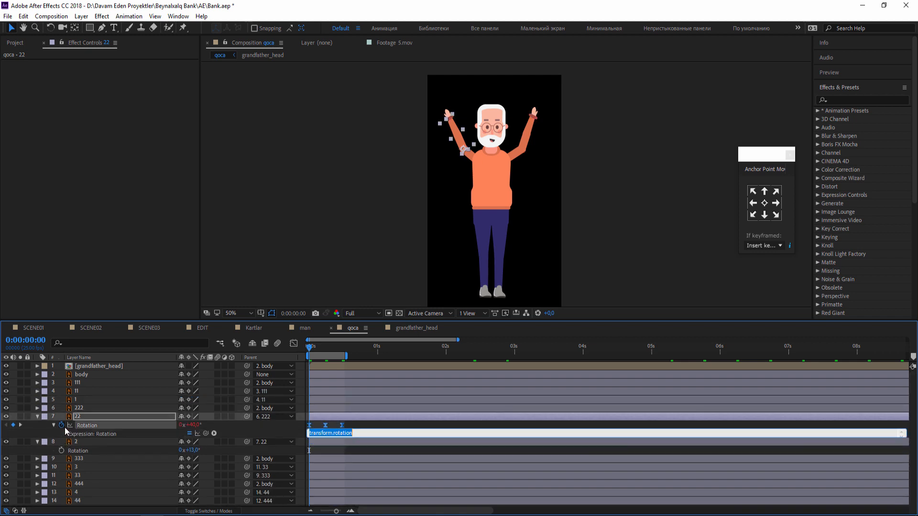
click(213, 434)
mouse_move(268, 393)
click(405, 297)
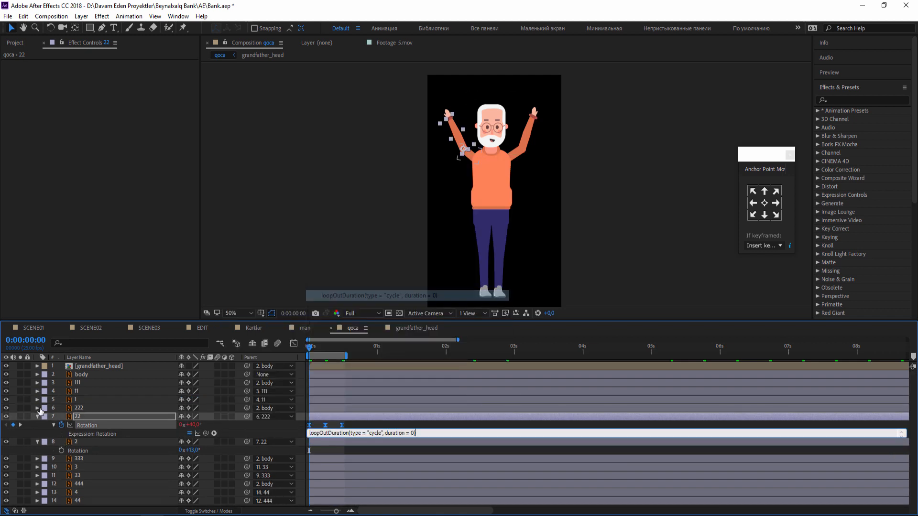
click(38, 416)
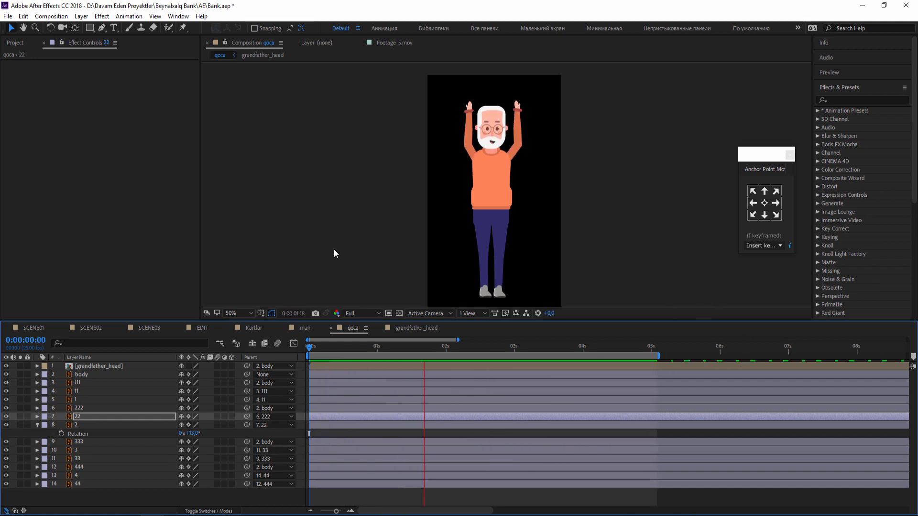
Play back the looping arm swing from the start of the composition and examine the character's motion.
key(comma)
key(period)
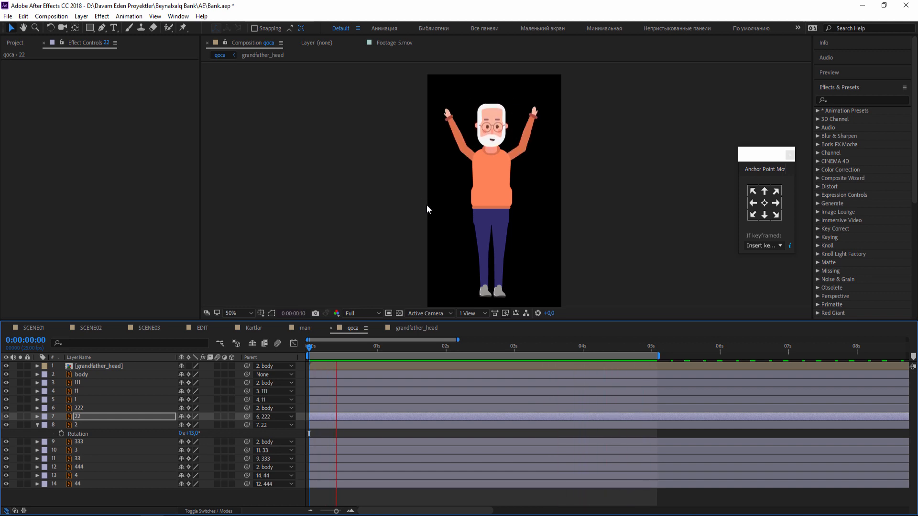
click(347, 346)
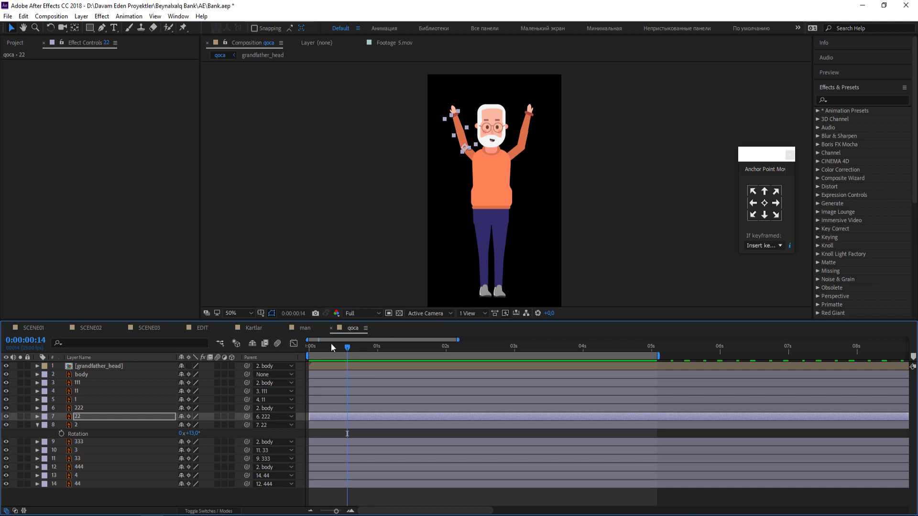
key(Page_Up)
click(375, 502)
key(space)
drag(446, 331, 306, 328)
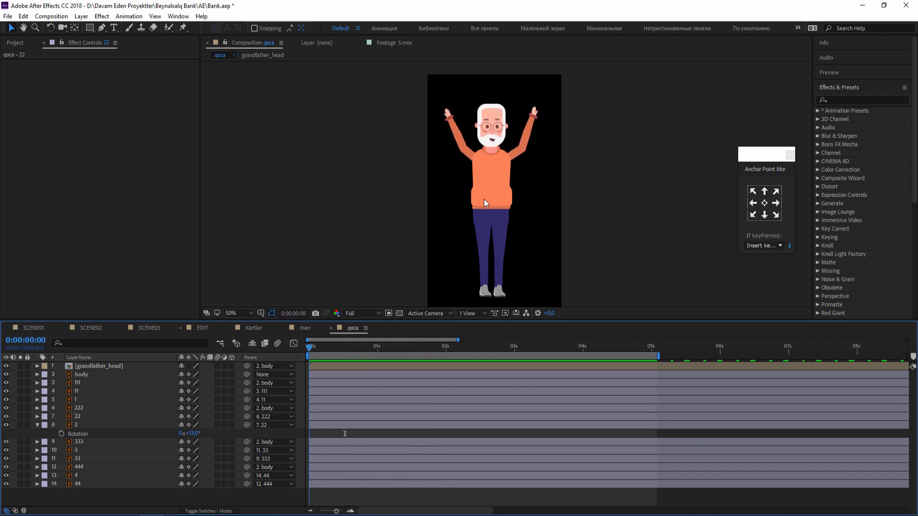
Reveal layer 111's Rotation keyframes as a timing reference and add a Position keyframe to the body layer at the first frame.
click(492, 199)
scroll(532, 187, up, 1)
drag(502, 186, 501, 202)
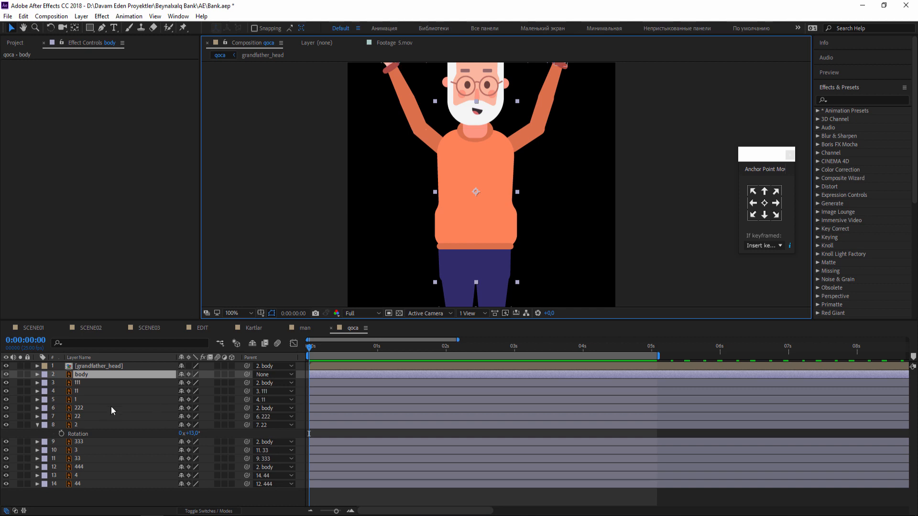
key(p)
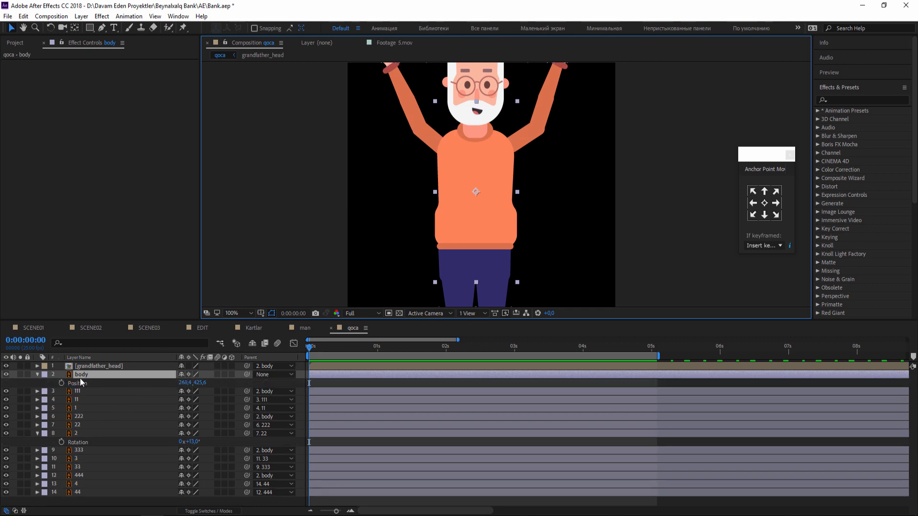
click(83, 393)
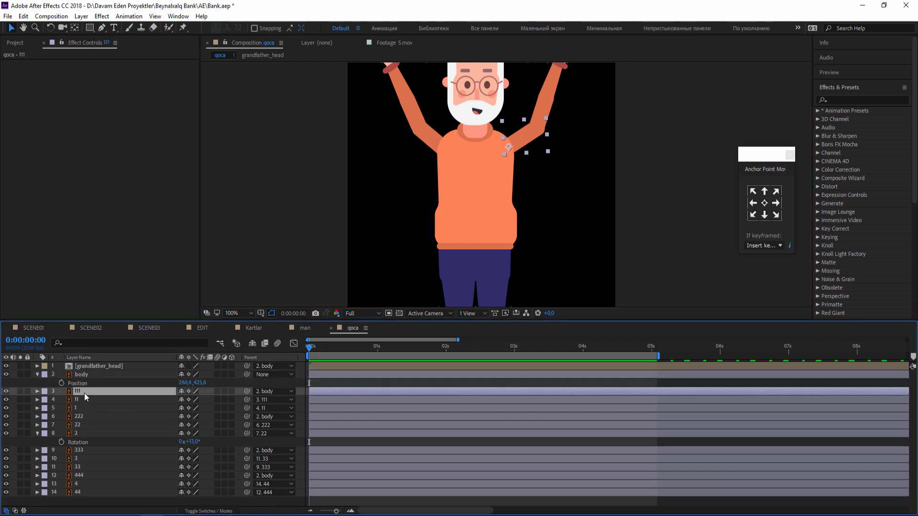
key(r)
click(62, 386)
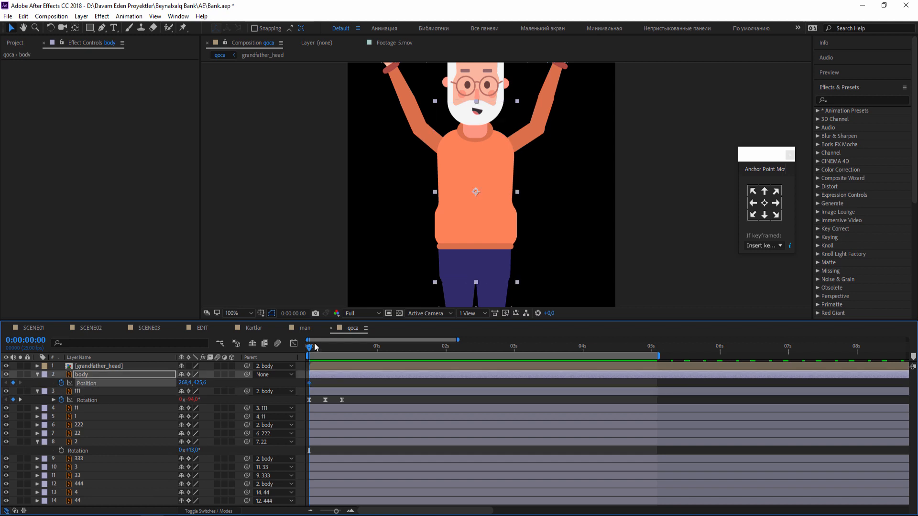
Try raising the body layer to Position 268.4, 417.6 at frame 6, and undo the move.
click(326, 353)
drag(328, 353, 325, 353)
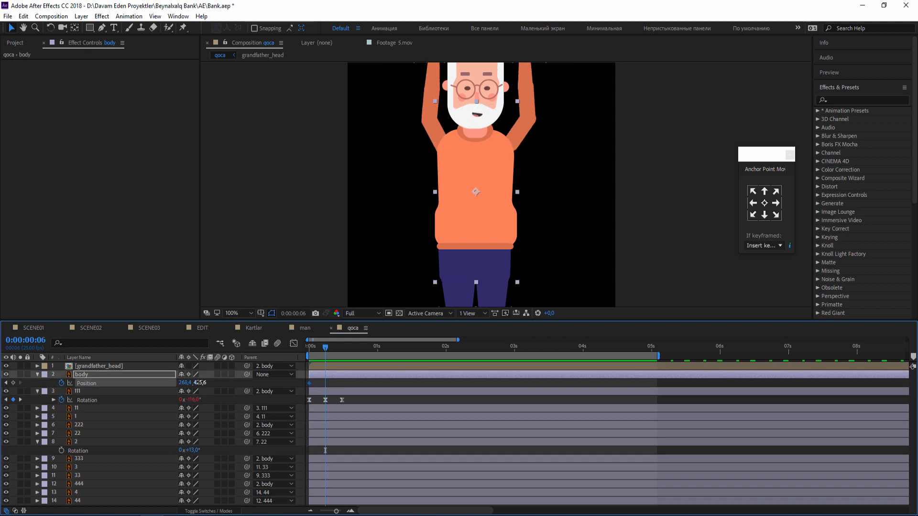
drag(198, 383, 197, 382)
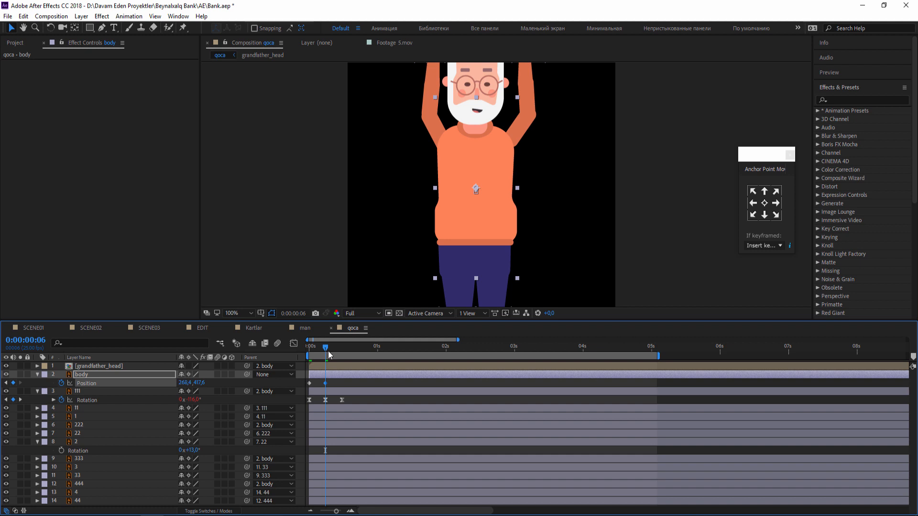
key(ctrl+z)
Detach the upper leg layers 333 and 444 from the body by setting their parent to None.
drag(485, 269, 498, 185)
click(476, 233)
shift+click(496, 229)
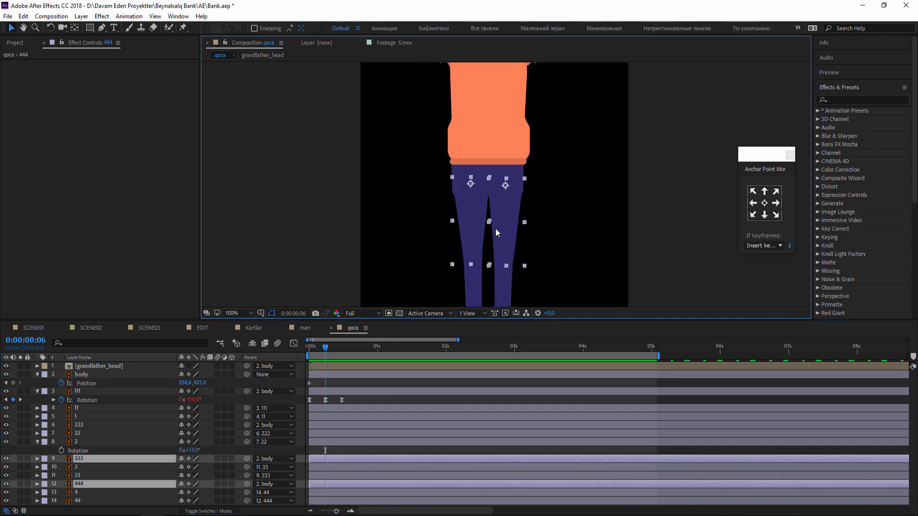
click(269, 457)
click(287, 293)
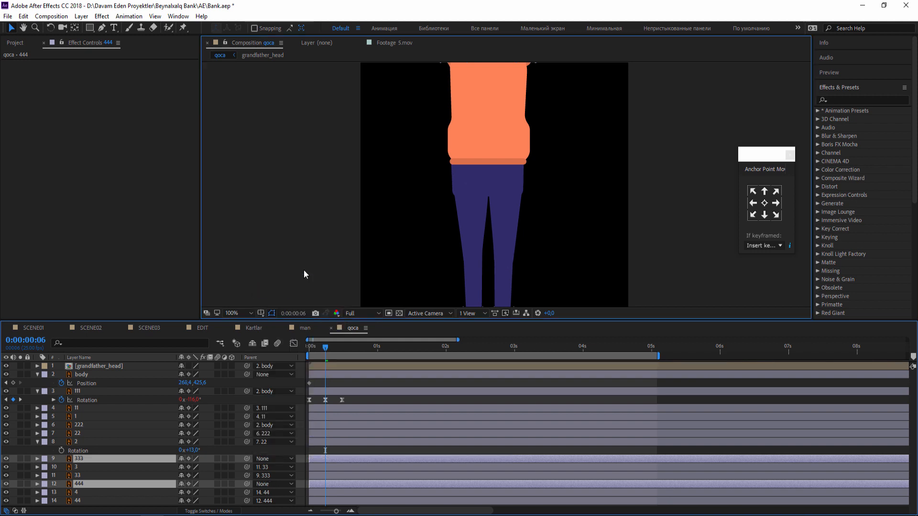
click(304, 271)
Detach the upper arm layers 111 and 222 from the body by setting their parent to None.
drag(431, 184, 394, 264)
click(433, 220)
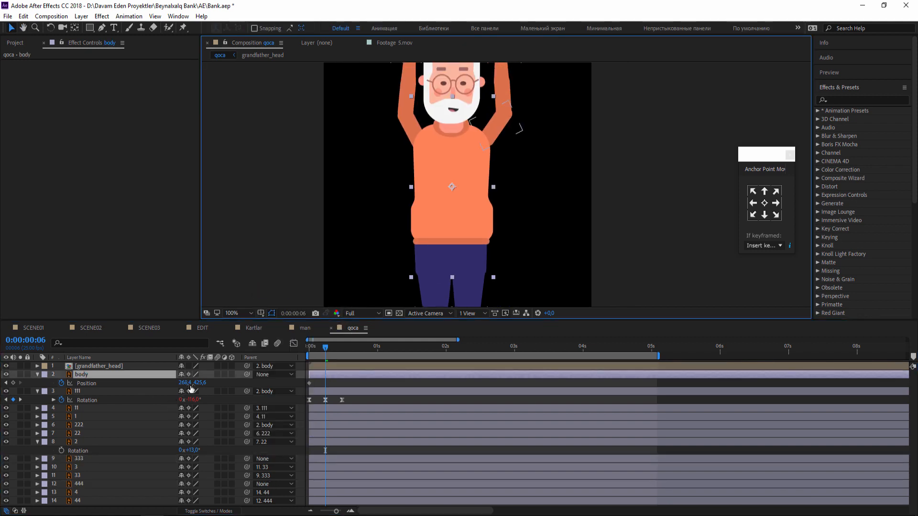
key(comma)
key(comma)
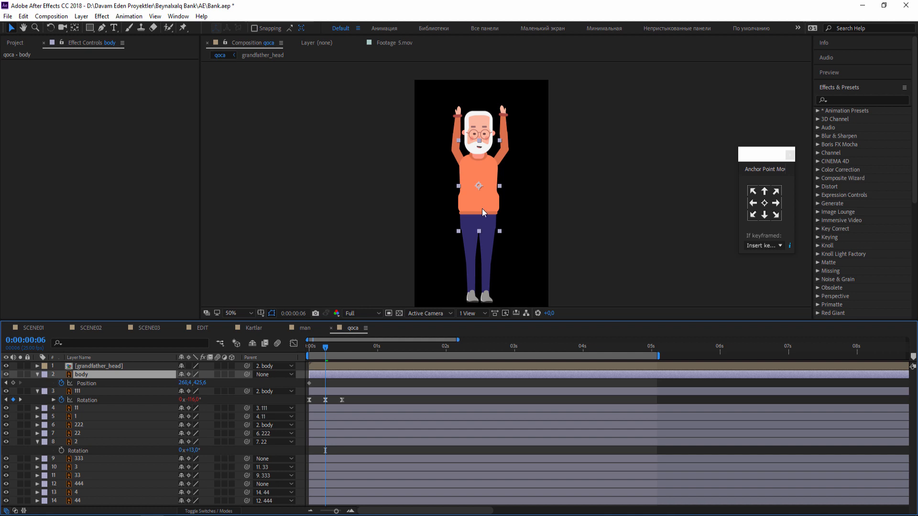
key(period)
key(period)
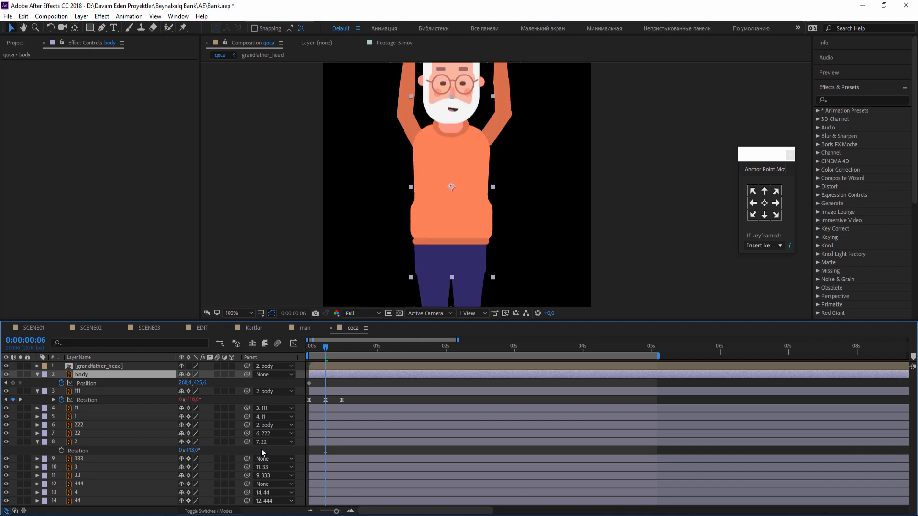
click(84, 425)
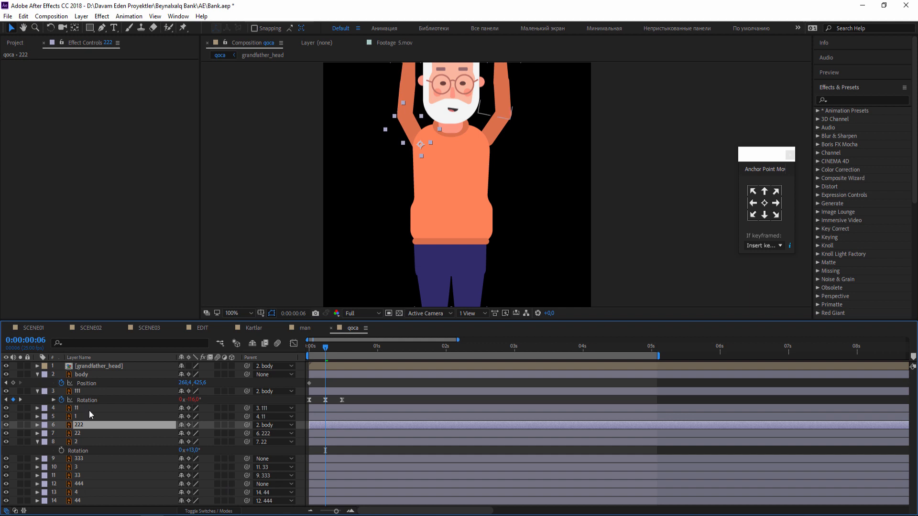
ctrl+click(85, 390)
click(281, 389)
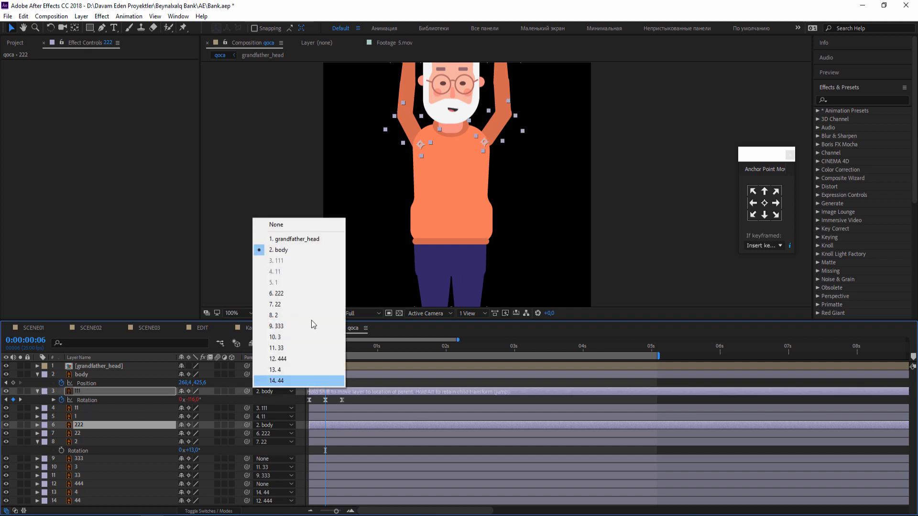
click(297, 227)
click(632, 196)
Detach the grandfather_head layer from the body by setting its parent to None.
click(427, 256)
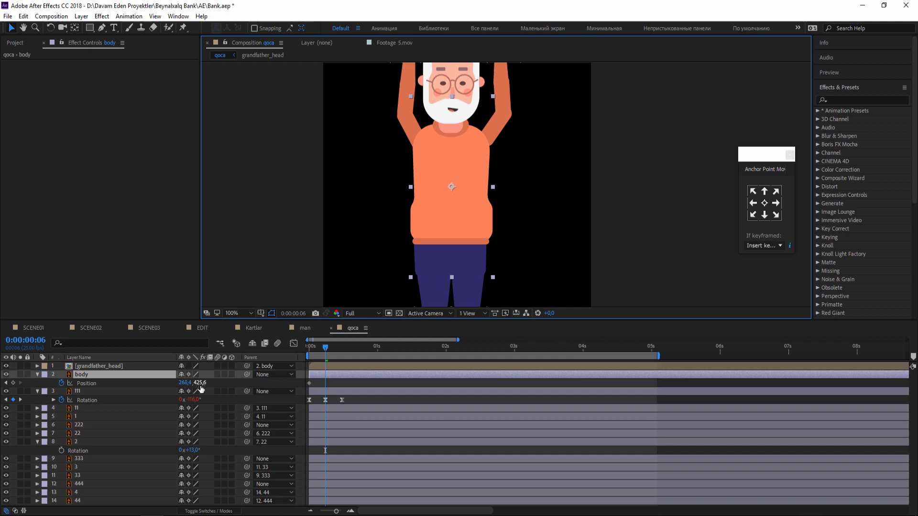
click(129, 368)
click(267, 367)
click(287, 201)
click(256, 236)
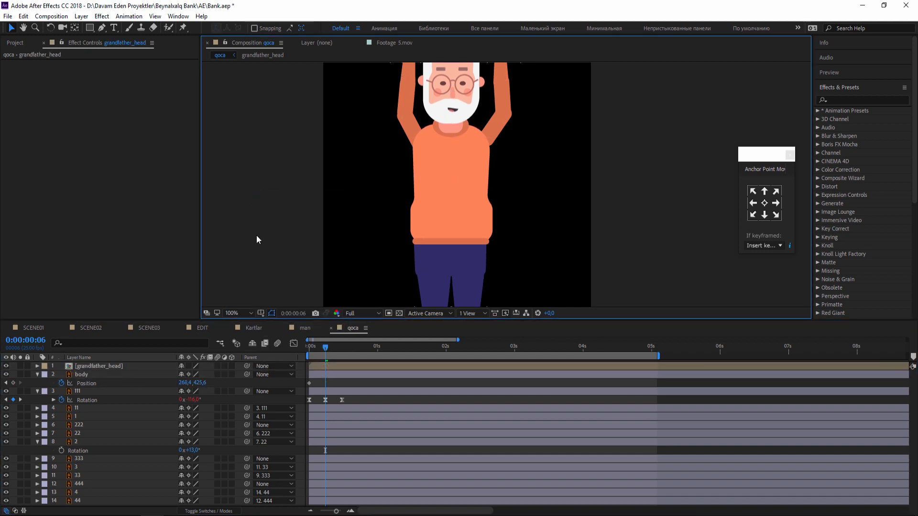
Set the body's Position to 268.4, 431.6 at frame 6 and copy its first Position keyframe to frame 12.
drag(199, 383, 205, 383)
key(ctrl+z)
click(315, 375)
drag(319, 354, 342, 354)
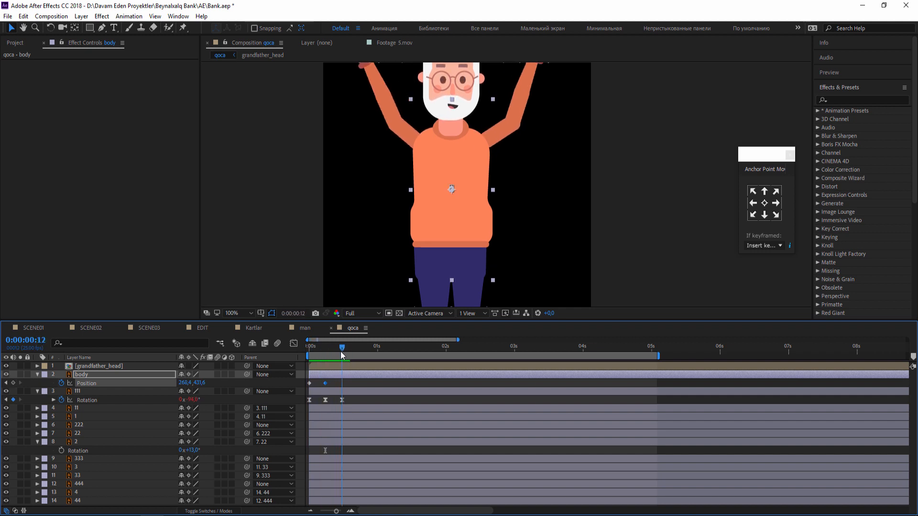
click(309, 383)
key(ctrl+c)
key(ctrl+v)
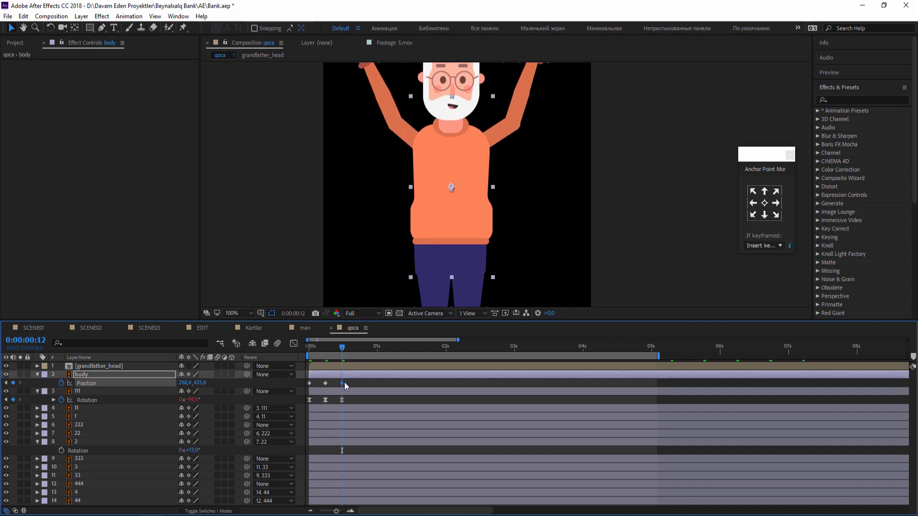
Apply Easy Ease to all three Position keyframes of the body layer.
drag(355, 379, 306, 403)
right_click(342, 385)
click(403, 377)
drag(392, 382, 295, 387)
right_click(342, 383)
mouse_move(383, 497)
click(479, 441)
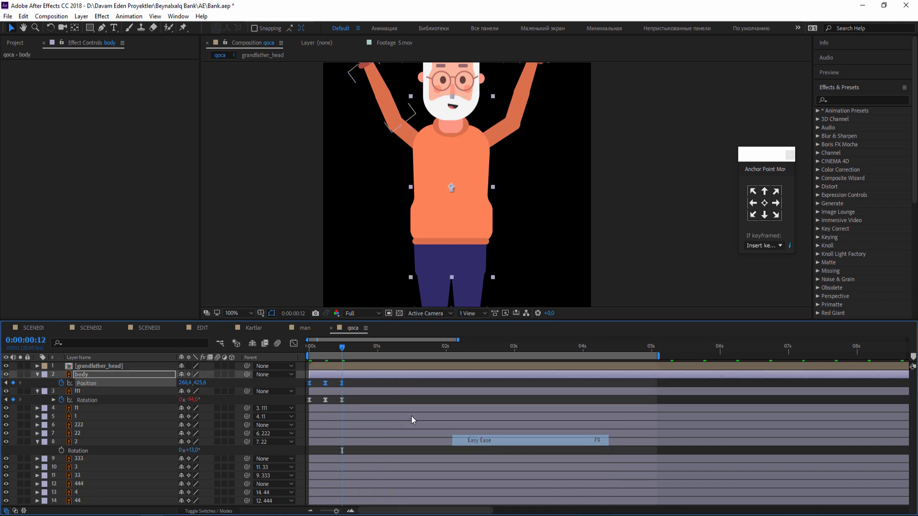
End the work area at frame 12 and play back the body bob.
click(389, 381)
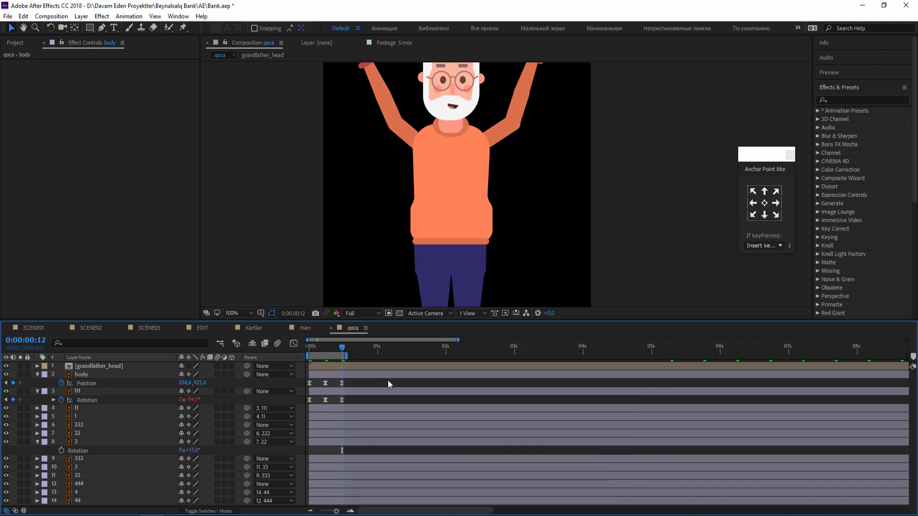
key(space)
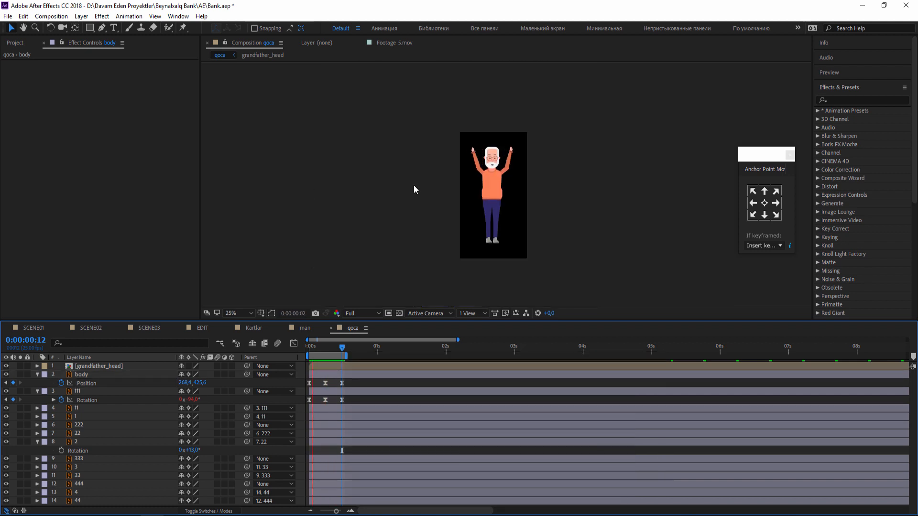
key(comma)
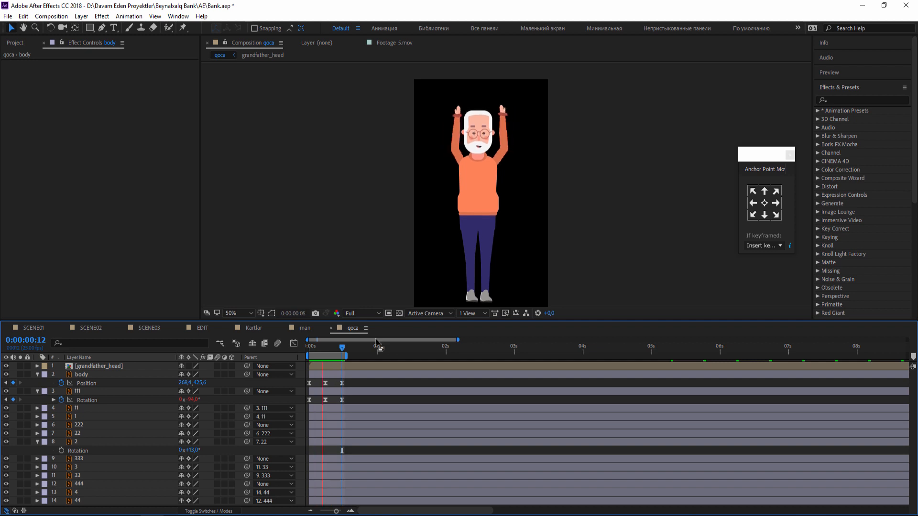
Add the loopOutDuration(type = "cycle", duration = 0) expression to the body layer's Position and collapse the layer.
alt+click(61, 383)
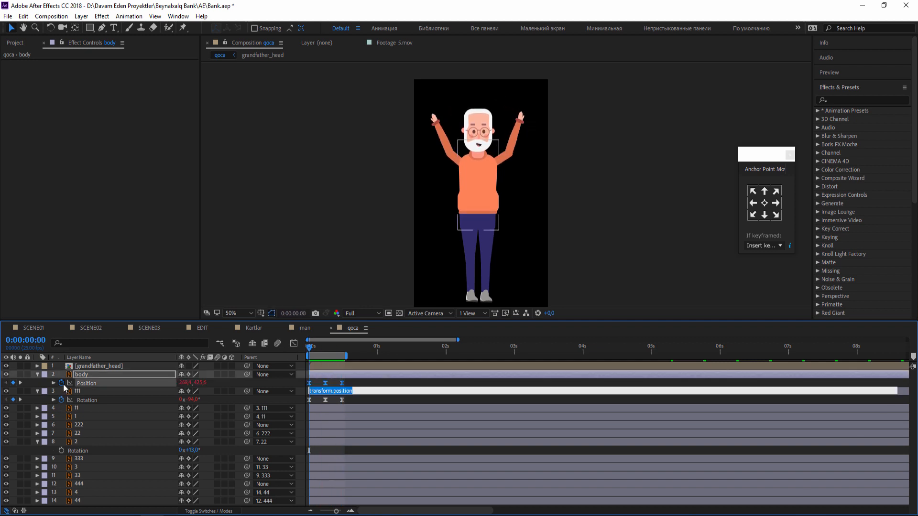
click(214, 391)
mouse_move(290, 353)
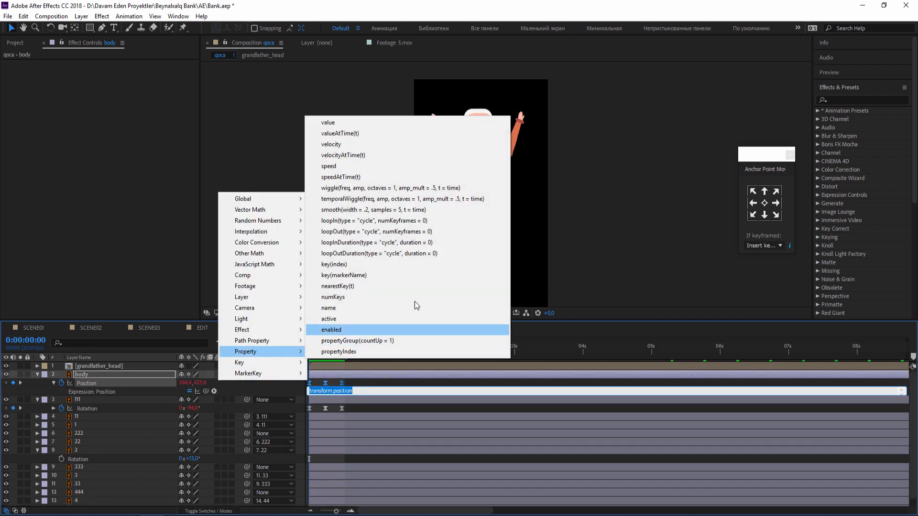
click(411, 254)
click(118, 377)
key(u)
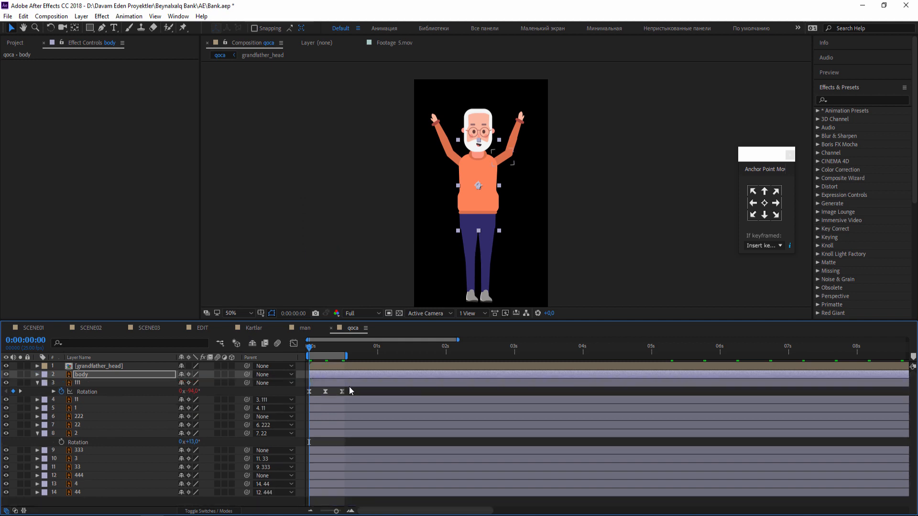
click(350, 389)
Keyframe the grandfather_head layer's Rotation at the first frame and tilt the head slightly counterclockwise at frame 6.
key(period)
click(444, 131)
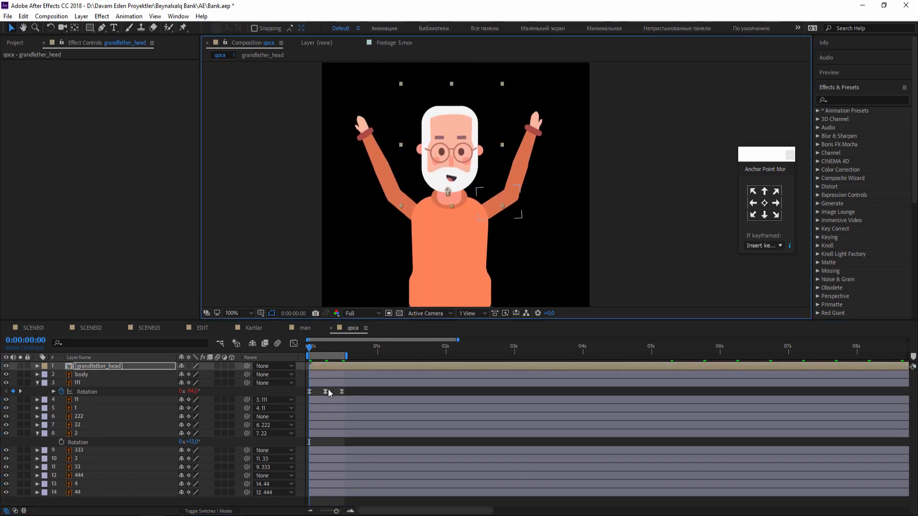
key(r)
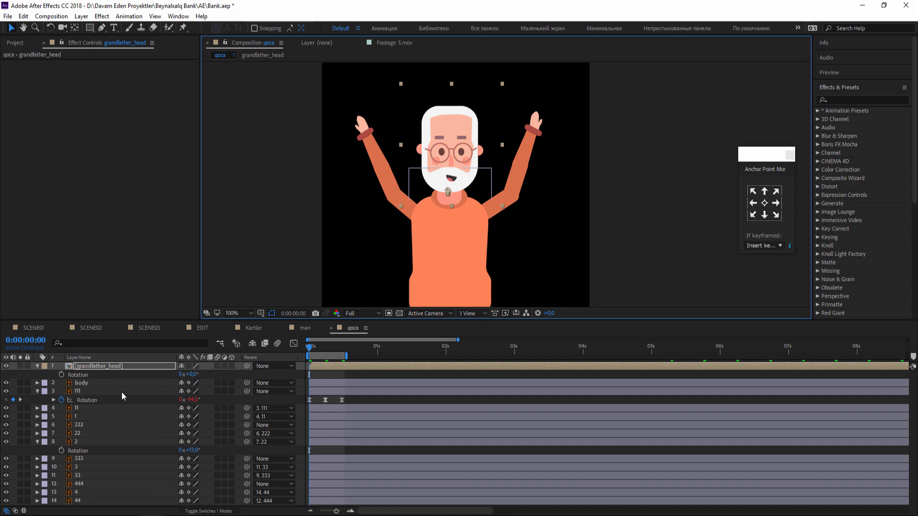
click(61, 374)
drag(311, 351, 326, 347)
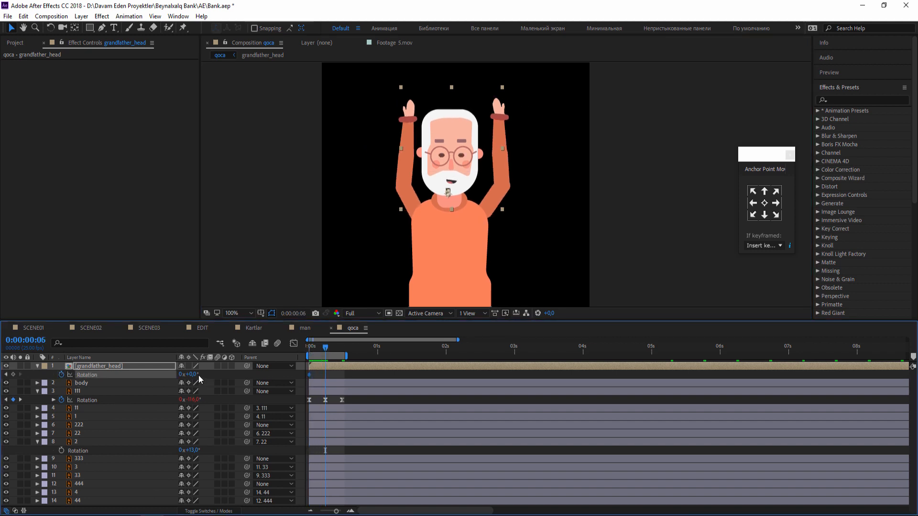
drag(192, 375, 190, 375)
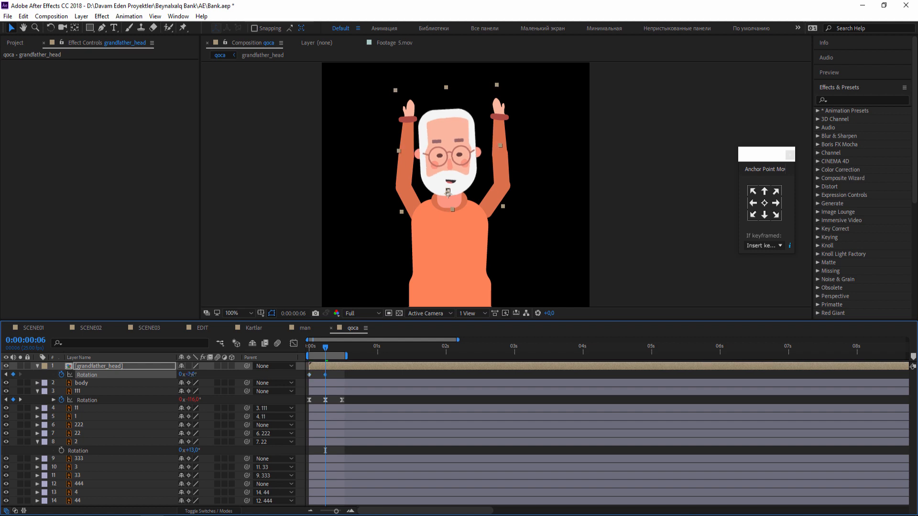
Copy the grandfather_head layer's first Rotation keyframe to frame 12.
key(space)
key(space)
drag(314, 373, 287, 388)
key(ctrl+c)
key(ctrl+v)
Apply Easy Ease to the three head Rotation keyframes and play back the head tilt with the whole figure in view.
right_click(341, 378)
mouse_move(421, 498)
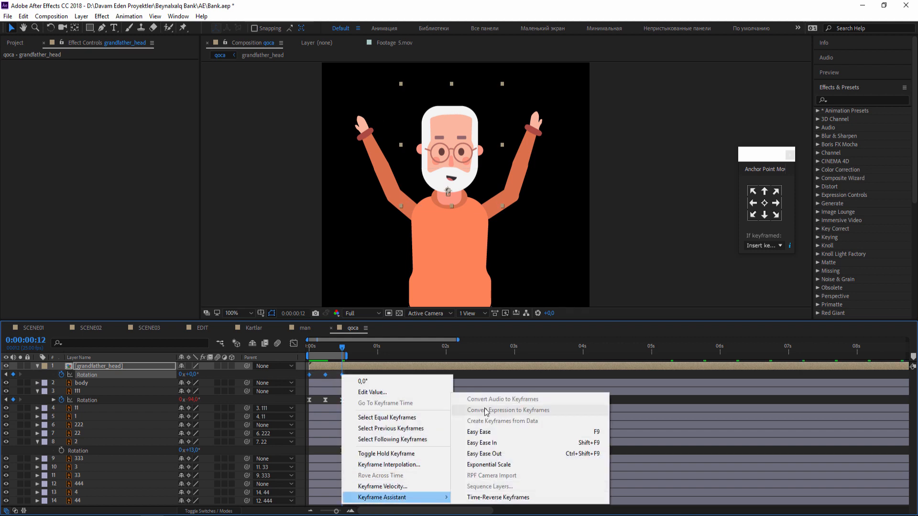
click(481, 432)
key(space)
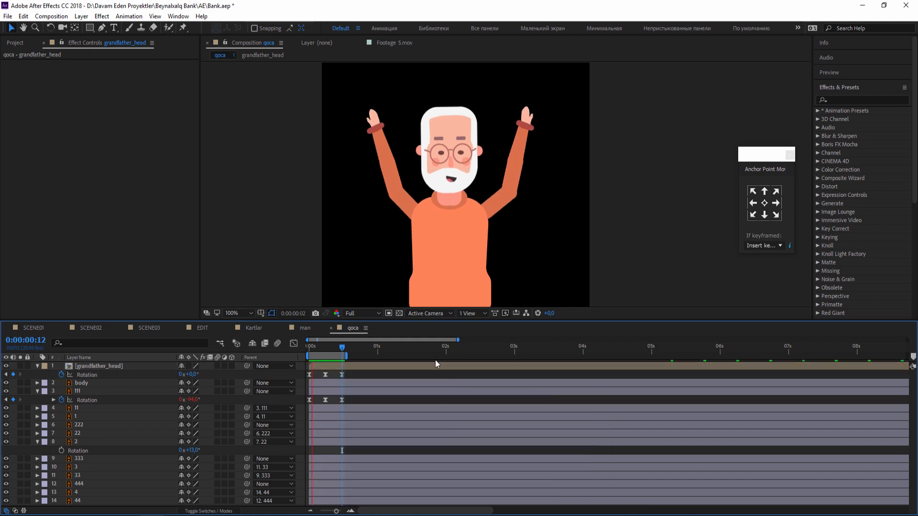
scroll(377, 183, down, 2)
drag(377, 211, 365, 157)
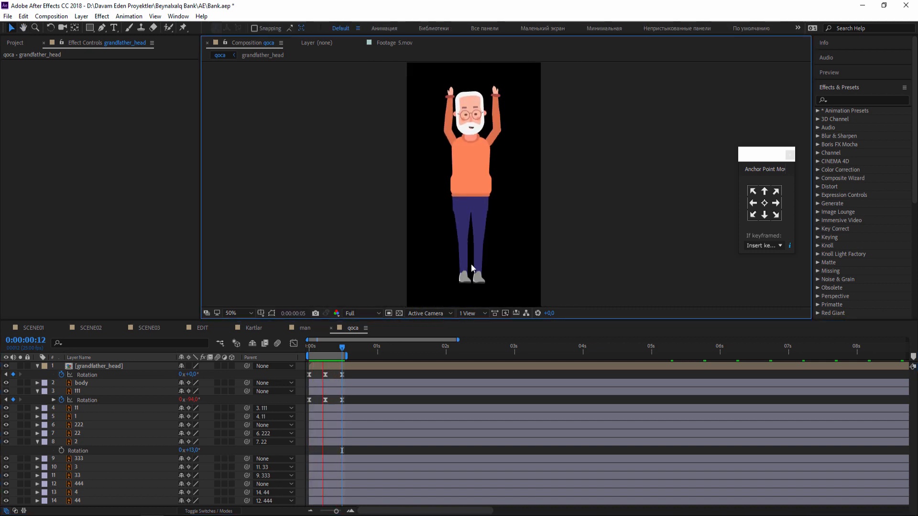
key(space)
Keyframe the 444 upper-leg layer's Rotation at the first frame and rotate the leg to 6° at frame 6.
drag(407, 206, 409, 150)
scroll(430, 177, up, 1)
click(421, 179)
drag(448, 182, 448, 205)
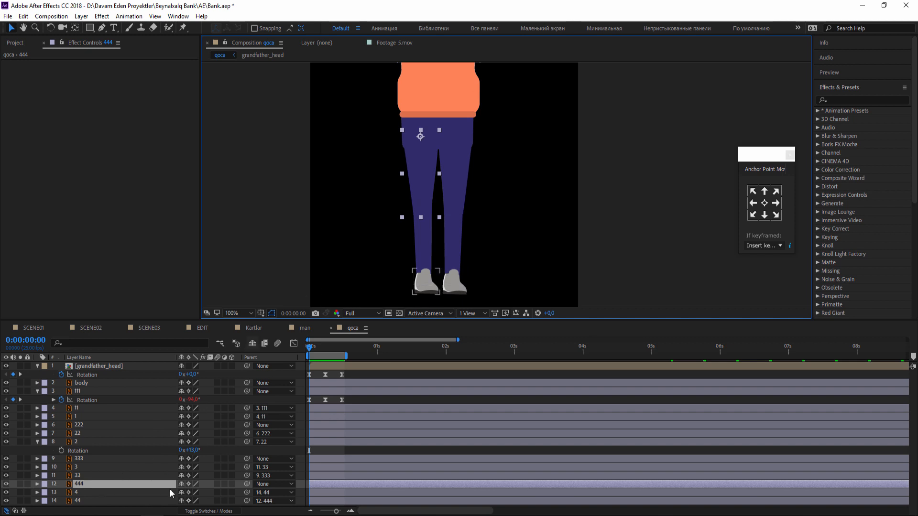
key(r)
drag(193, 485, 195, 485)
key(ctrl+z)
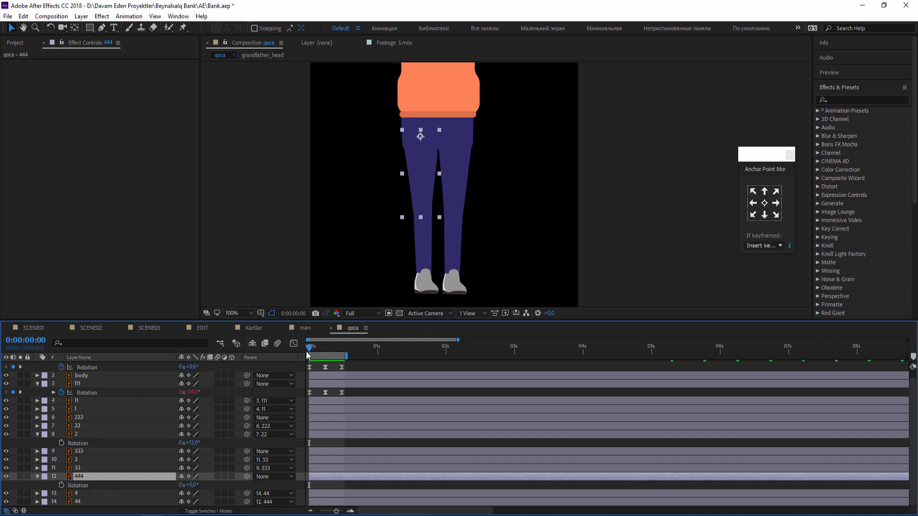
click(62, 486)
drag(316, 350, 326, 351)
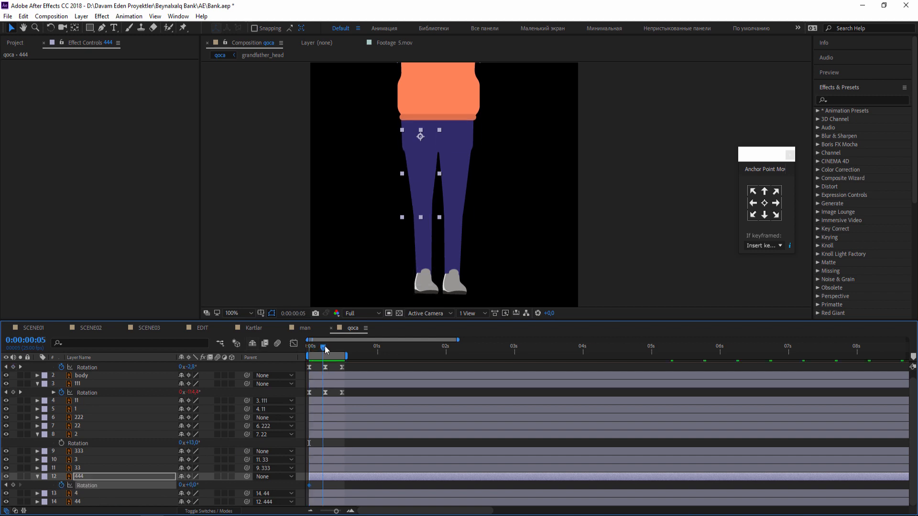
drag(192, 485, 193, 484)
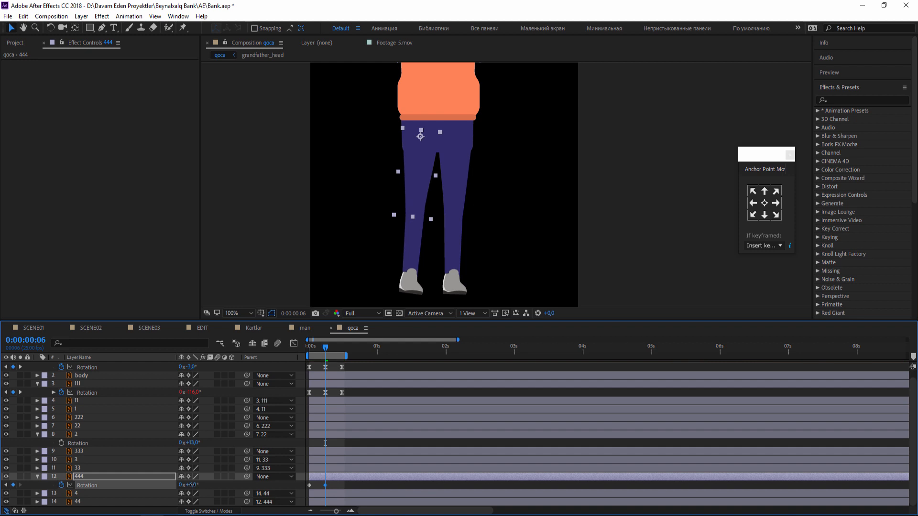
Copy the 444 layer's first Rotation keyframe to frame 12.
drag(321, 350, 343, 350)
drag(320, 489, 295, 489)
key(ctrl+c)
key(ctrl+v)
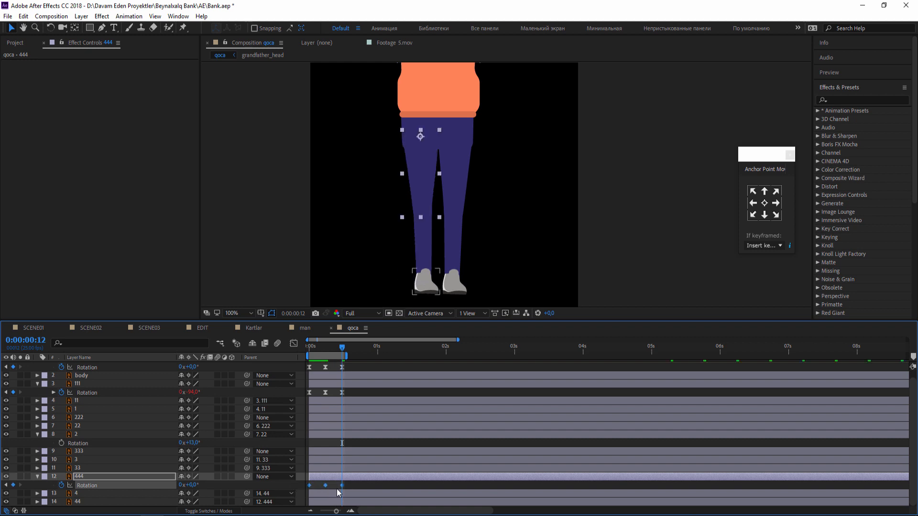
Apply Easy Ease to the 444 layer's three Rotation keyframes and play back the leg motion with the whole figure in view.
right_click(341, 485)
mouse_move(382, 478)
click(483, 413)
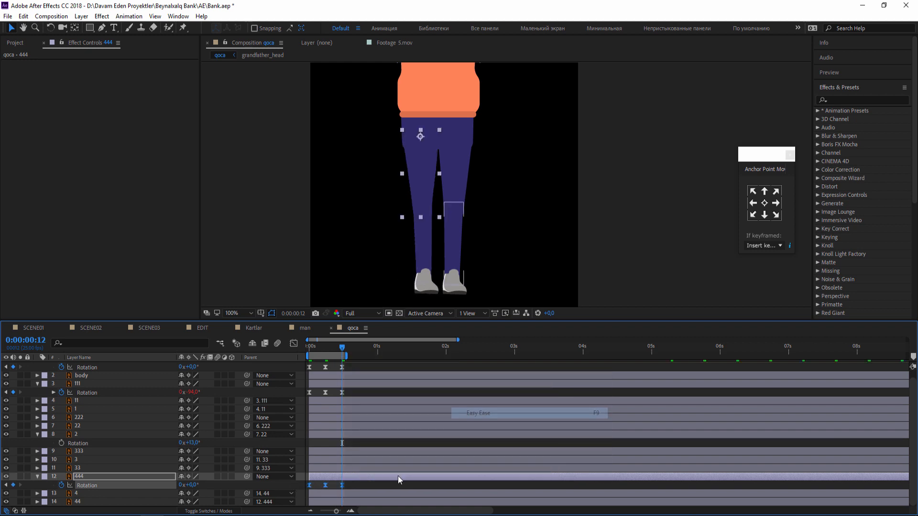
click(396, 485)
scroll(522, 225, down, 2)
key(space)
click(237, 313)
click(273, 334)
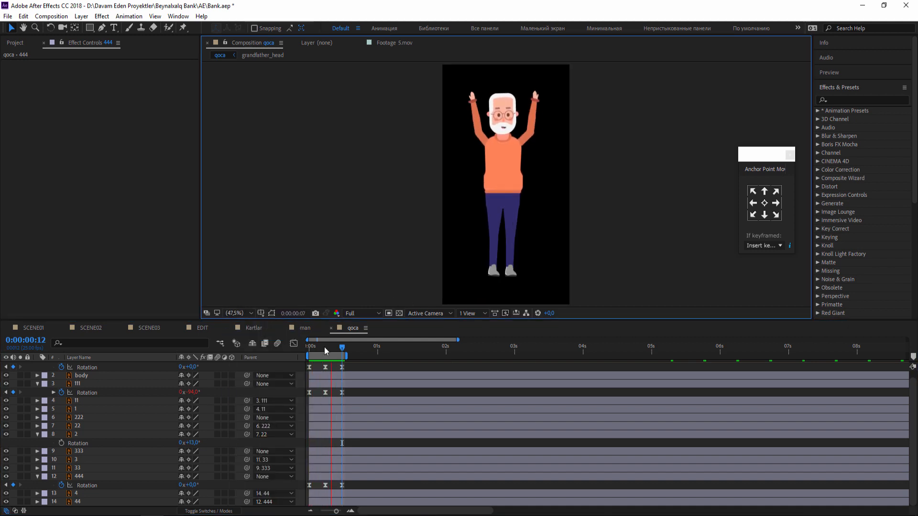
Keyframe the 333 upper-leg layer's Rotation at the first frame and set it to -3° at frame 6.
key(space)
click(516, 219)
key(r)
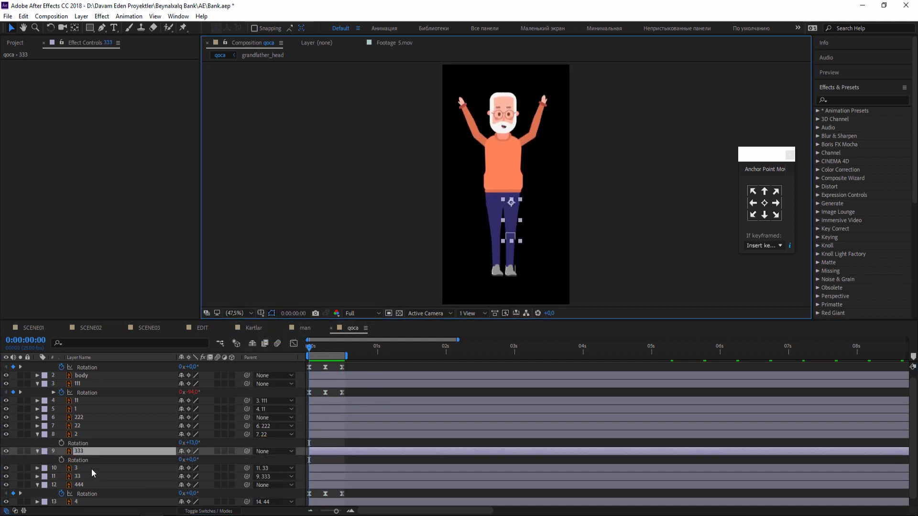
click(62, 459)
click(325, 348)
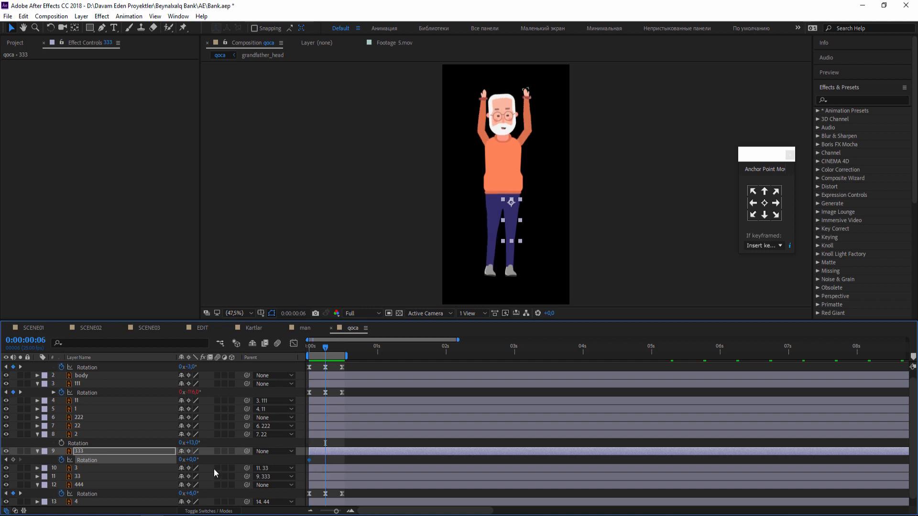
drag(191, 460, 190, 460)
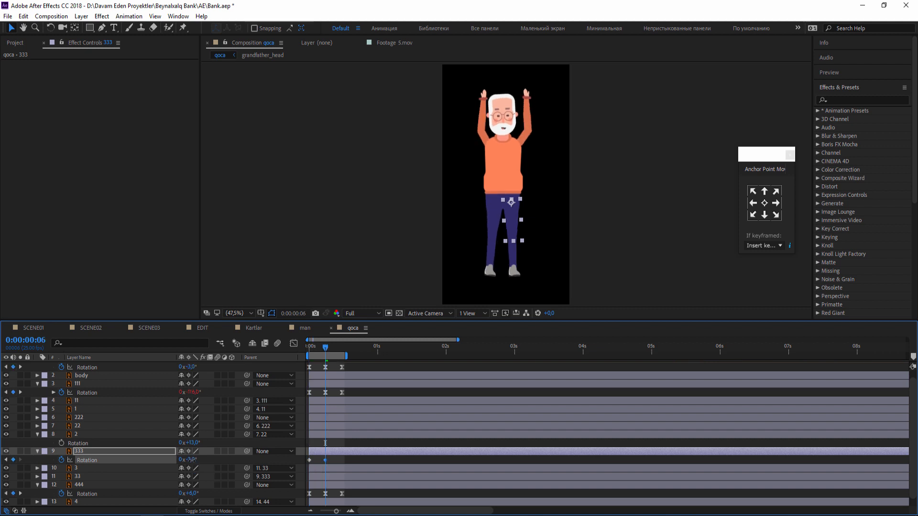
Copy the 333 layer's first Rotation keyframe to frame 12.
key(space)
click(340, 346)
key(ctrl+c)
key(ctrl+v)
Apply Easy Ease to the 333 layer's three Rotation keyframes.
drag(345, 459, 307, 465)
right_click(340, 462)
click(372, 455)
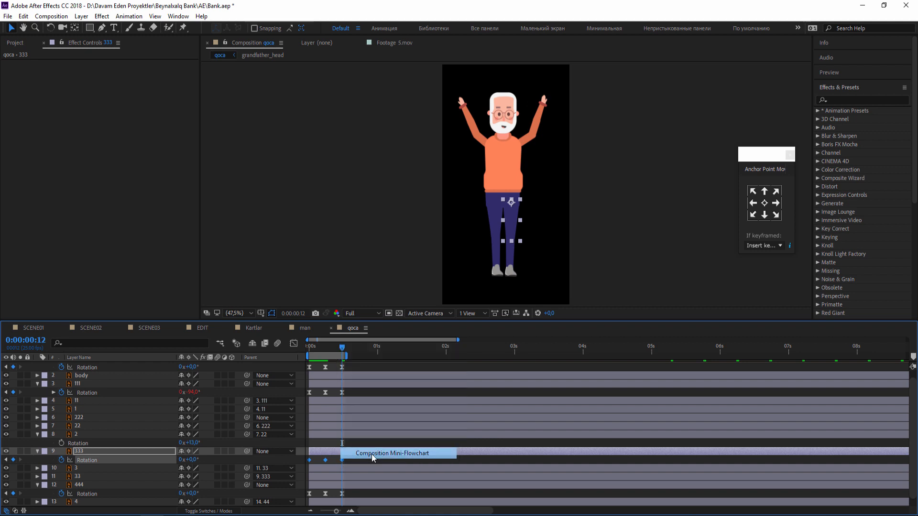
right_click(326, 461)
mouse_move(367, 453)
click(474, 399)
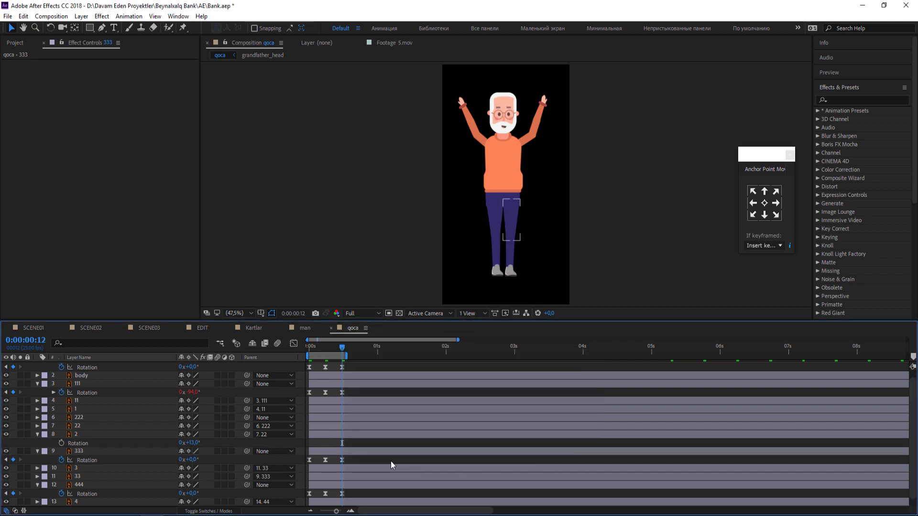
Set the frame 6 Rotation to 2° on layer 444 and -2° on layer 333, and play back the leg motion.
drag(334, 350, 327, 350)
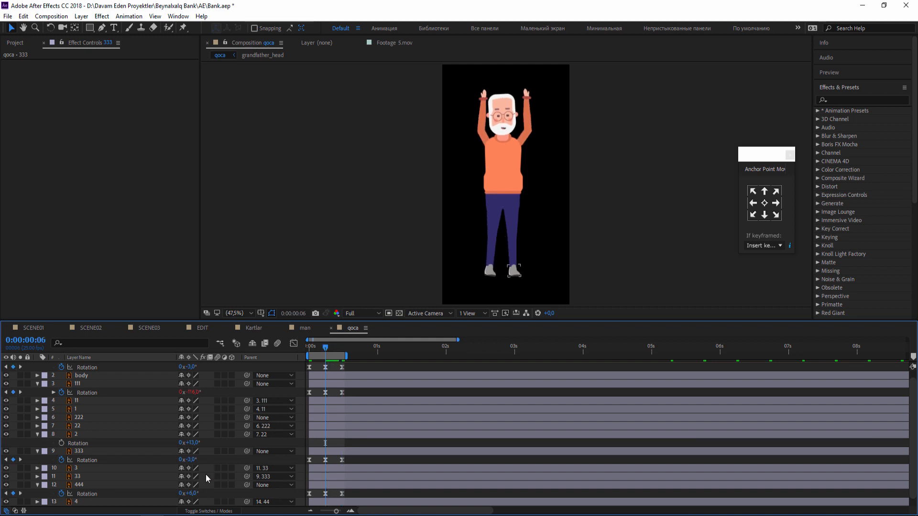
text(2)
key(Return)
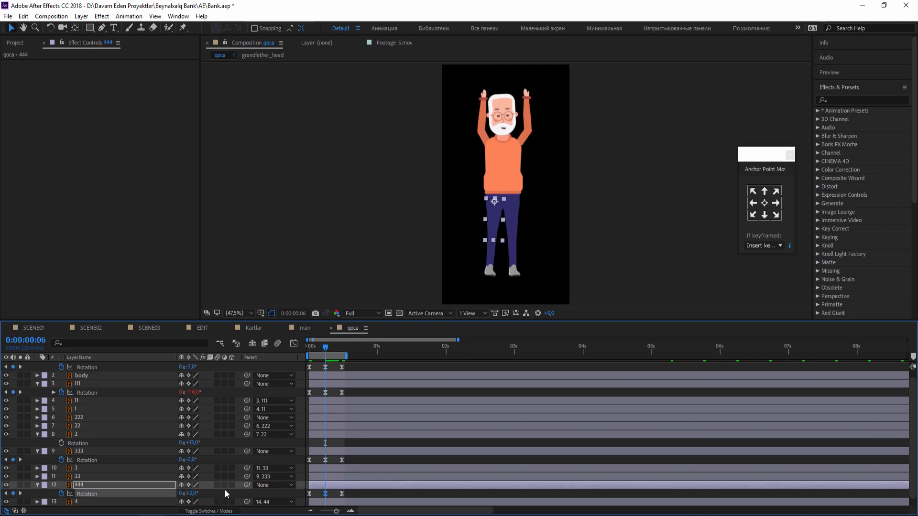
click(326, 460)
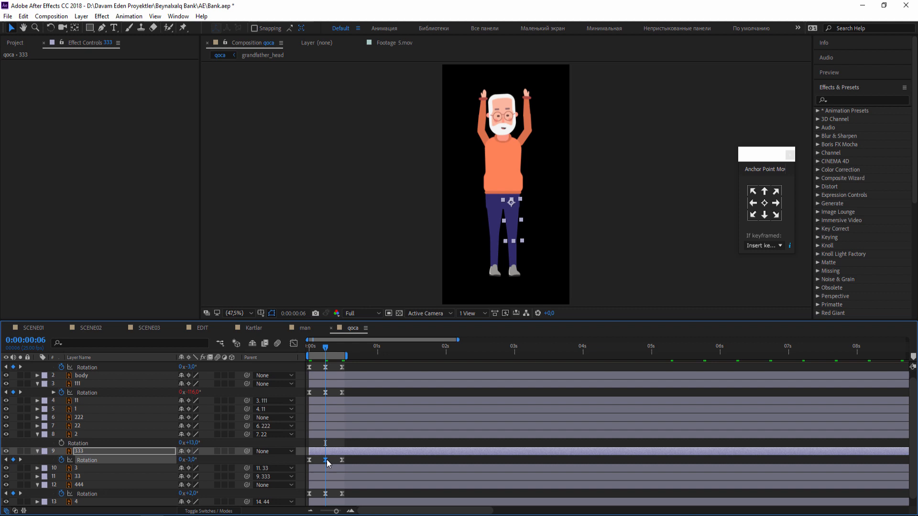
click(191, 460)
text(-2)
key(Return)
click(363, 461)
key(space)
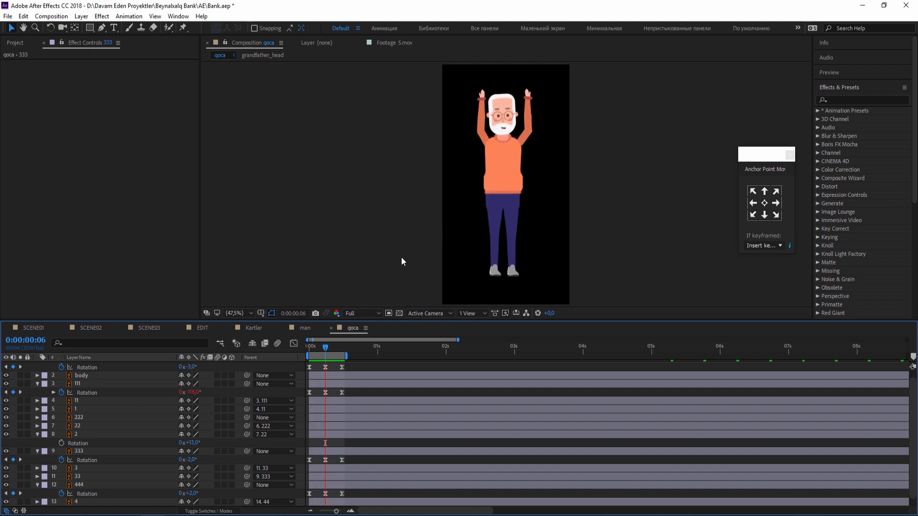
key(space)
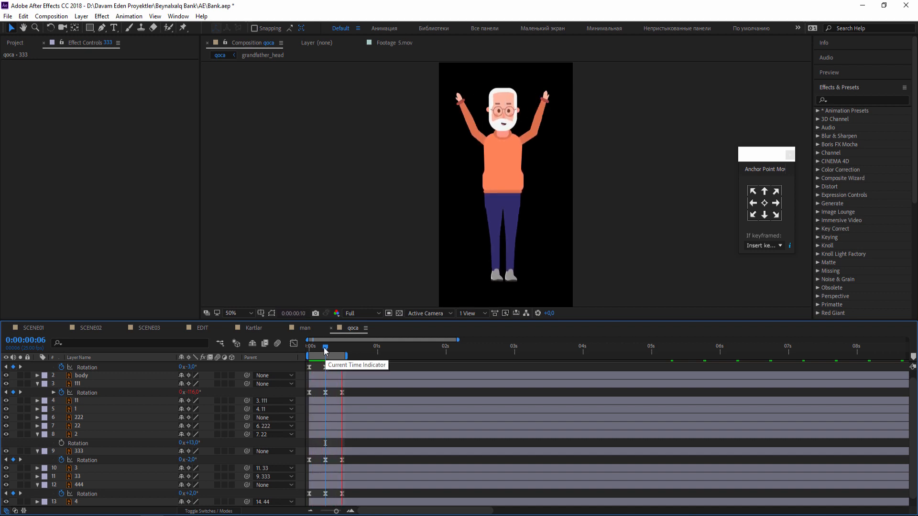
Stop the playback and delete all Rotation keyframes of the 333 and 444 layers.
key(space)
key(Home)
drag(352, 458, 308, 493)
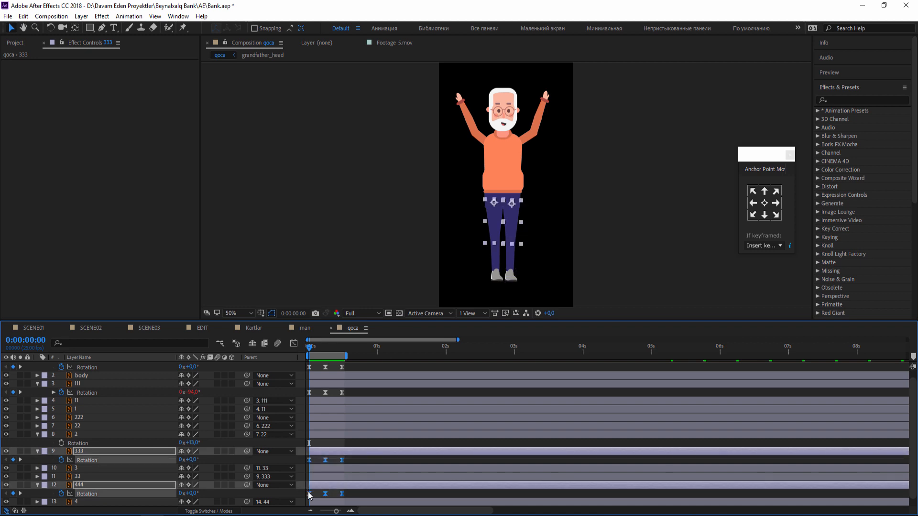
key(Delete)
Keyframe the Rotation of the 33 and 44 lower-leg layers at the first frame and go to frame 6.
click(92, 468)
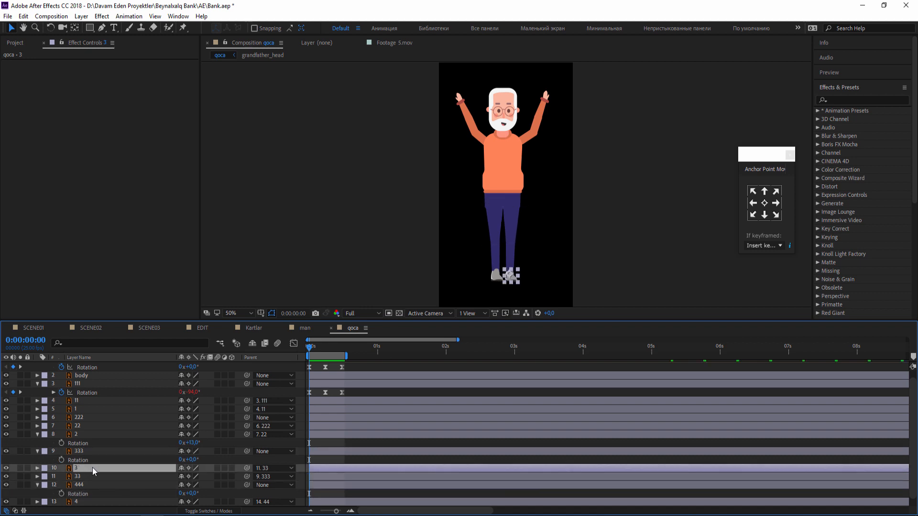
scroll(92, 470, down, 1)
click(93, 469)
ctrl+click(85, 501)
key(r)
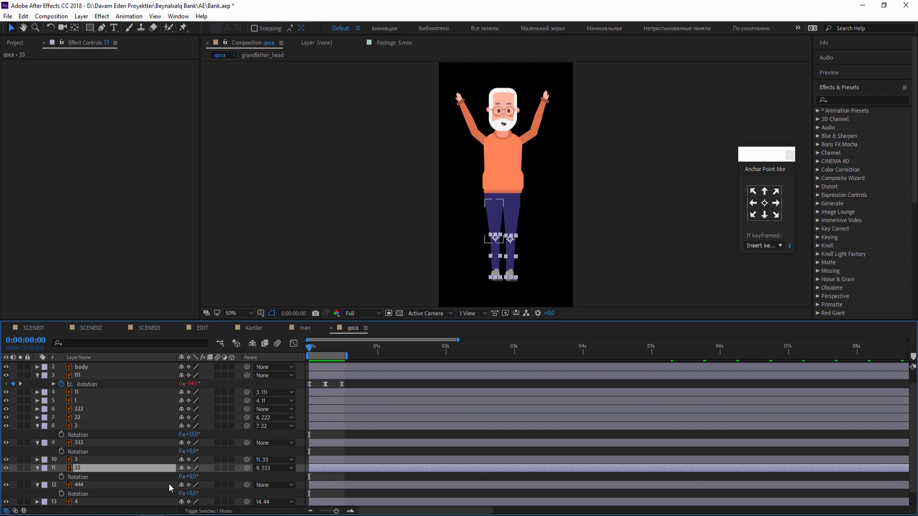
scroll(167, 484, down, 2)
click(62, 461)
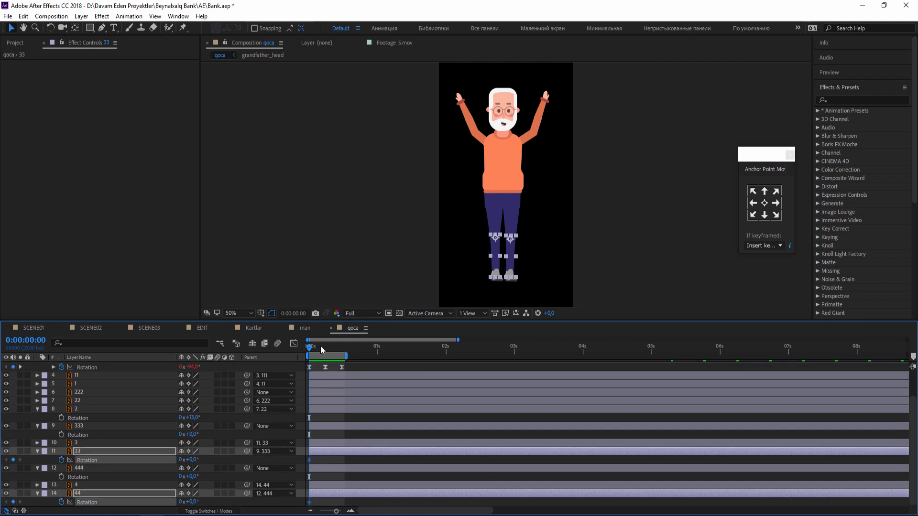
drag(321, 345, 325, 346)
Try a negative Rotation on the 33 layer at frame 6 and undo it.
click(334, 467)
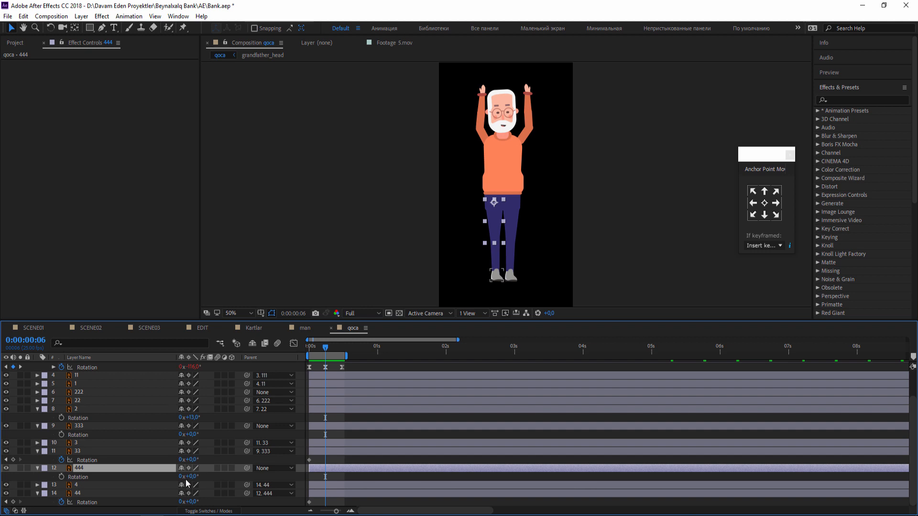
drag(191, 460, 189, 459)
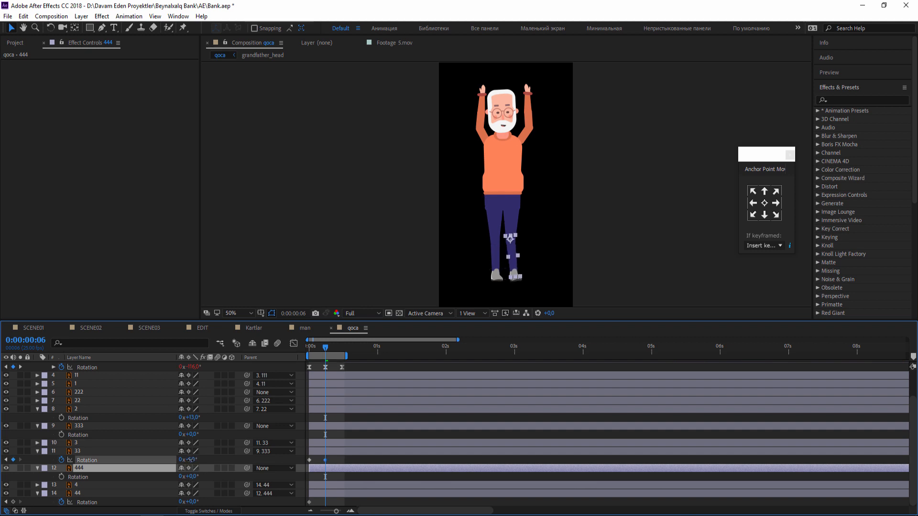
drag(528, 273, 505, 222)
scroll(561, 194, up, 2)
key(ctrl+z)
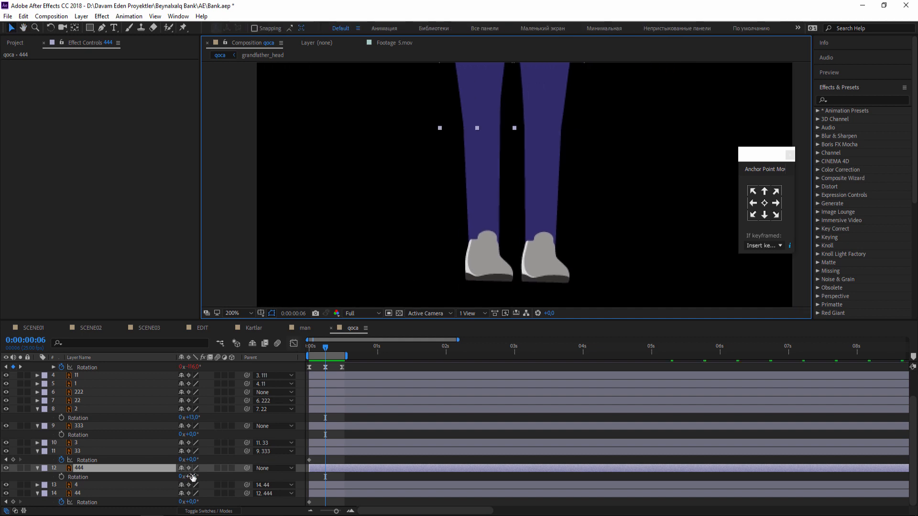
Set the 33 layer's Rotation to 1° at frame 6 and copy its first Rotation keyframe to frame 12.
drag(191, 459, 194, 459)
click(316, 453)
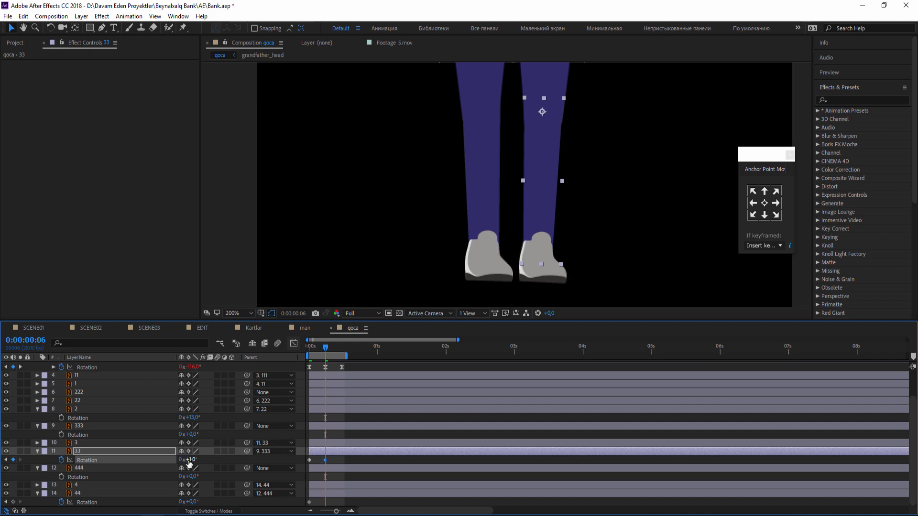
drag(336, 348, 344, 349)
click(310, 460)
key(ctrl+c)
key(ctrl+v)
Play back the lower-leg motion and apply Easy Ease to the 33 layer's three Rotation keyframes.
key(space)
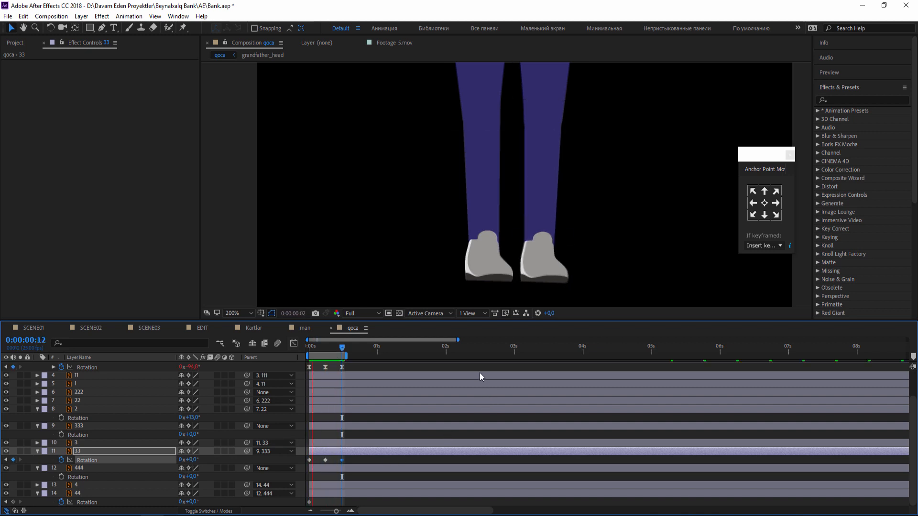
scroll(520, 218, down, 4)
key(space)
scroll(511, 222, up, 4)
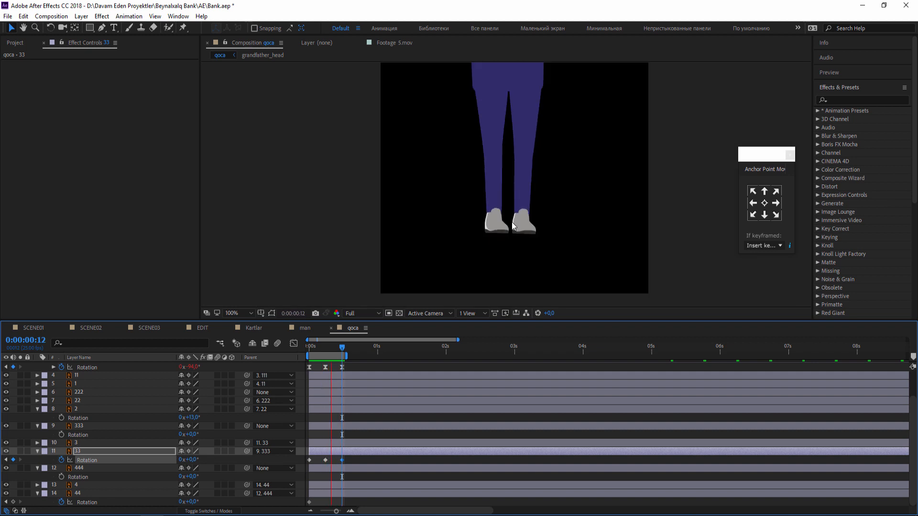
right_click(341, 461)
mouse_move(415, 455)
click(491, 389)
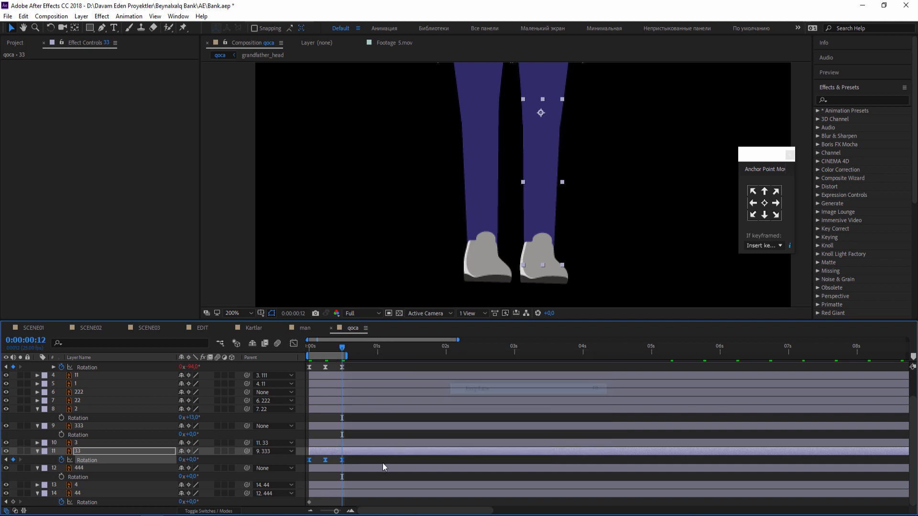
click(383, 460)
Add the loopOutDuration(type = "cycle", duration = 0) expression to the 33 layer's Rotation and play back the whole figure.
drag(338, 344, 302, 348)
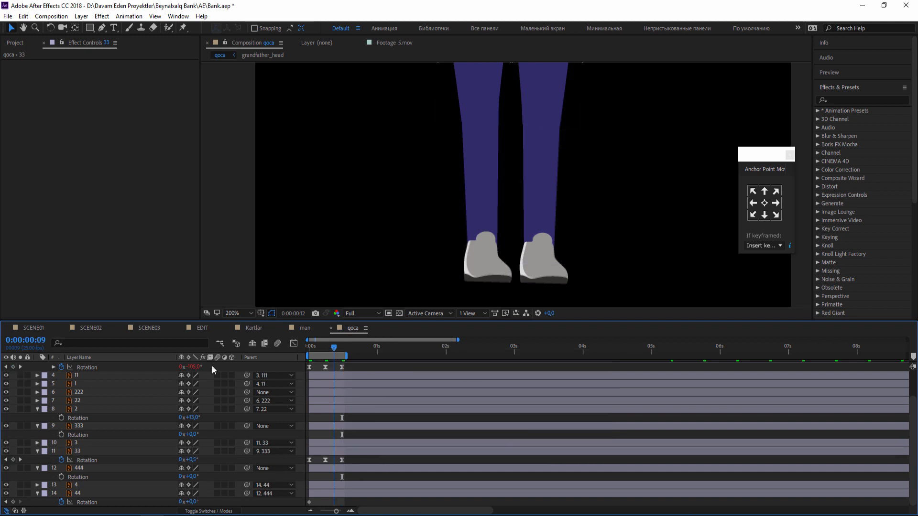
alt+click(62, 460)
click(214, 468)
mouse_move(267, 484)
click(440, 331)
click(416, 454)
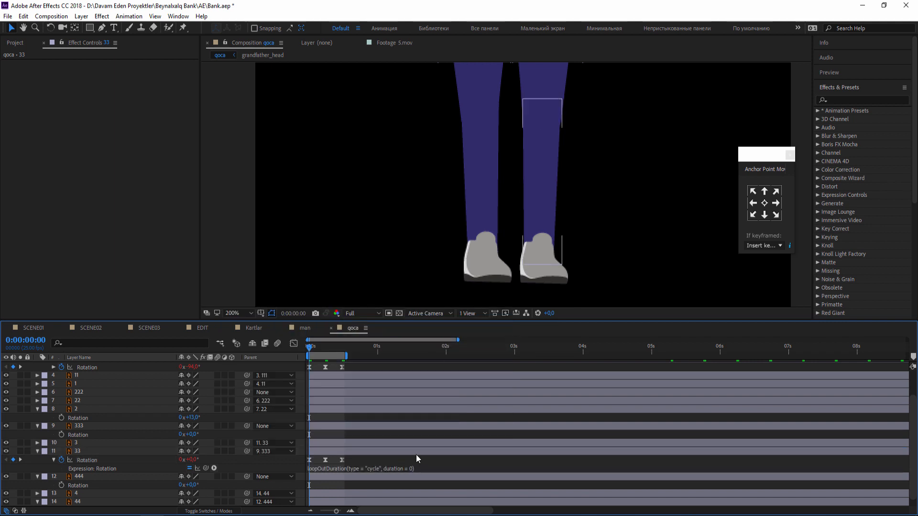
click(233, 313)
click(263, 332)
key(space)
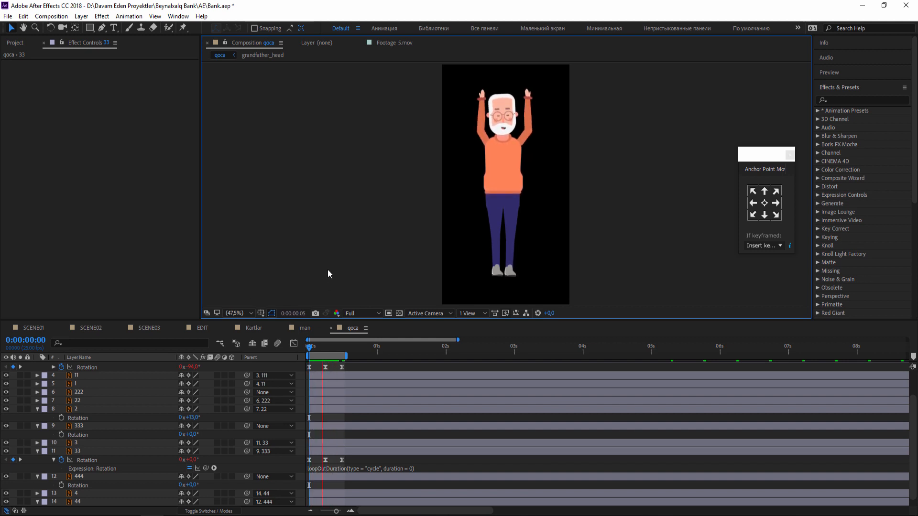
key(space)
In the grandfather_head composition, keyframe the eyebrown layer's Position at the first frame and raise the eyebrows to Y 101.5 a few frames in.
drag(505, 152, 495, 209)
double_click(495, 168)
click(421, 160)
scroll(421, 162, up, 1)
drag(421, 163, 497, 172)
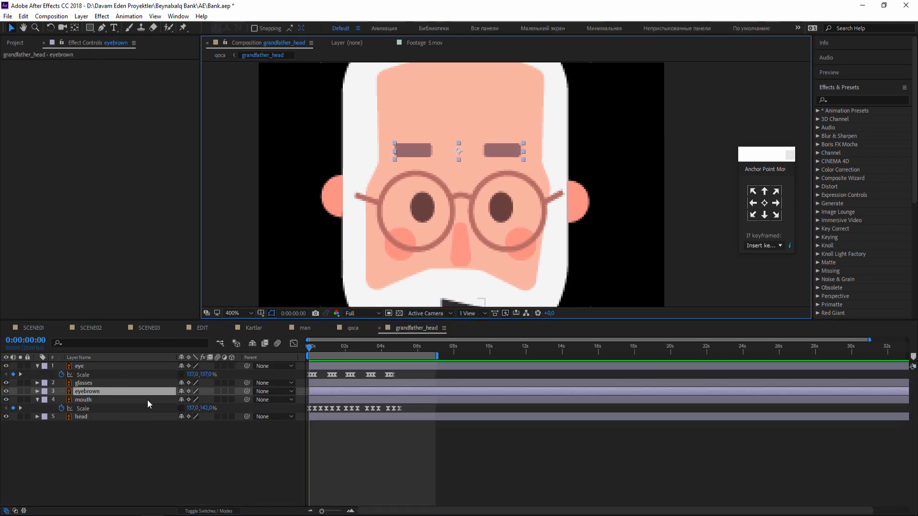
key(p)
click(61, 400)
key(Page_Down)
key(Page_Down)
key(Page_Down)
key(Page_Down)
drag(197, 399, 195, 398)
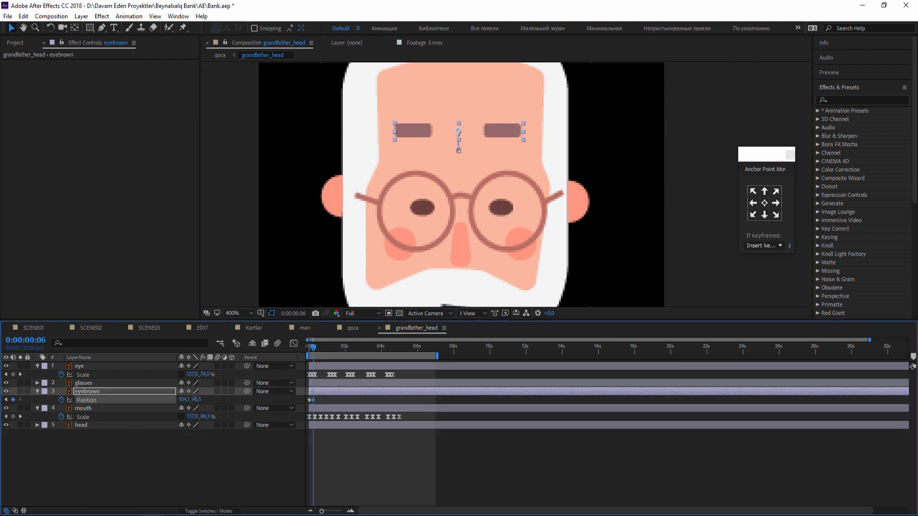
Copy the eyebrown layer's first Position keyframe to frame 12, apply Easy Ease to its three keyframes and play back the head.
key(ctrl+z)
right_click(313, 400)
mouse_move(354, 395)
click(454, 427)
click(472, 461)
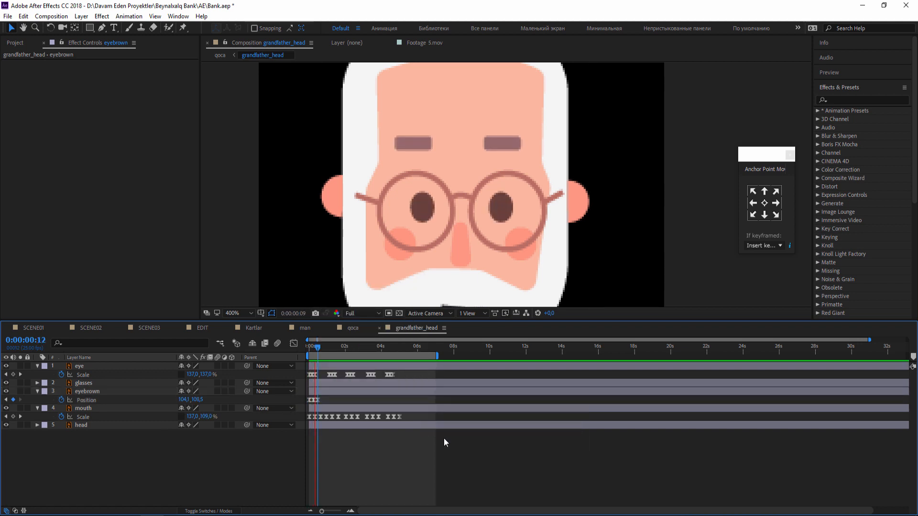
scroll(495, 265, down, 1)
key(space)
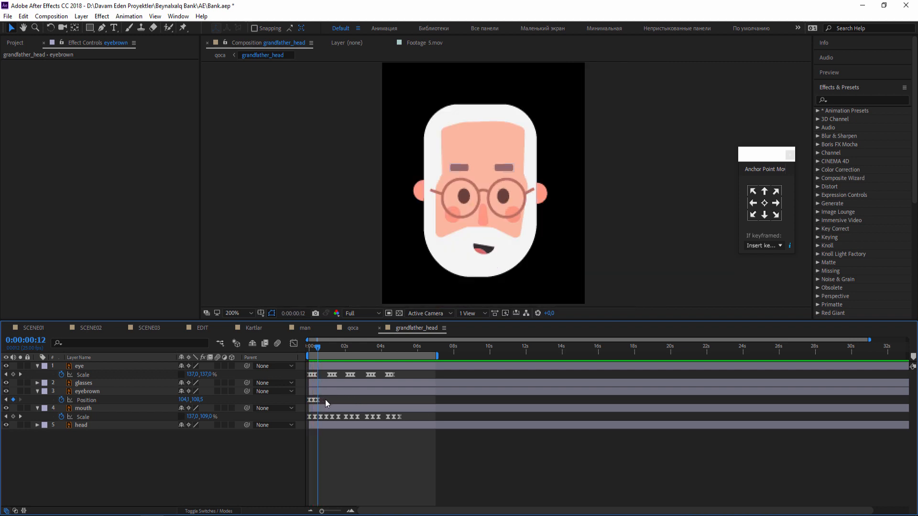
Try to repeat the eyebrown layer's three Position keyframes up to about 5:11, and play back the figure in qoca.
drag(326, 401, 305, 403)
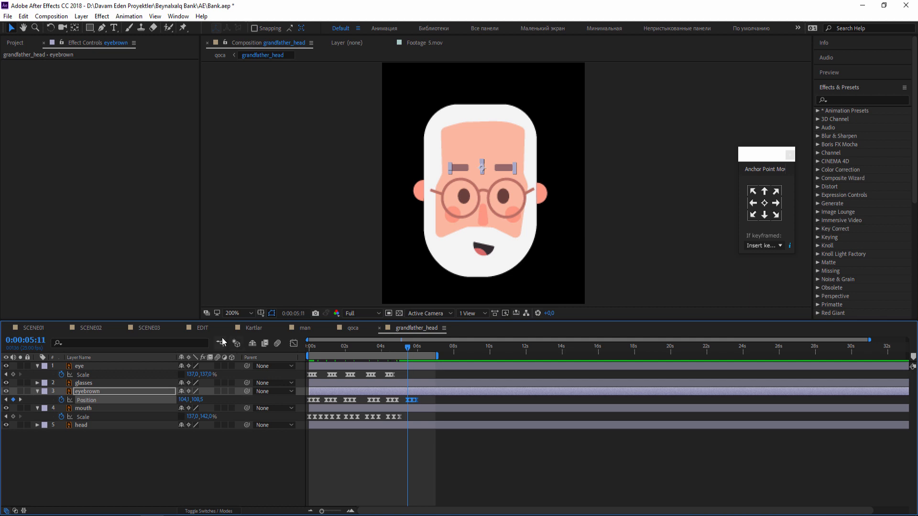
click(351, 329)
key(space)
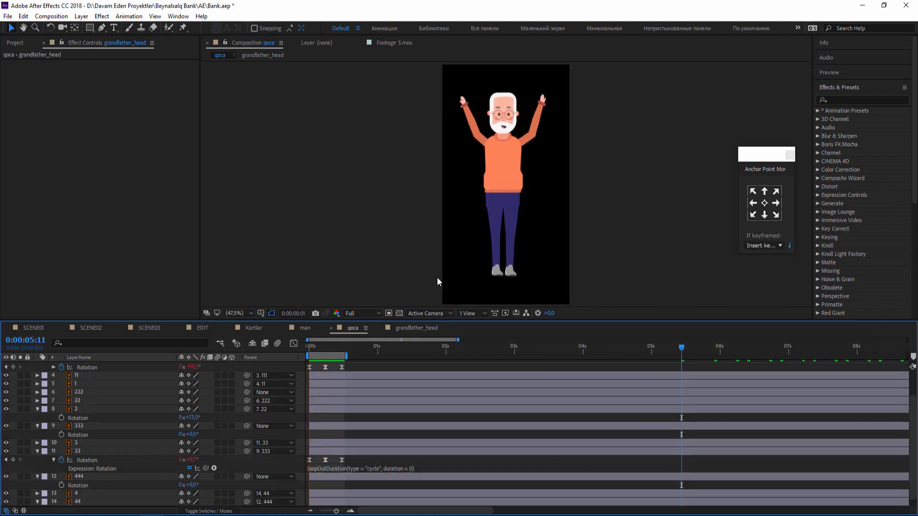
click(505, 108)
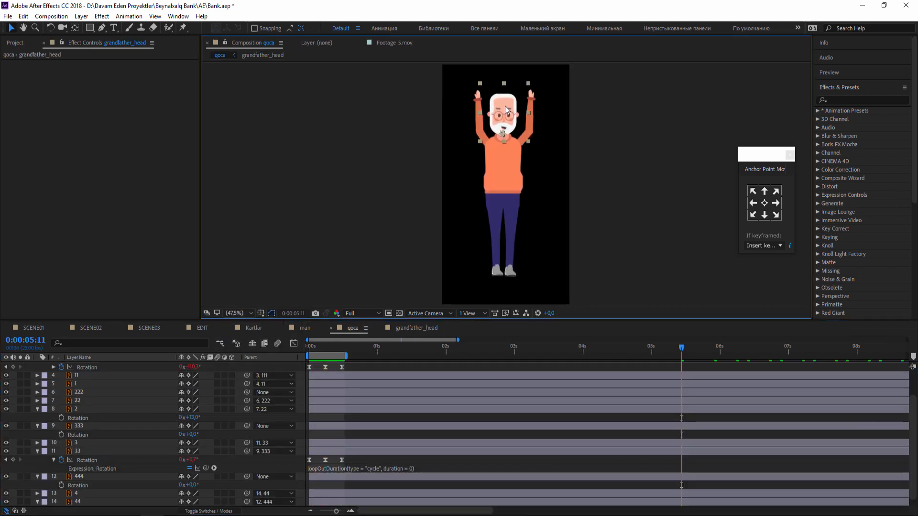
scroll(506, 115, up, 4)
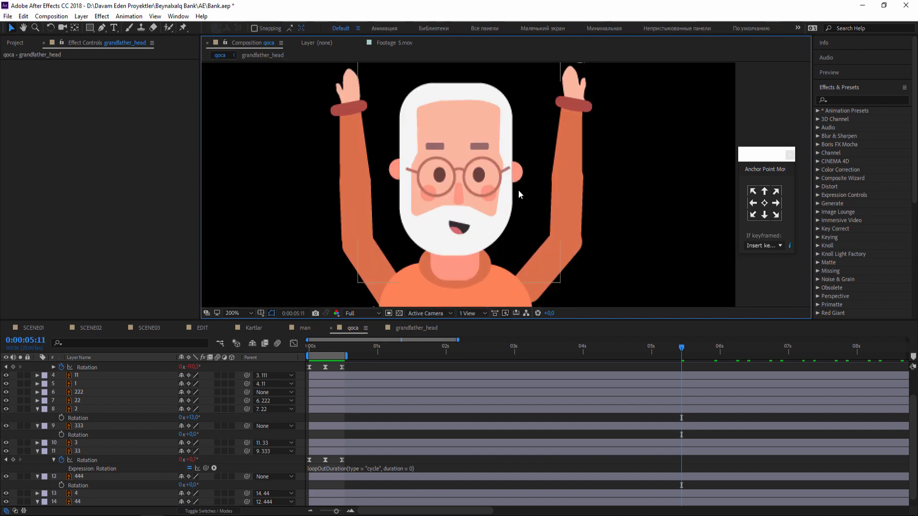
In grandfather_head, space the eyebrown layer's three Position keyframes farther apart and repeat them from about 3 seconds and at 6:16.
click(404, 329)
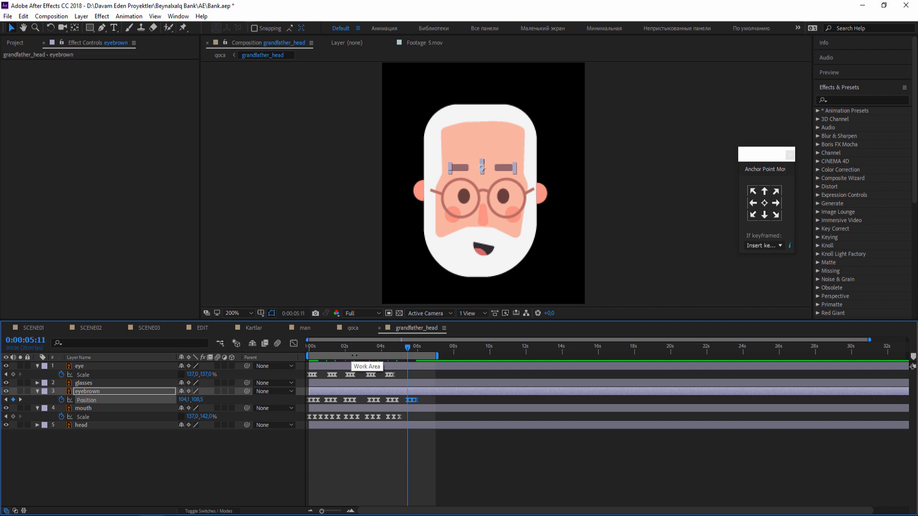
click(366, 352)
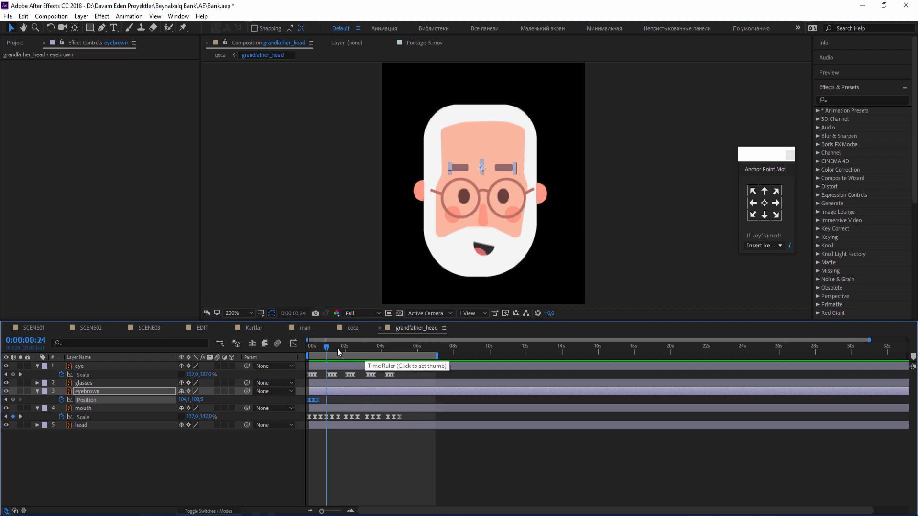
drag(338, 352, 308, 355)
click(409, 451)
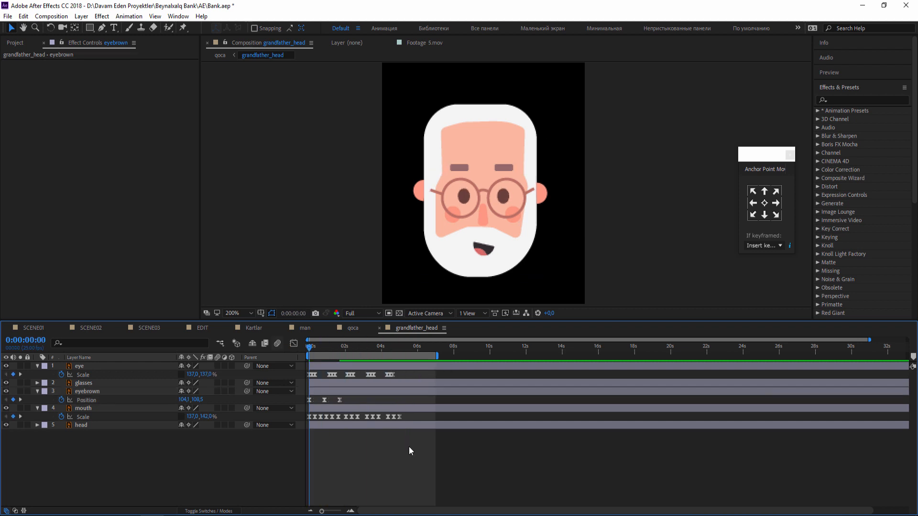
drag(349, 398, 291, 410)
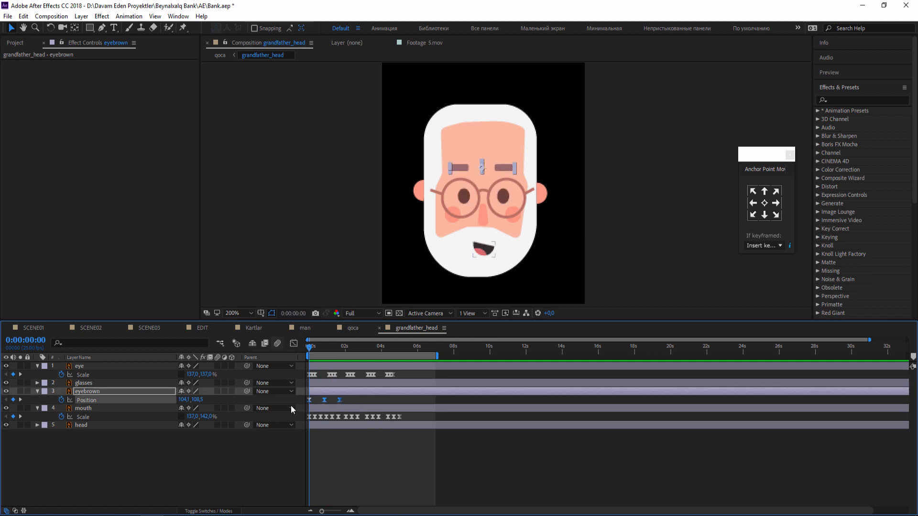
In the qoca composition, extend the work area to about 2 seconds and play back the figure.
click(365, 330)
key(space)
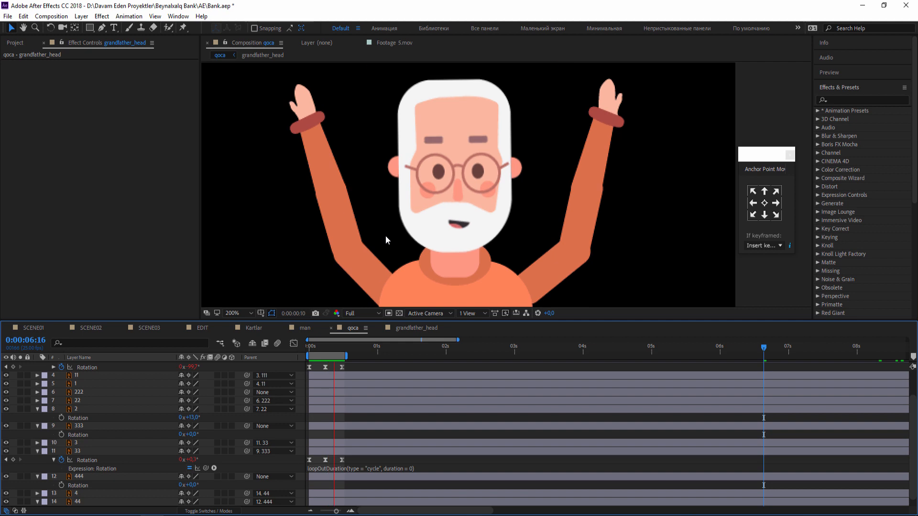
scroll(386, 236, down, 1)
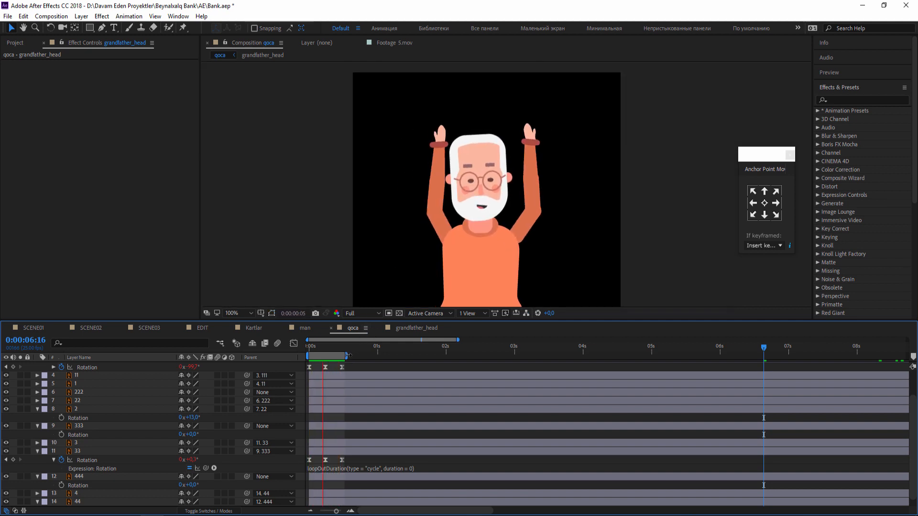
drag(348, 355, 447, 356)
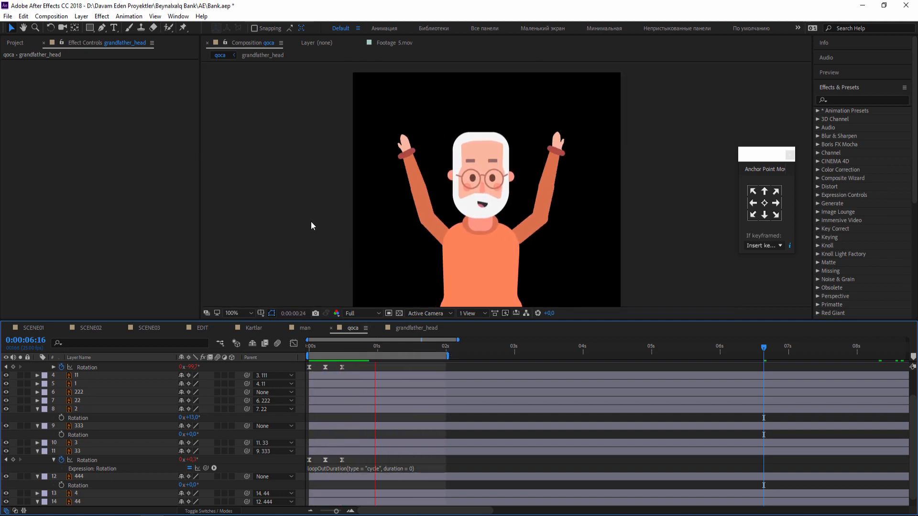
key(comma)
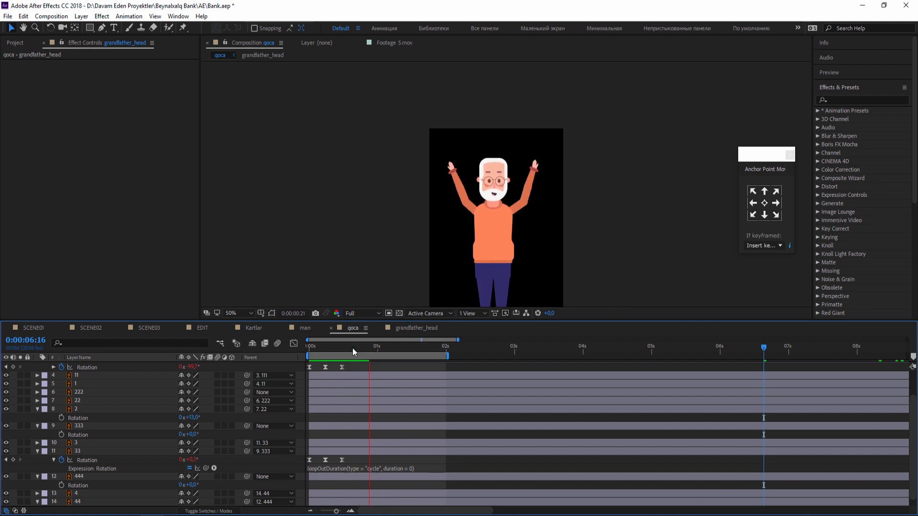
Examine the head and glasses layers in grandfather_head, briefly hiding the head layer, and play back the figure in qoca.
click(416, 328)
click(547, 196)
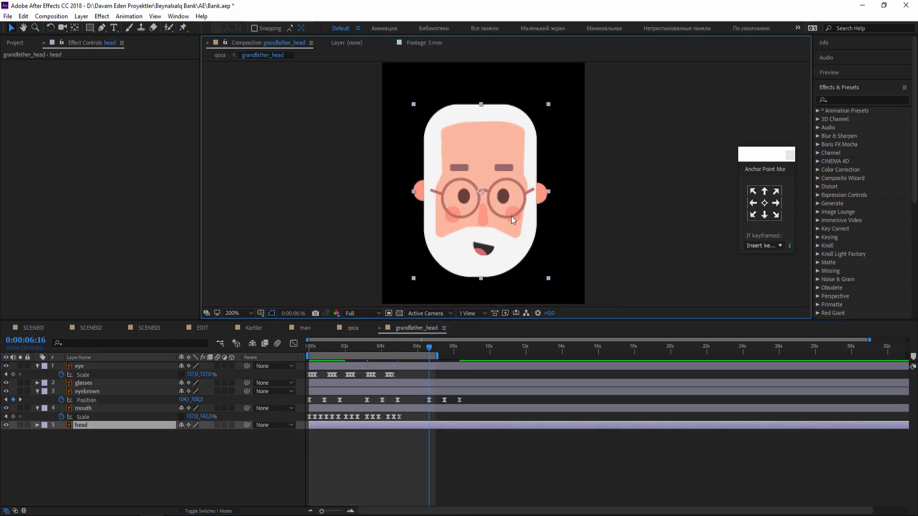
click(5, 426)
click(6, 426)
click(450, 200)
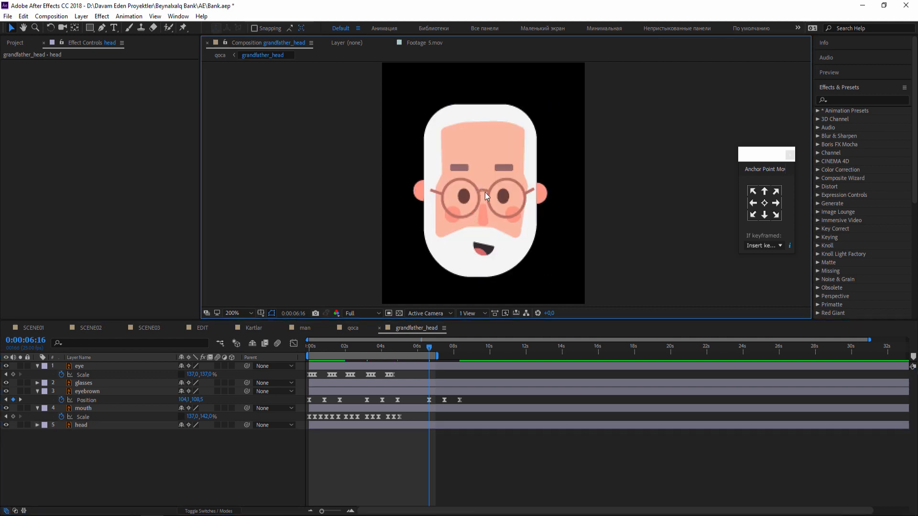
click(511, 186)
scroll(511, 187, up, 2)
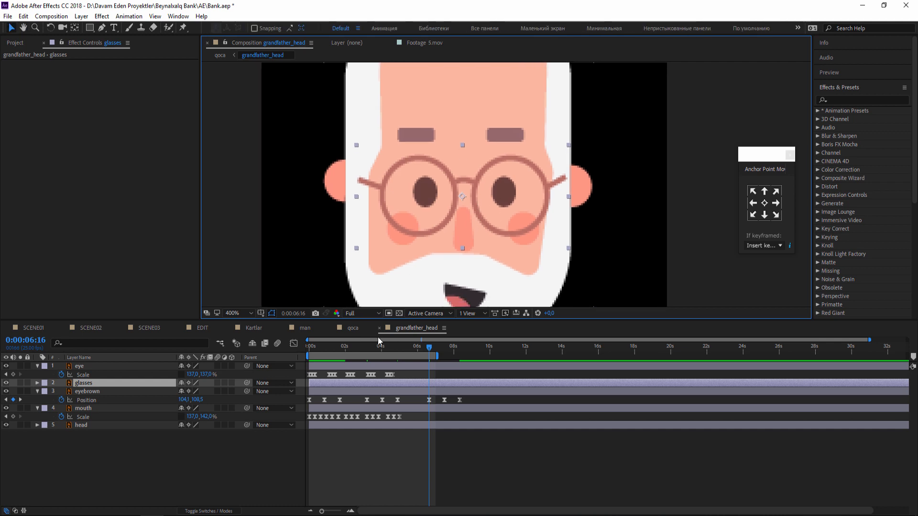
key(Home)
click(360, 331)
click(397, 330)
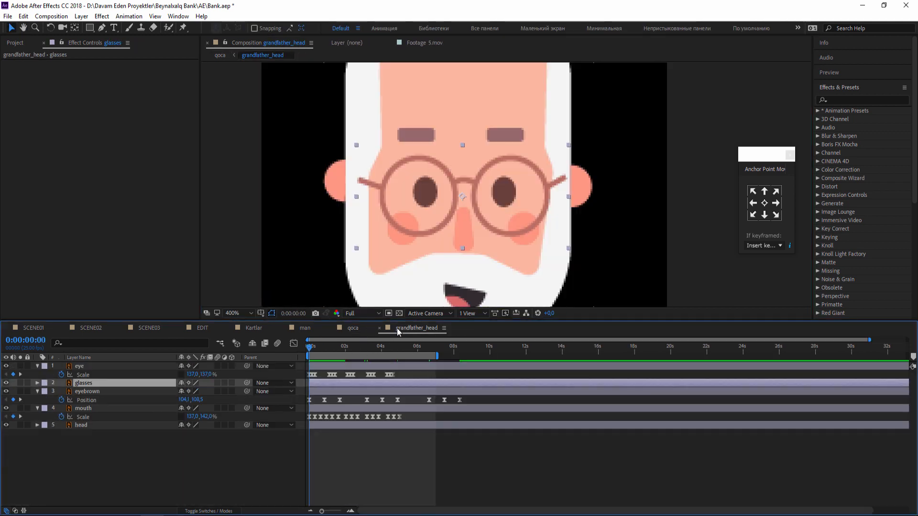
click(352, 329)
key(space)
key(space)
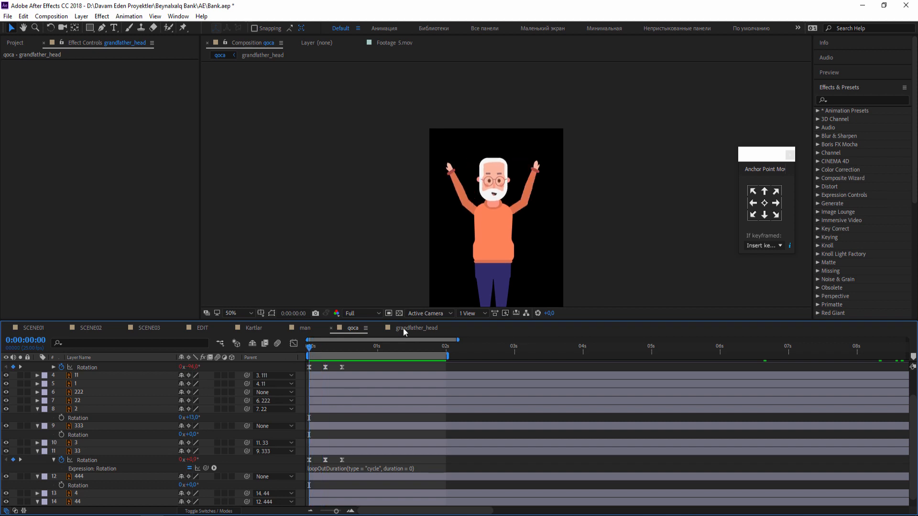
In grandfather_head, keyframe the glasses layer's Position at the first frame and raise the glasses to Y 133.3 at frame 6.
click(403, 328)
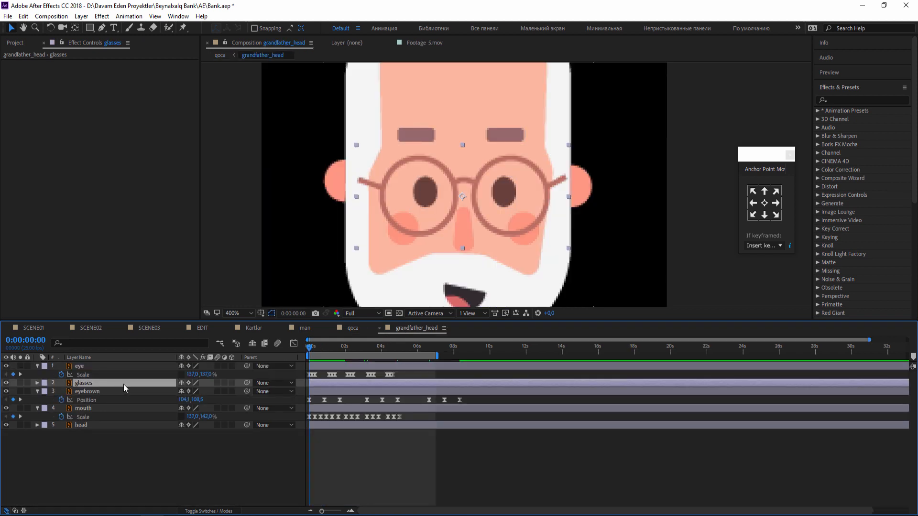
key(p)
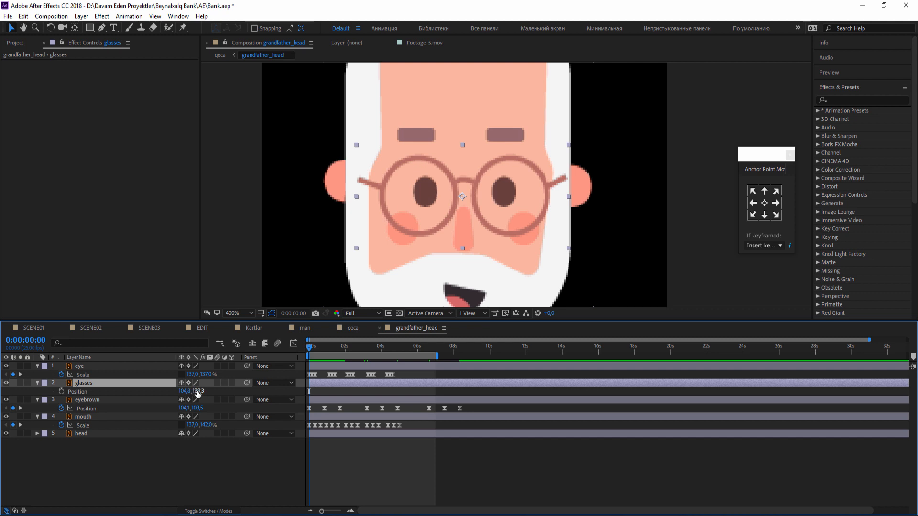
key(space)
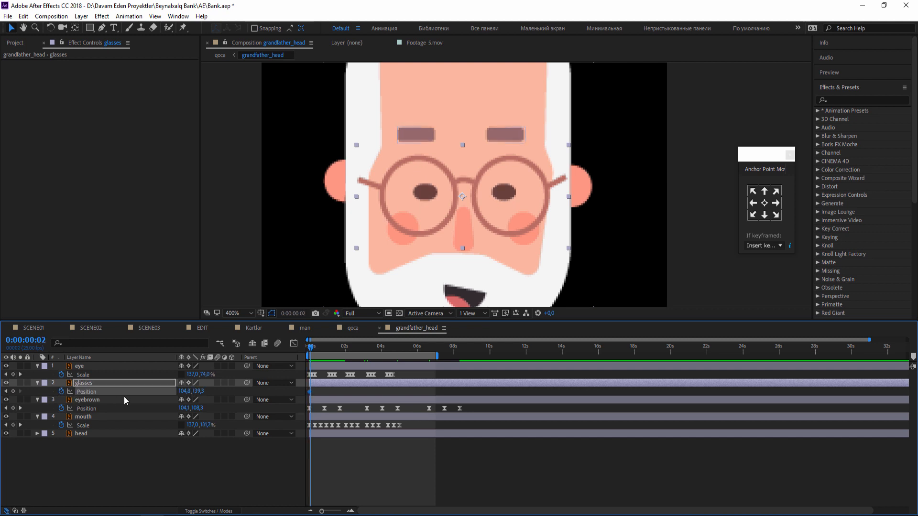
drag(199, 392, 197, 392)
key(Page_Down)
key(Page_Down)
key(Page_Down)
key(Page_Down)
key(Page_Down)
key(Page_Down)
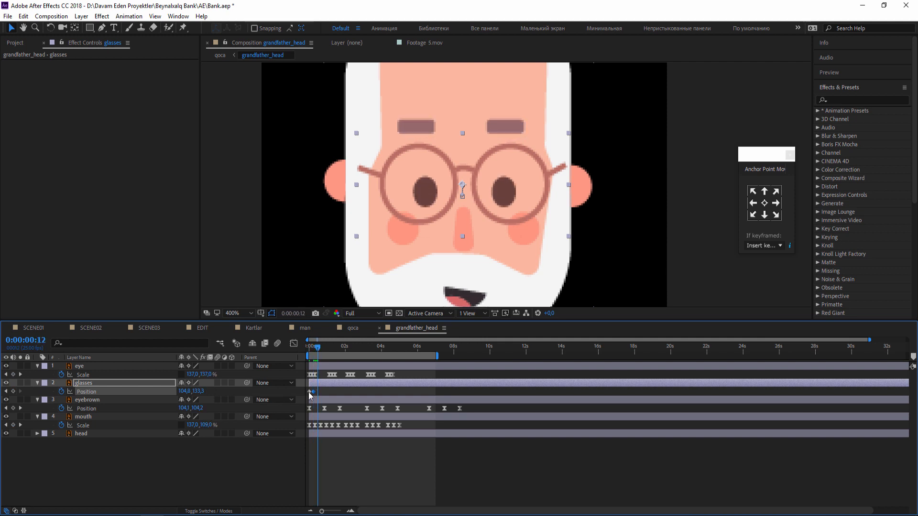
Copy the glasses layer's first Position keyframe to frame 12 and apply Easy Ease to its three keyframes.
key(ctrl+v)
drag(333, 390, 299, 399)
right_click(315, 393)
mouse_move(411, 385)
click(478, 419)
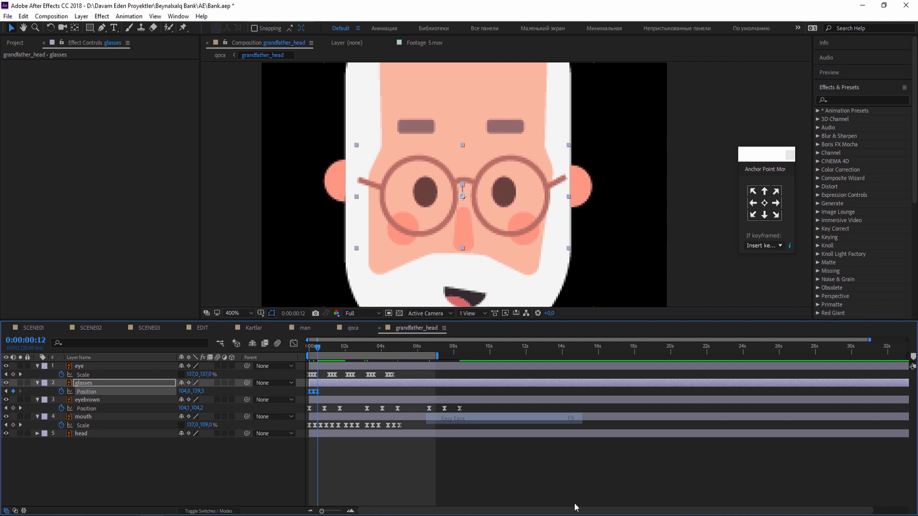
click(575, 507)
Adjust the glasses layer's Position at frame 6 to about Y 134 and play back the head.
drag(315, 349, 344, 348)
key(=)
key(=)
key(=)
click(194, 386)
drag(197, 391, 200, 391)
drag(319, 349, 345, 349)
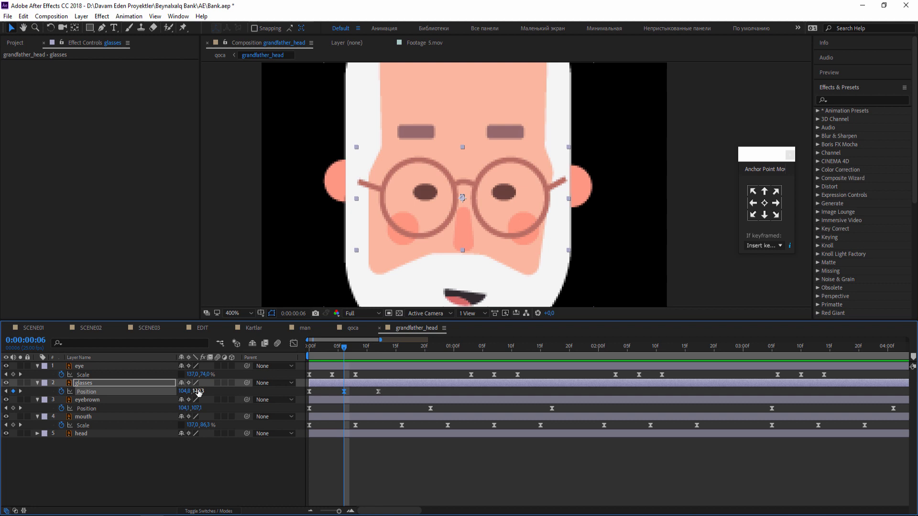
drag(198, 391, 196, 392)
key(space)
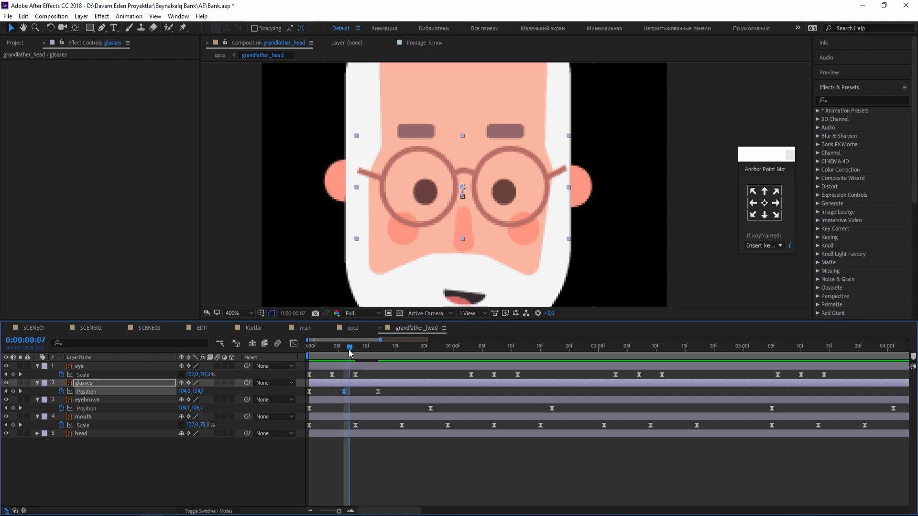
drag(327, 354, 260, 352)
alt+click(62, 391)
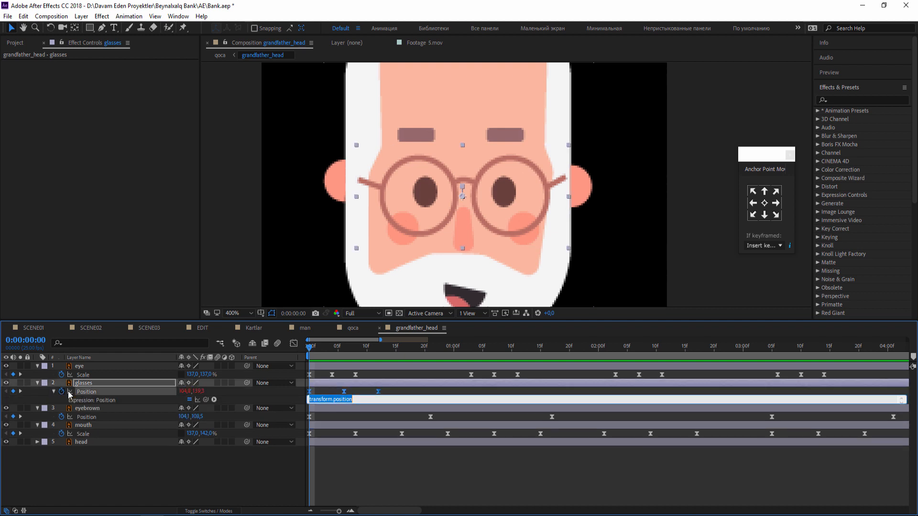
click(213, 399)
mouse_move(266, 359)
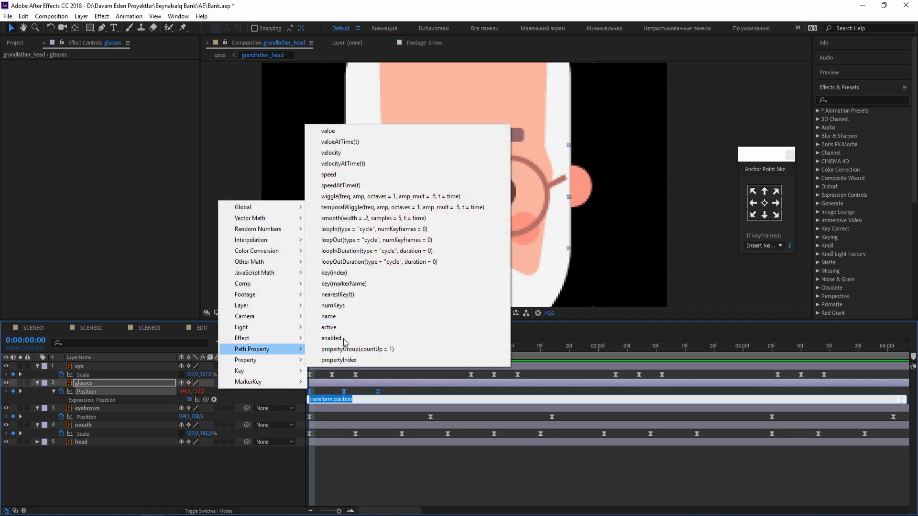
click(407, 273)
click(240, 466)
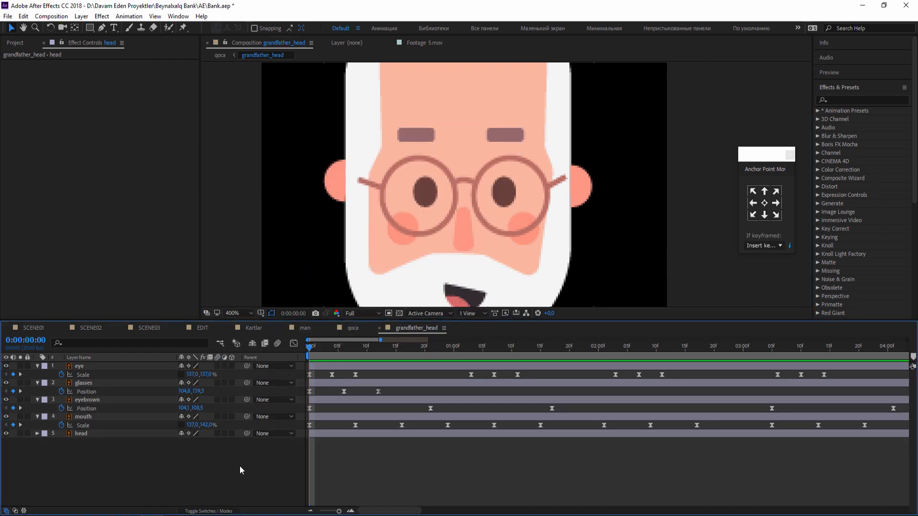
Add the loopOutDuration(type = "cycle", duration = 0) expression to the glasses layer's Position and play back the figure in qoca.
click(343, 383)
alt+click(62, 391)
click(214, 400)
mouse_move(249, 360)
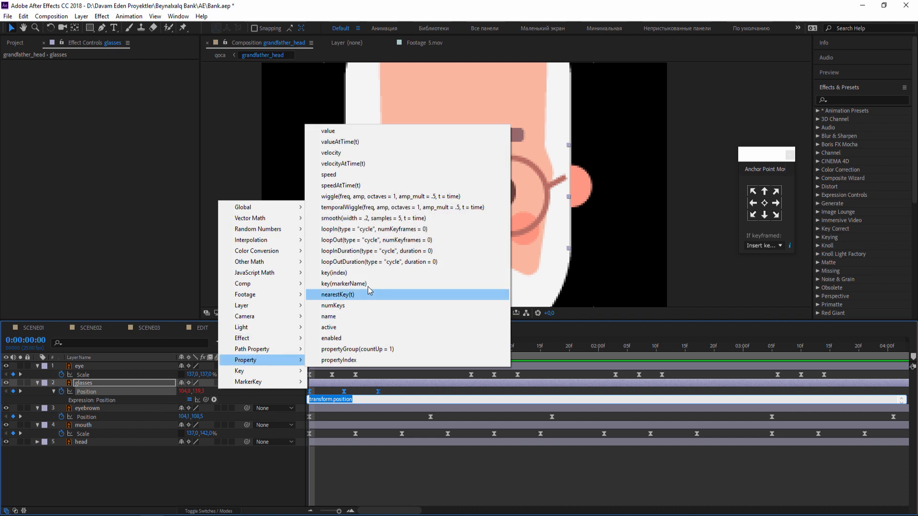
click(389, 263)
click(353, 328)
drag(478, 221, 481, 244)
scroll(463, 208, up, 1)
key(v)
key(space)
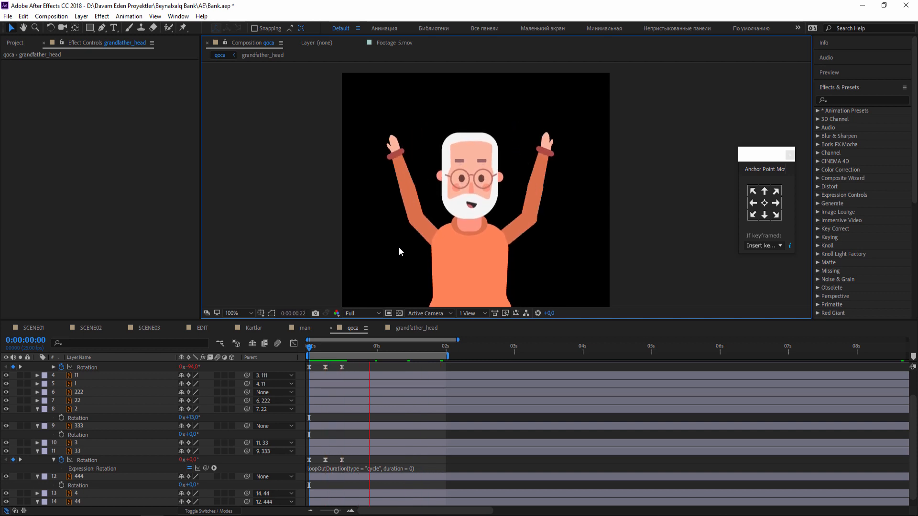
key(comma)
drag(334, 347, 85, 373)
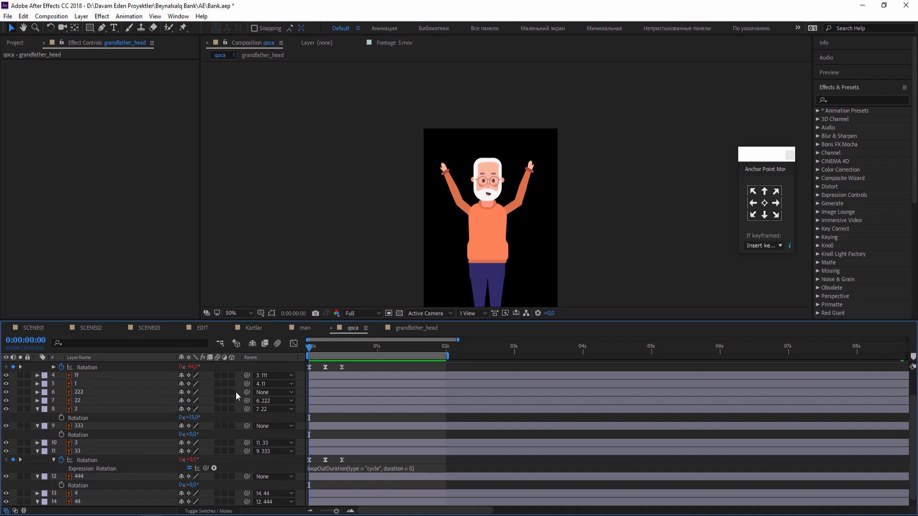
Add the loopOutDuration(type = "cycle", duration = 0) expression to the grandfather_head layer's Rotation and play back the figure.
scroll(236, 392, up, 2)
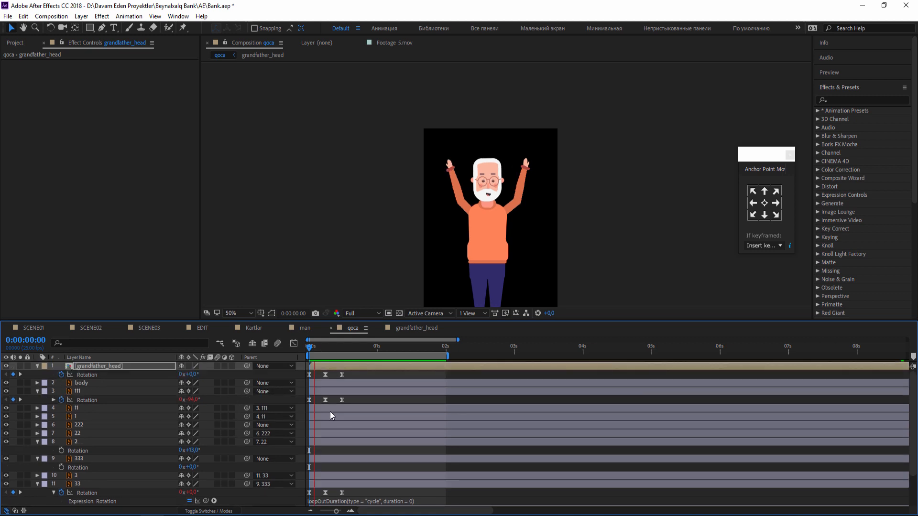
alt+click(61, 375)
click(215, 383)
mouse_move(259, 343)
click(432, 248)
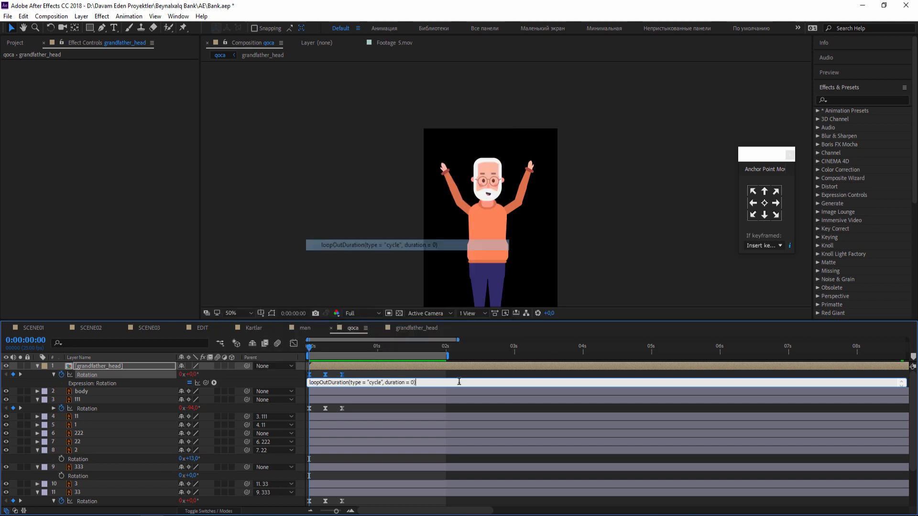
click(473, 375)
key(space)
key(period)
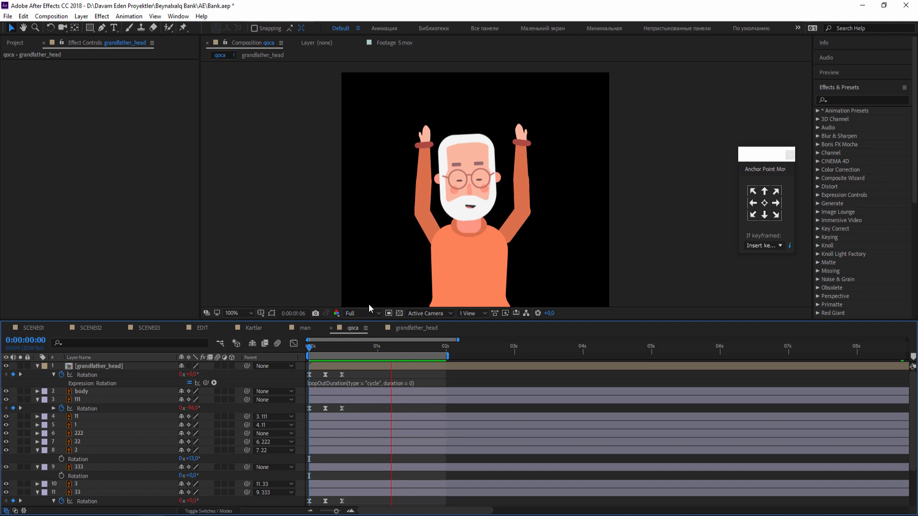
In grandfather_head, lower the glasses to about Y 138 at frame 6 and play back the head.
click(410, 327)
mouse_move(332, 347)
mouse_down()
mouse_move(311, 348)
mouse_move(344, 349)
mouse_up()
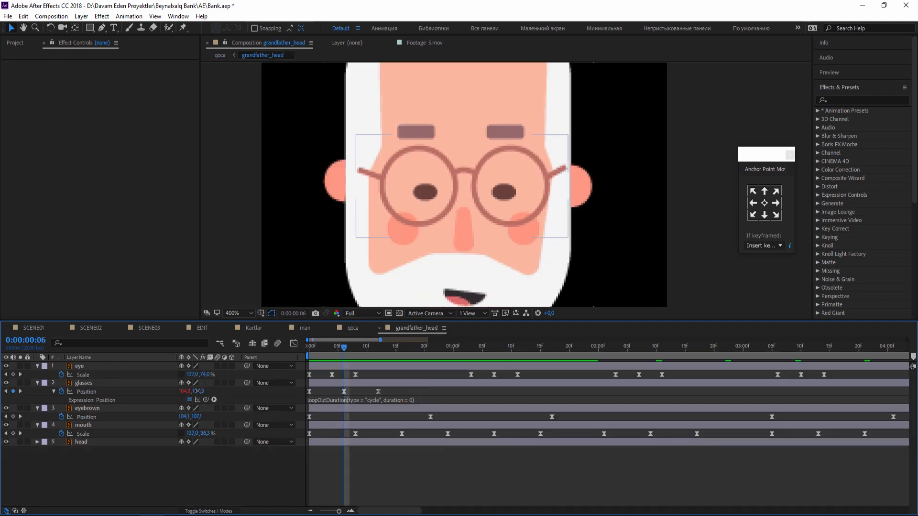
click(197, 391)
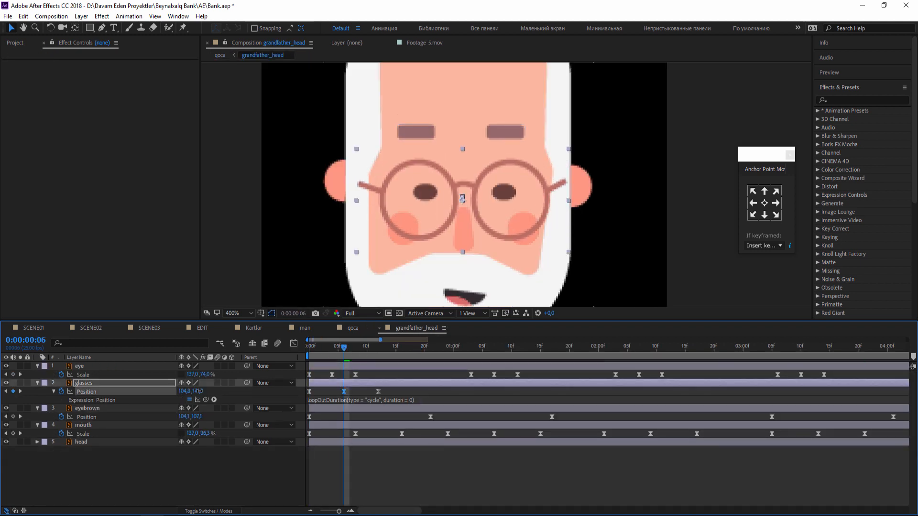
click(403, 480)
key(space)
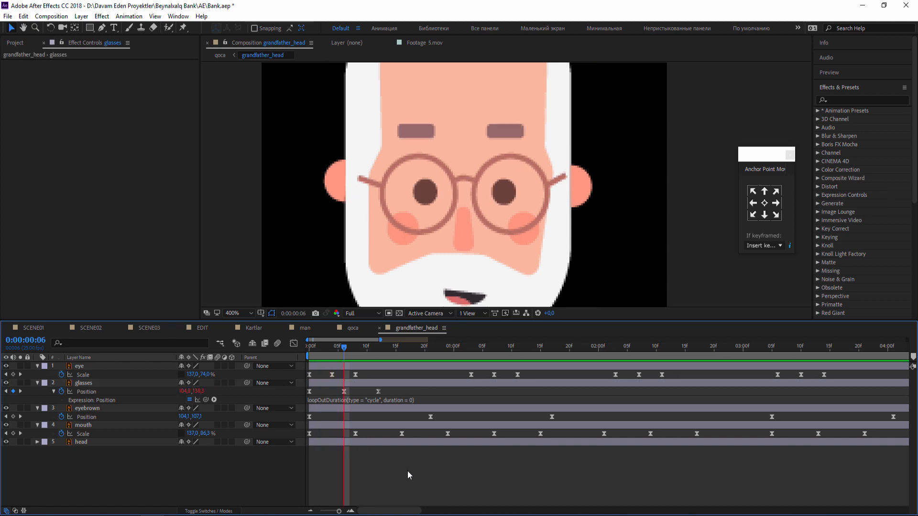
In grandfather_head, nudge all the glasses layer's Position keyframes up, to about Y 137 at frame 6.
click(349, 328)
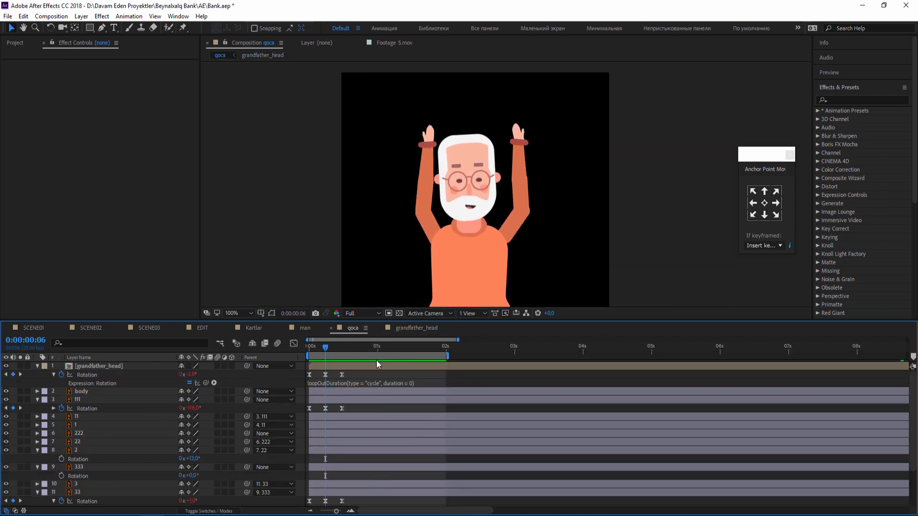
double_click(377, 365)
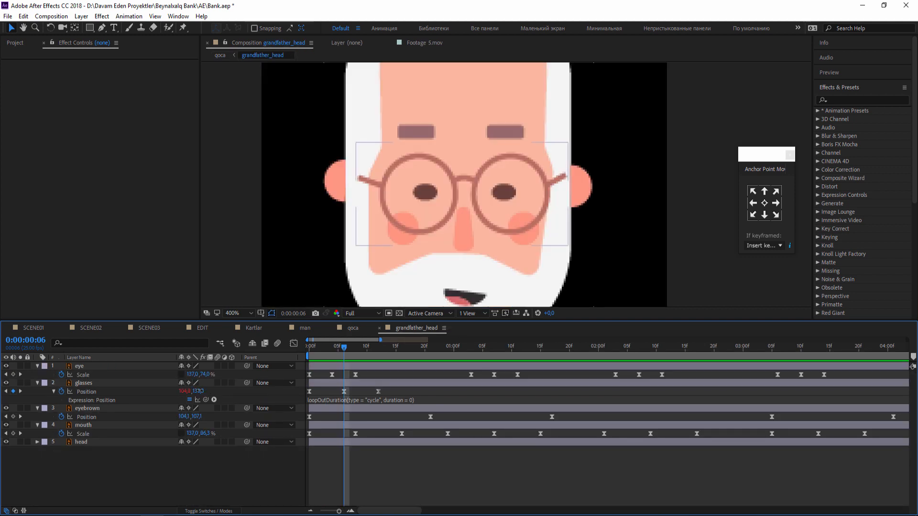
click(86, 393)
key(Up)
key(Up)
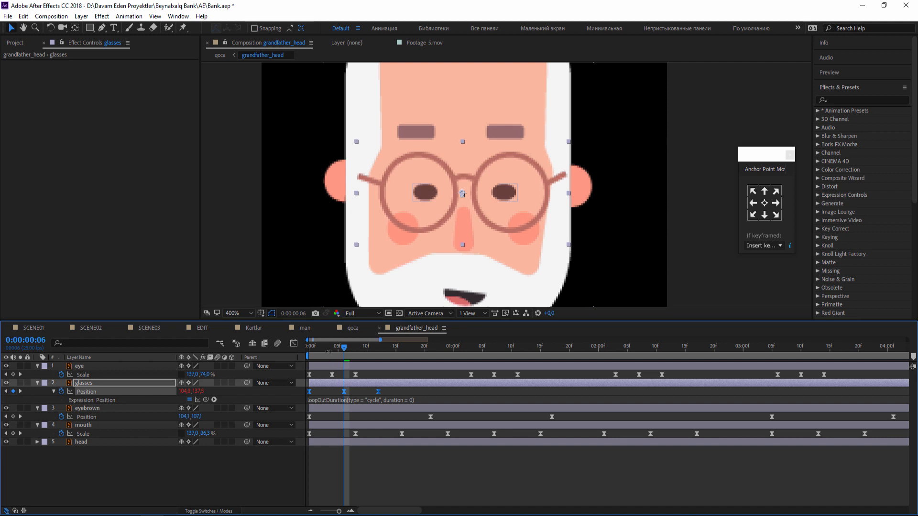
click(345, 330)
click(406, 326)
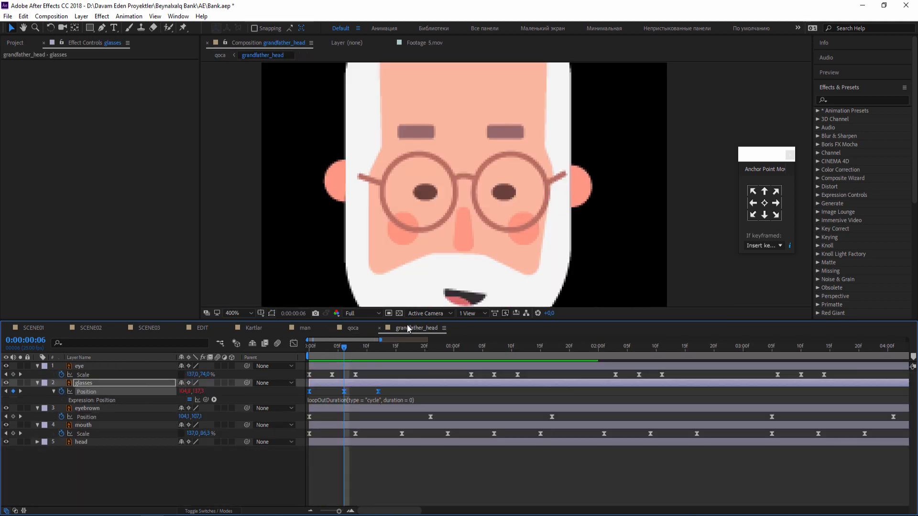
Adjust only the glasses' Position keyframe at frame 6 to about Y 138 and play back the whole figure in qoca.
click(349, 392)
click(353, 328)
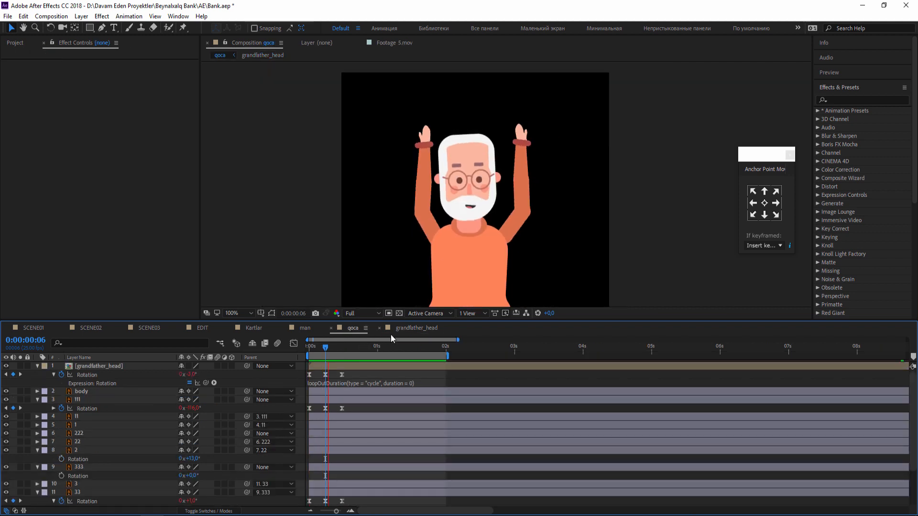
scroll(476, 165, up, 4)
scroll(475, 165, down, 4)
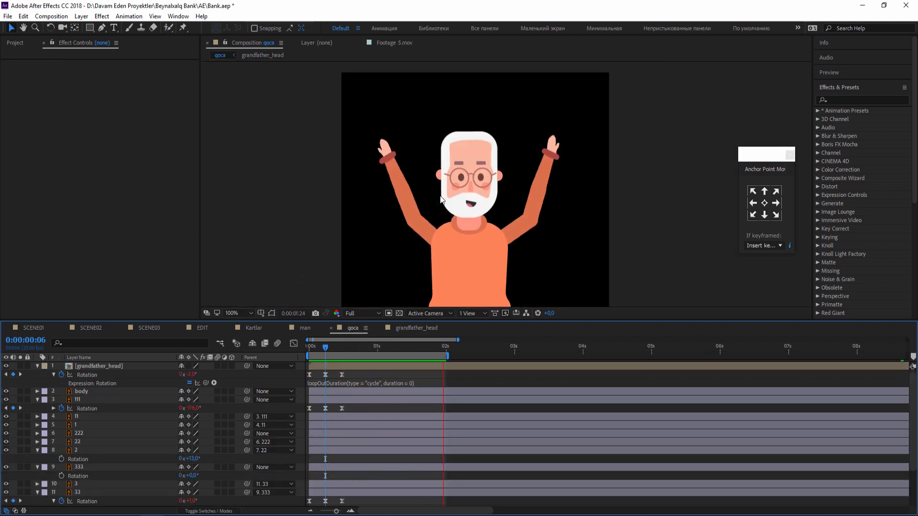
click(395, 331)
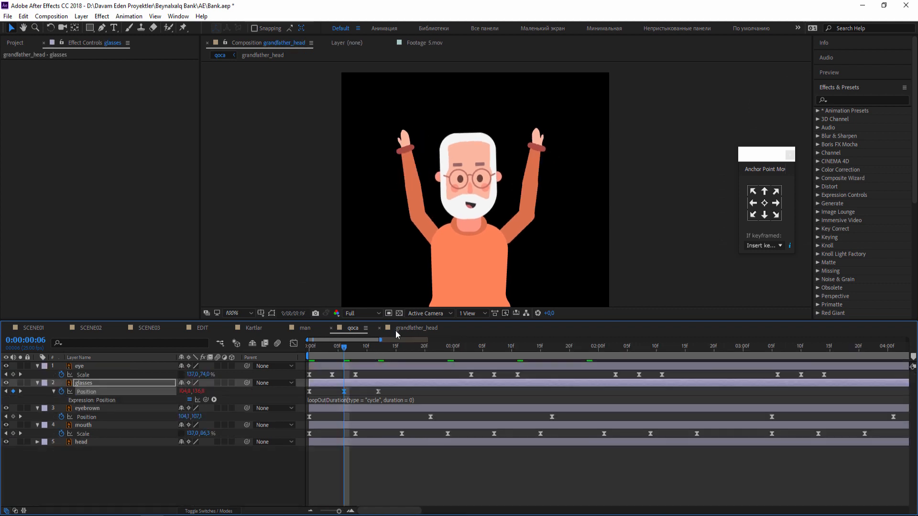
click(358, 328)
click(241, 314)
click(245, 320)
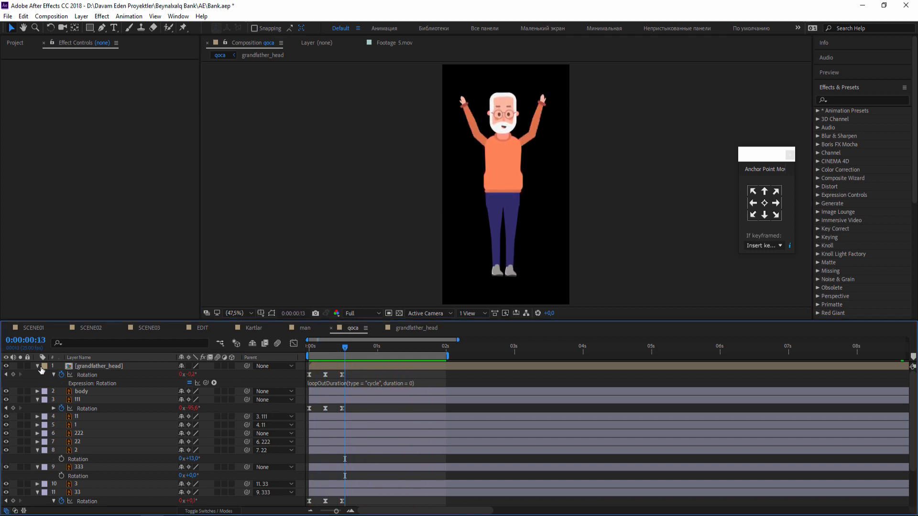
Collapse the expanded properties of all layers in the qoca composition and save the project.
click(41, 369)
click(37, 383)
click(37, 425)
click(37, 434)
click(37, 450)
click(37, 459)
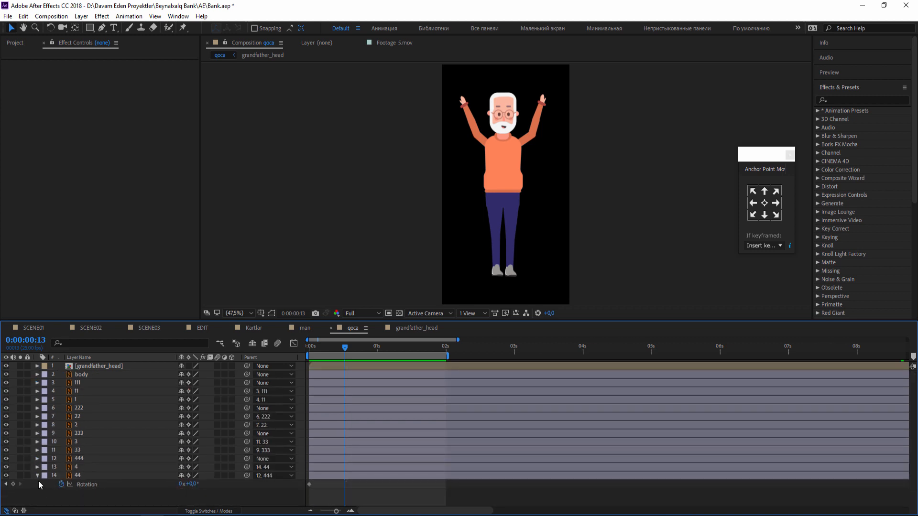
key(ctrl+s)
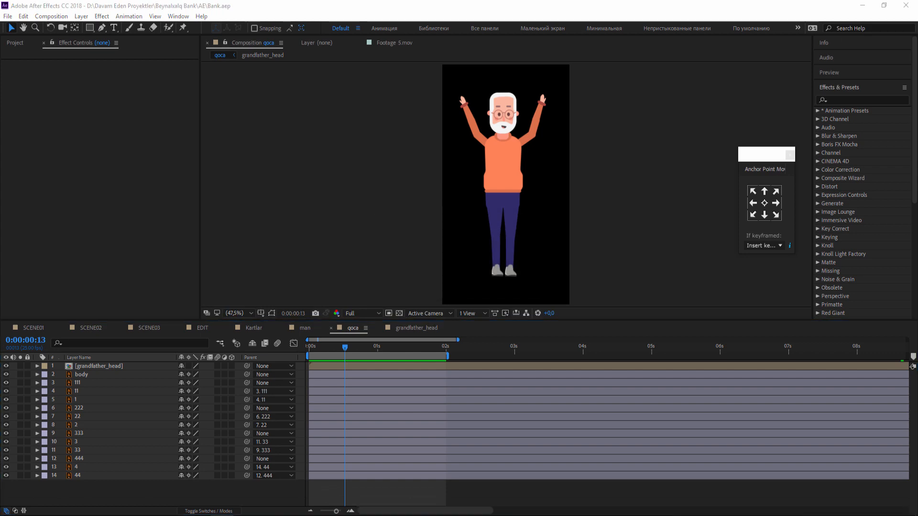